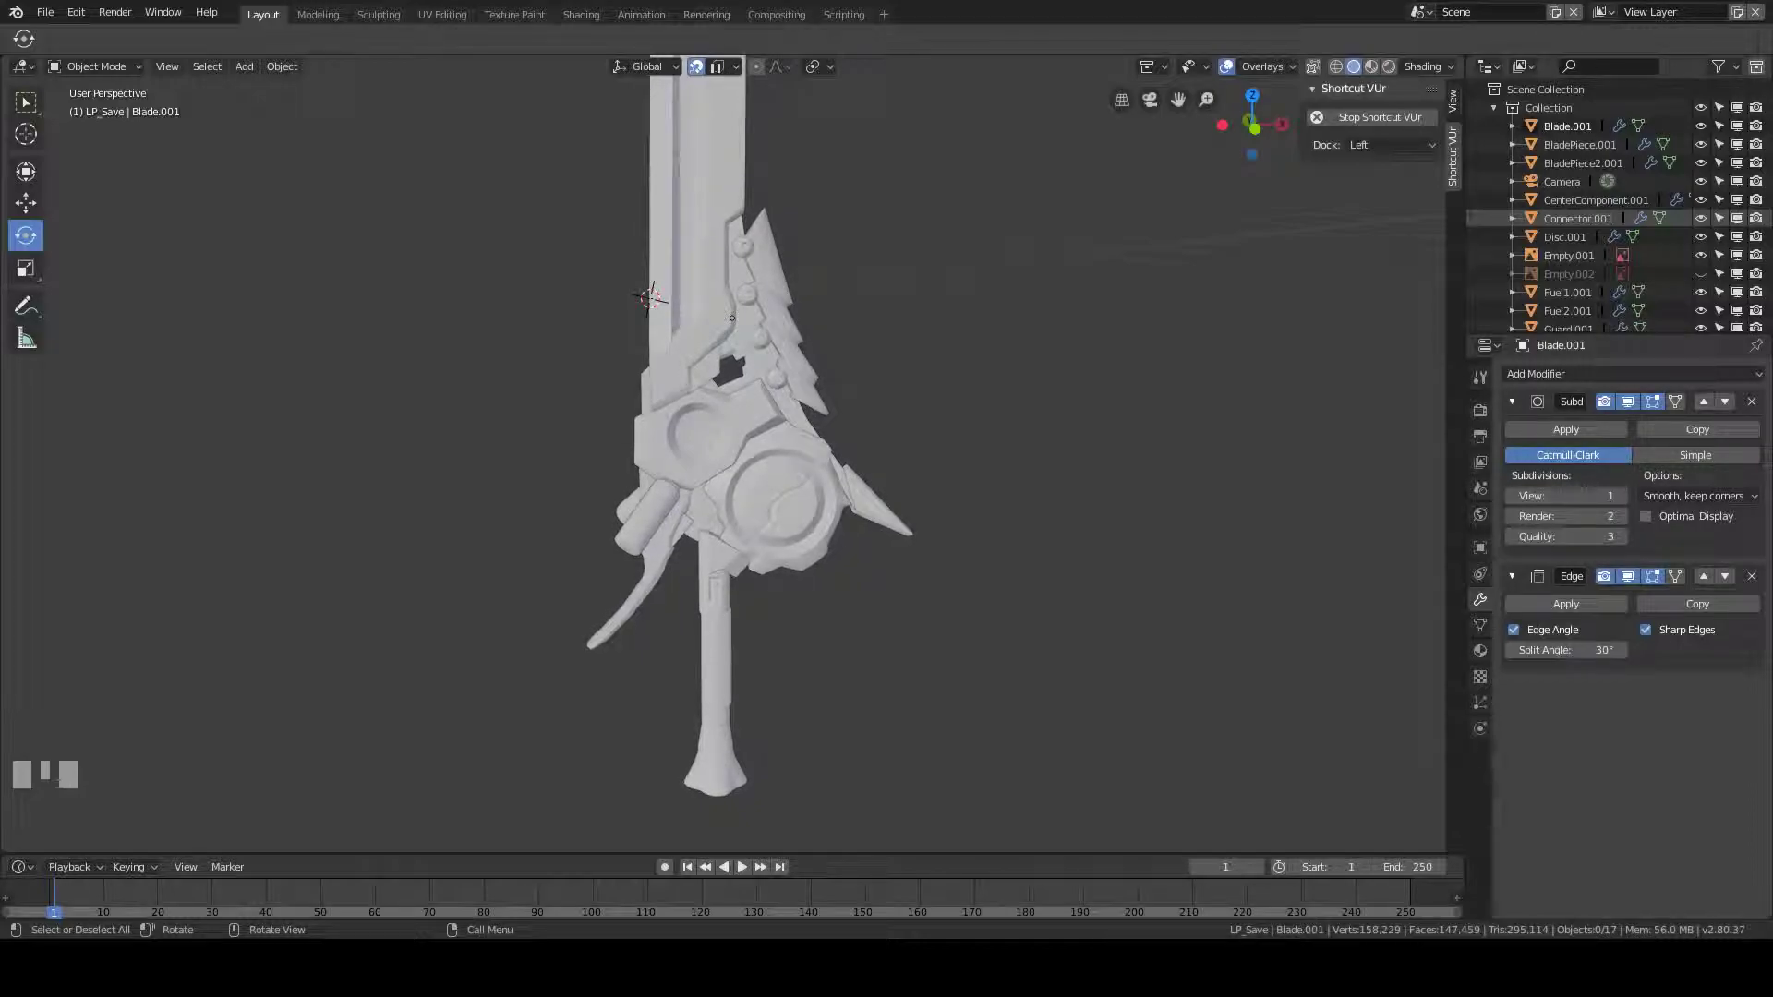
{"action": "scroll", "coordinate": [653, 360], "scroll_direction": "up", "scroll_amount": 2}
- In the handle's Edit Mode, select its linked pieces with L, then clear the selection
{"action": "mouse_move", "coordinate": [653, 361]}
{"action": "middle_mouse_down"}
{"action": "mouse_move", "coordinate": [603, 746]}
{"action": "mouse_move", "coordinate": [584, 391]}
{"action": "mouse_move", "coordinate": [649, 405]}
{"action": "middle_mouse_up"}
{"action": "left_click", "coordinate": [653, 388]}
{"action": "key", "text": "Tab"}
{"action": "scroll", "coordinate": [619, 391], "scroll_direction": "up", "scroll_amount": 3}
{"action": "left_click", "coordinate": [668, 301]}
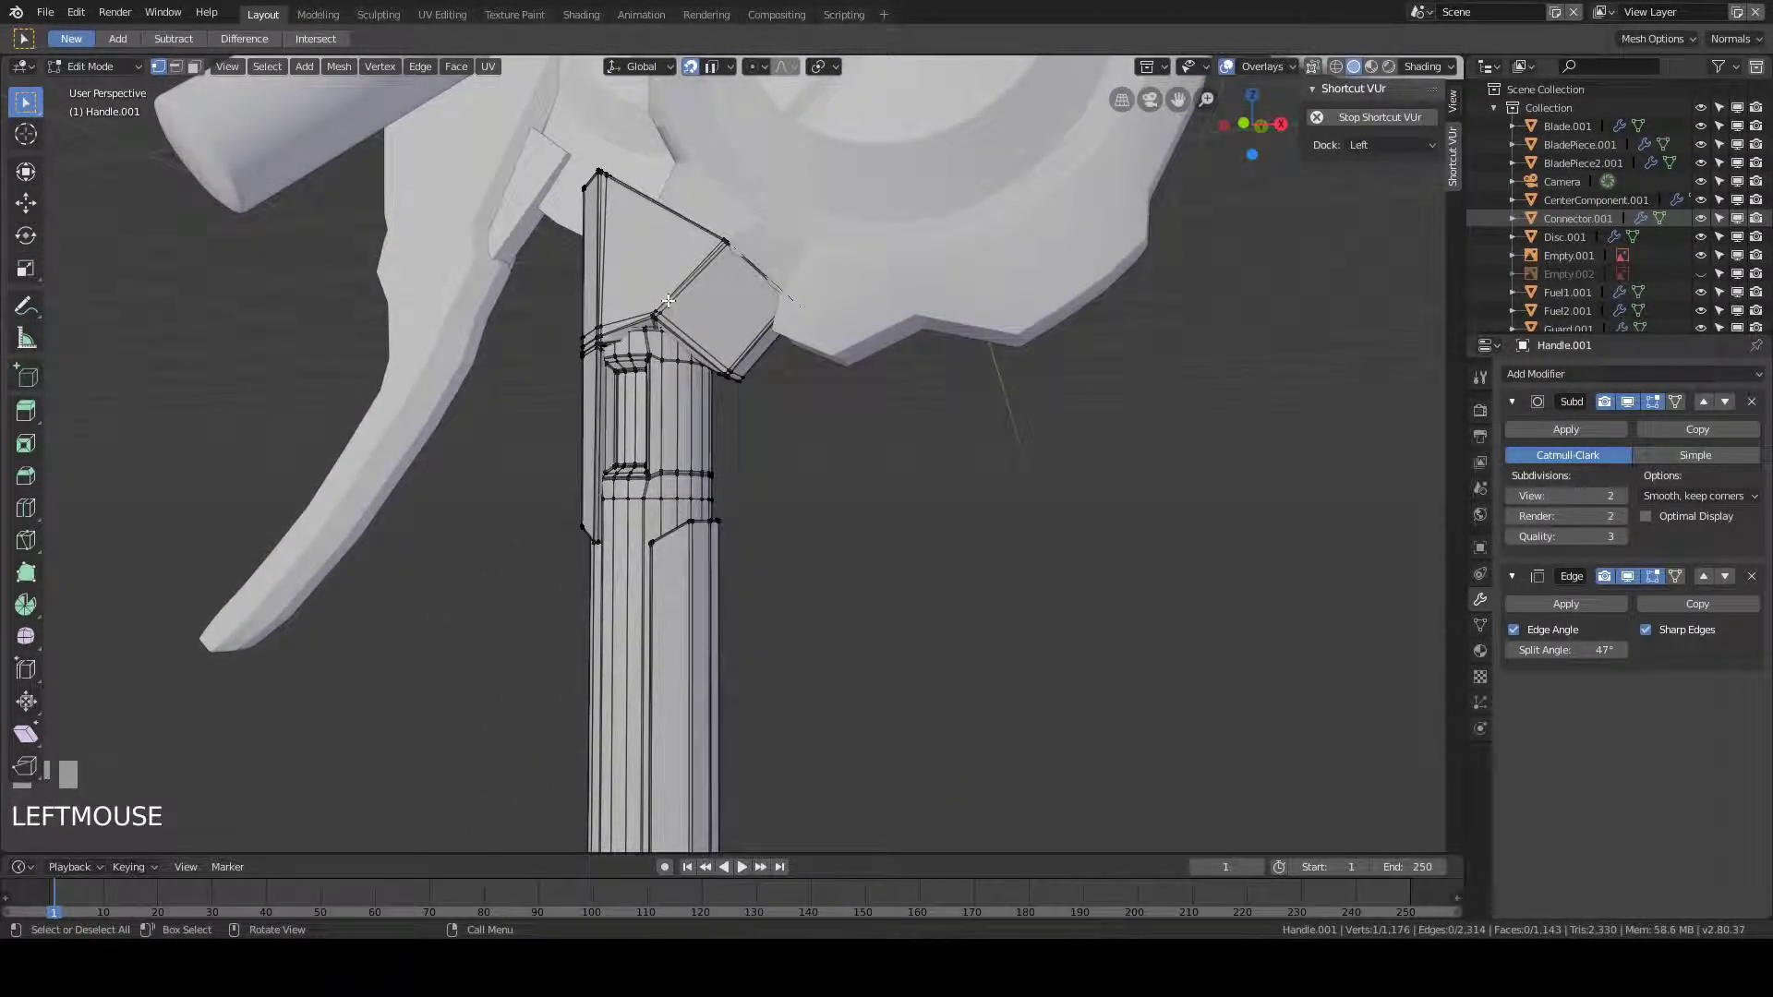
{"action": "key", "text": "ctrl+l"}
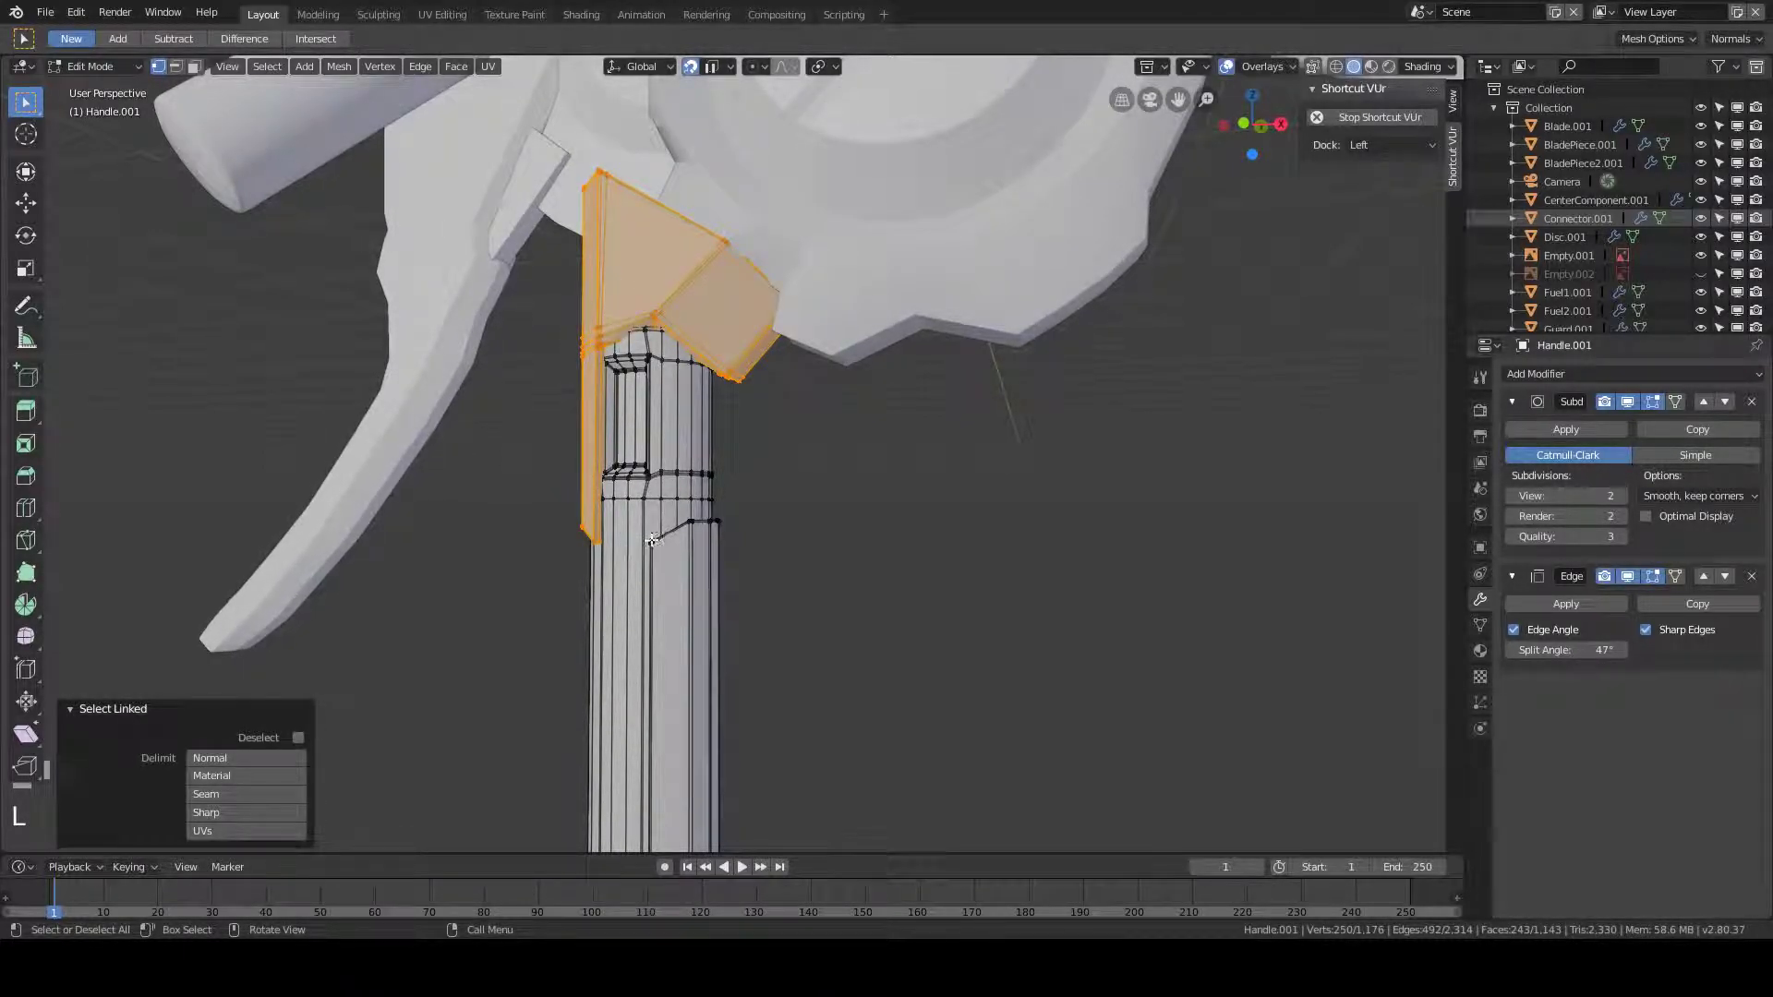
{"action": "key", "text": "l"}
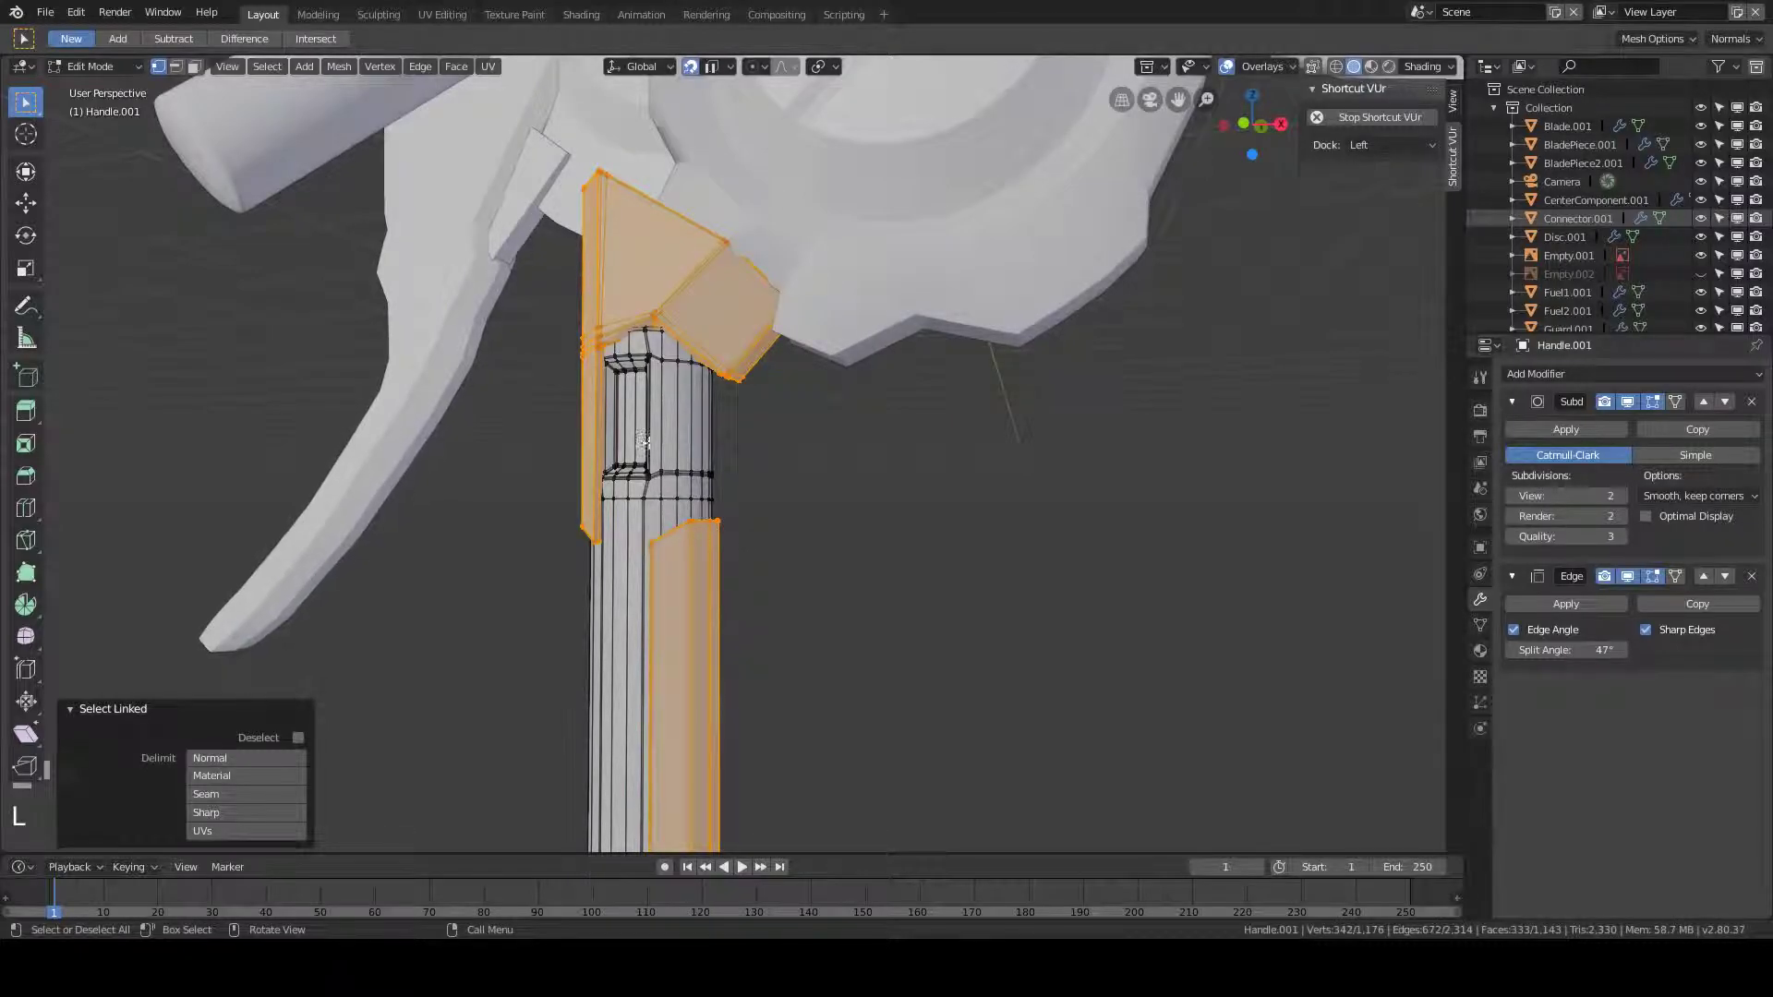
{"action": "key", "text": "l"}
{"action": "left_click", "coordinate": [859, 485]}
- Back in Object Mode, deselect the handle, reframe the sword and select the Blade object
{"action": "key", "text": "Tab"}
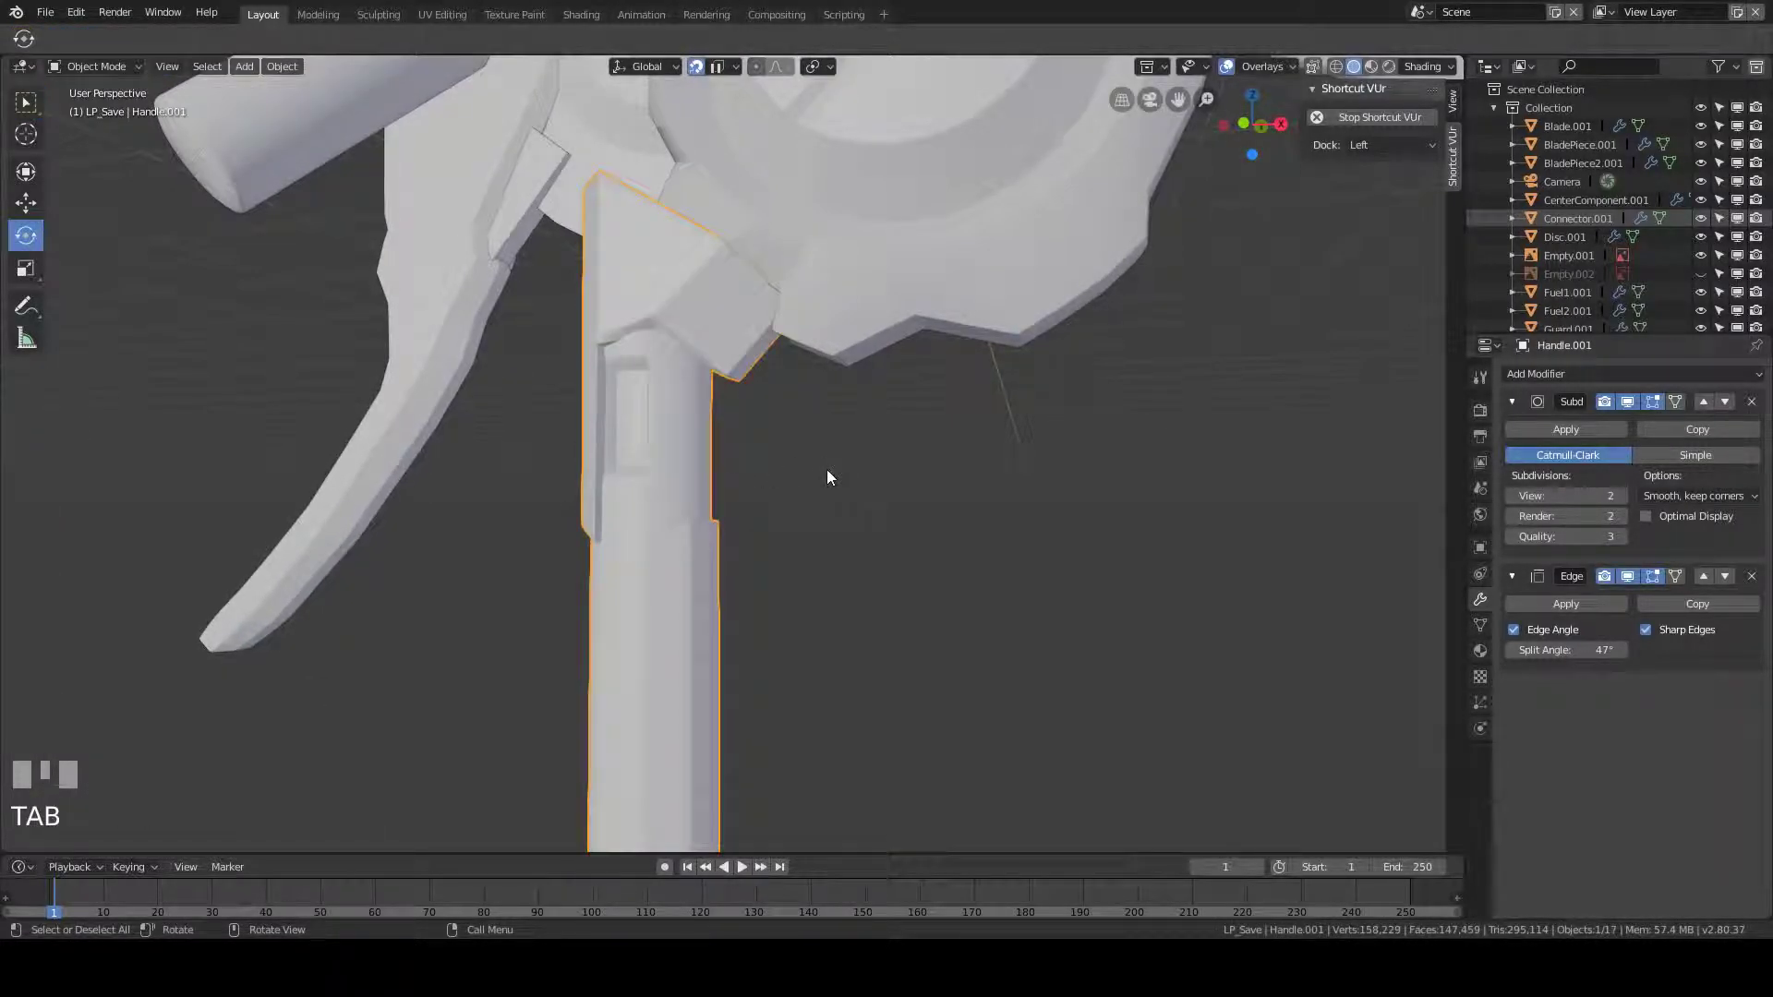
{"action": "scroll", "coordinate": [827, 477], "scroll_direction": "down", "scroll_amount": 4}
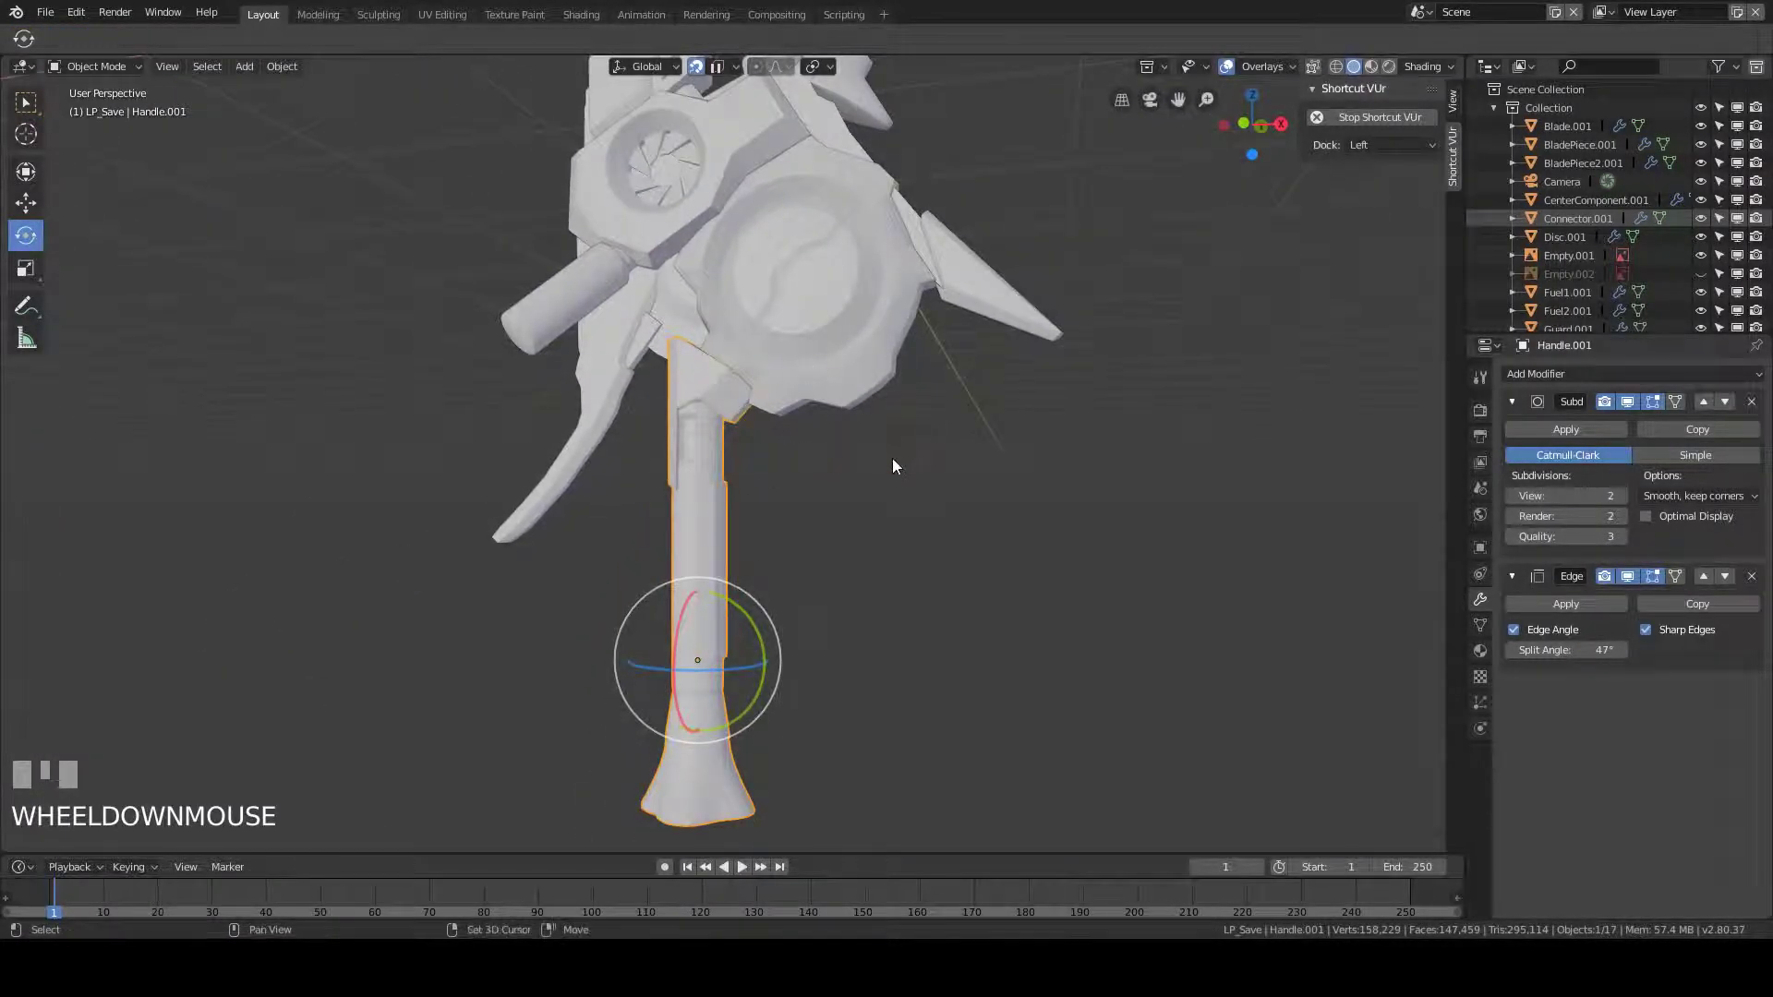
{"action": "mouse_move", "coordinate": [892, 459]}
{"action": "middle_mouse_down", "text": "shift"}
{"action": "mouse_move", "coordinate": [846, 533]}
{"action": "mouse_move", "coordinate": [753, 480]}
{"action": "mouse_move", "coordinate": [810, 520]}
{"action": "middle_mouse_up", "text": "shift"}
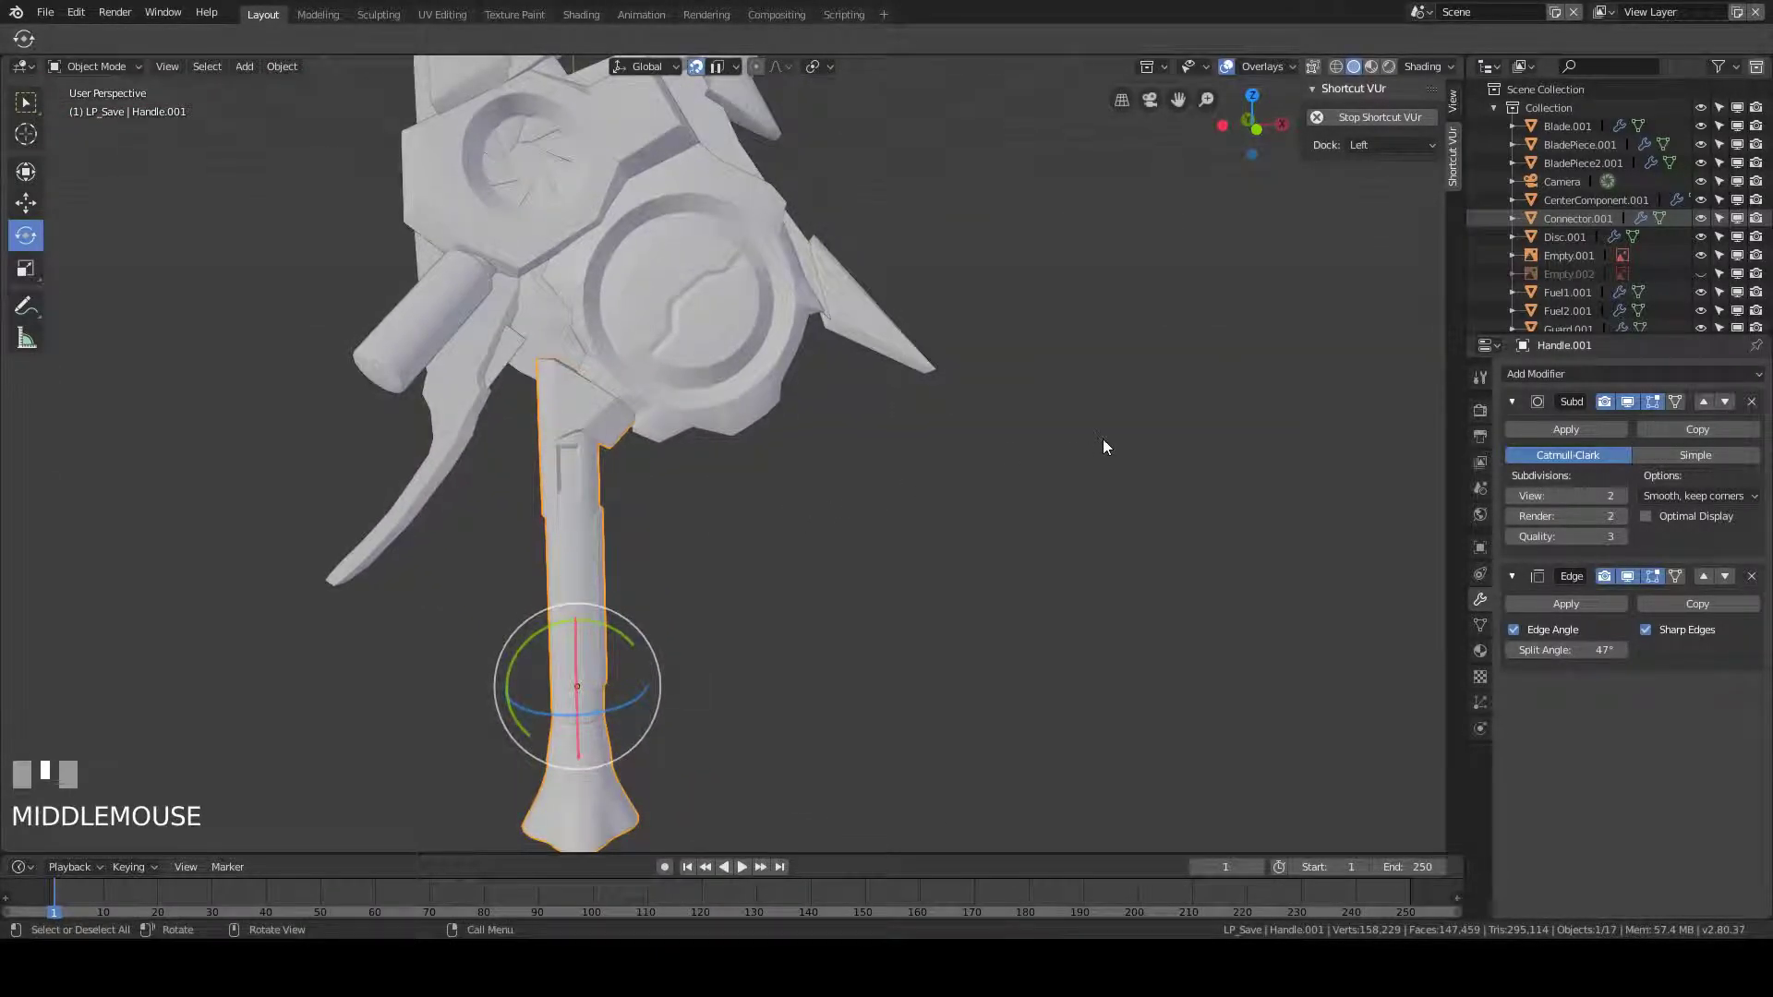
{"action": "scroll", "coordinate": [880, 411], "scroll_direction": "down", "scroll_amount": 2}
{"action": "scroll", "coordinate": [880, 412], "scroll_direction": "down", "scroll_amount": 1}
{"action": "left_click", "coordinate": [792, 390]}
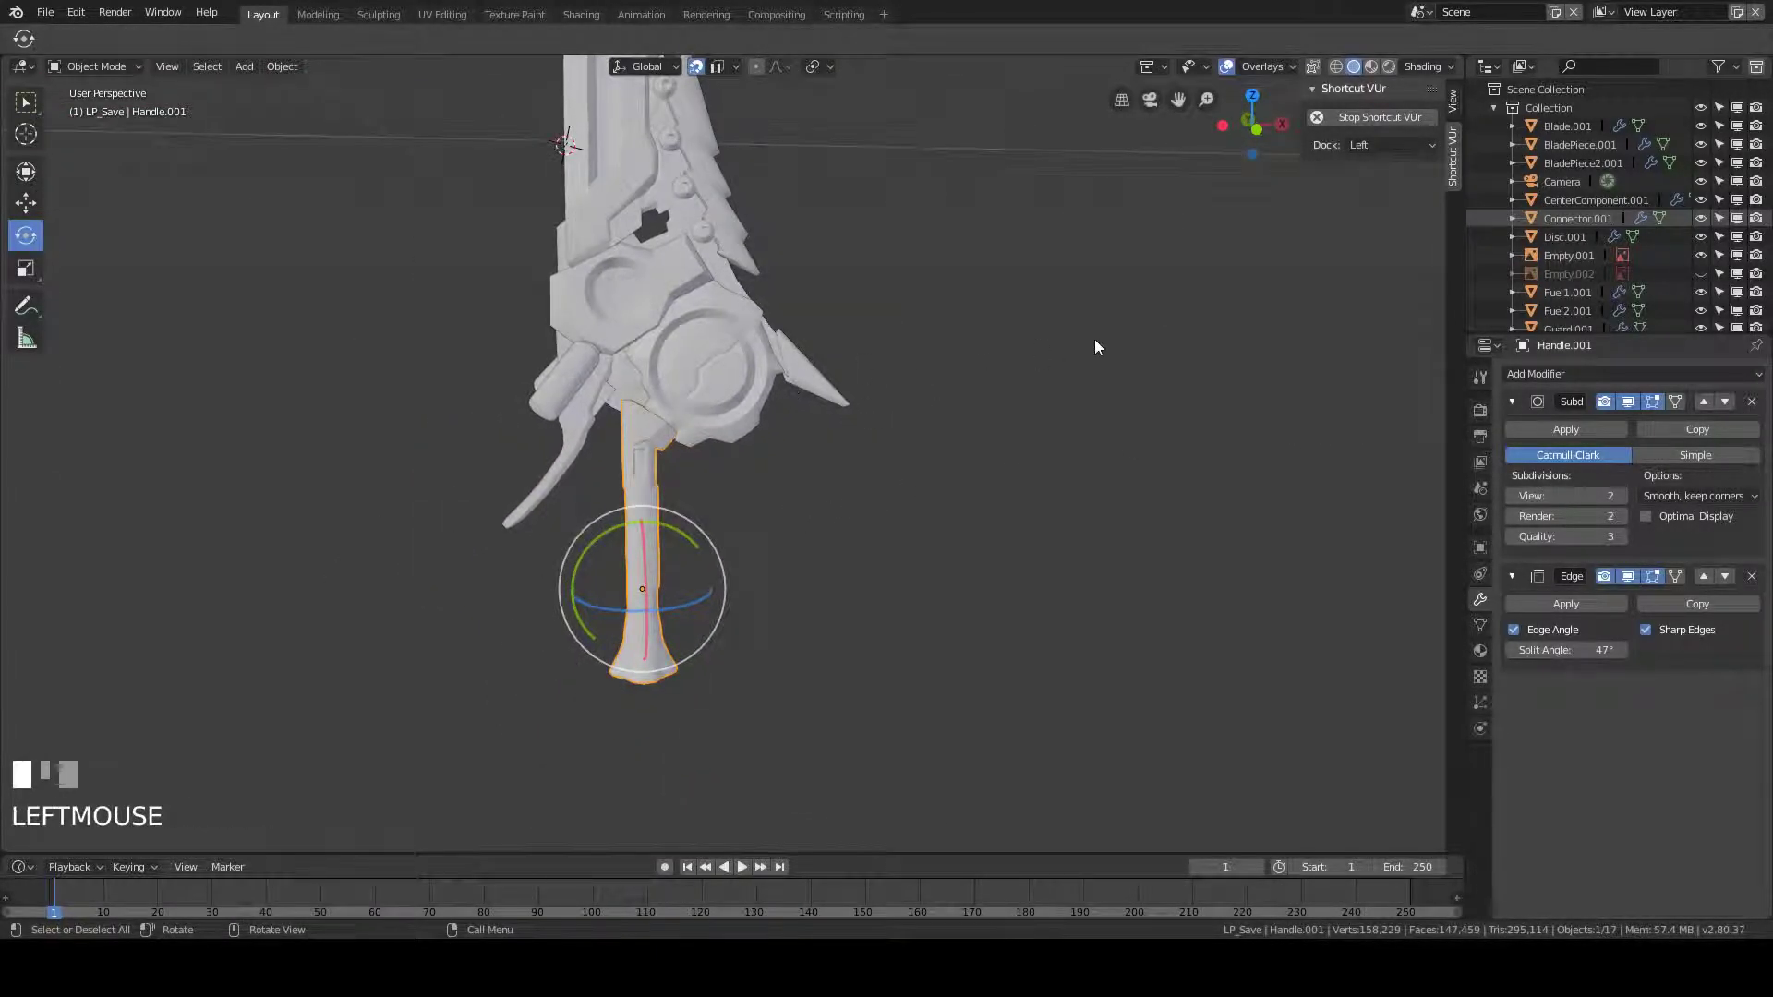
{"action": "mouse_move", "coordinate": [831, 375]}
{"action": "middle_mouse_down", "text": "shift"}
{"action": "mouse_move", "coordinate": [923, 383]}
{"action": "mouse_move", "coordinate": [989, 550]}
{"action": "mouse_move", "coordinate": [948, 490]}
{"action": "middle_mouse_up", "text": "shift"}
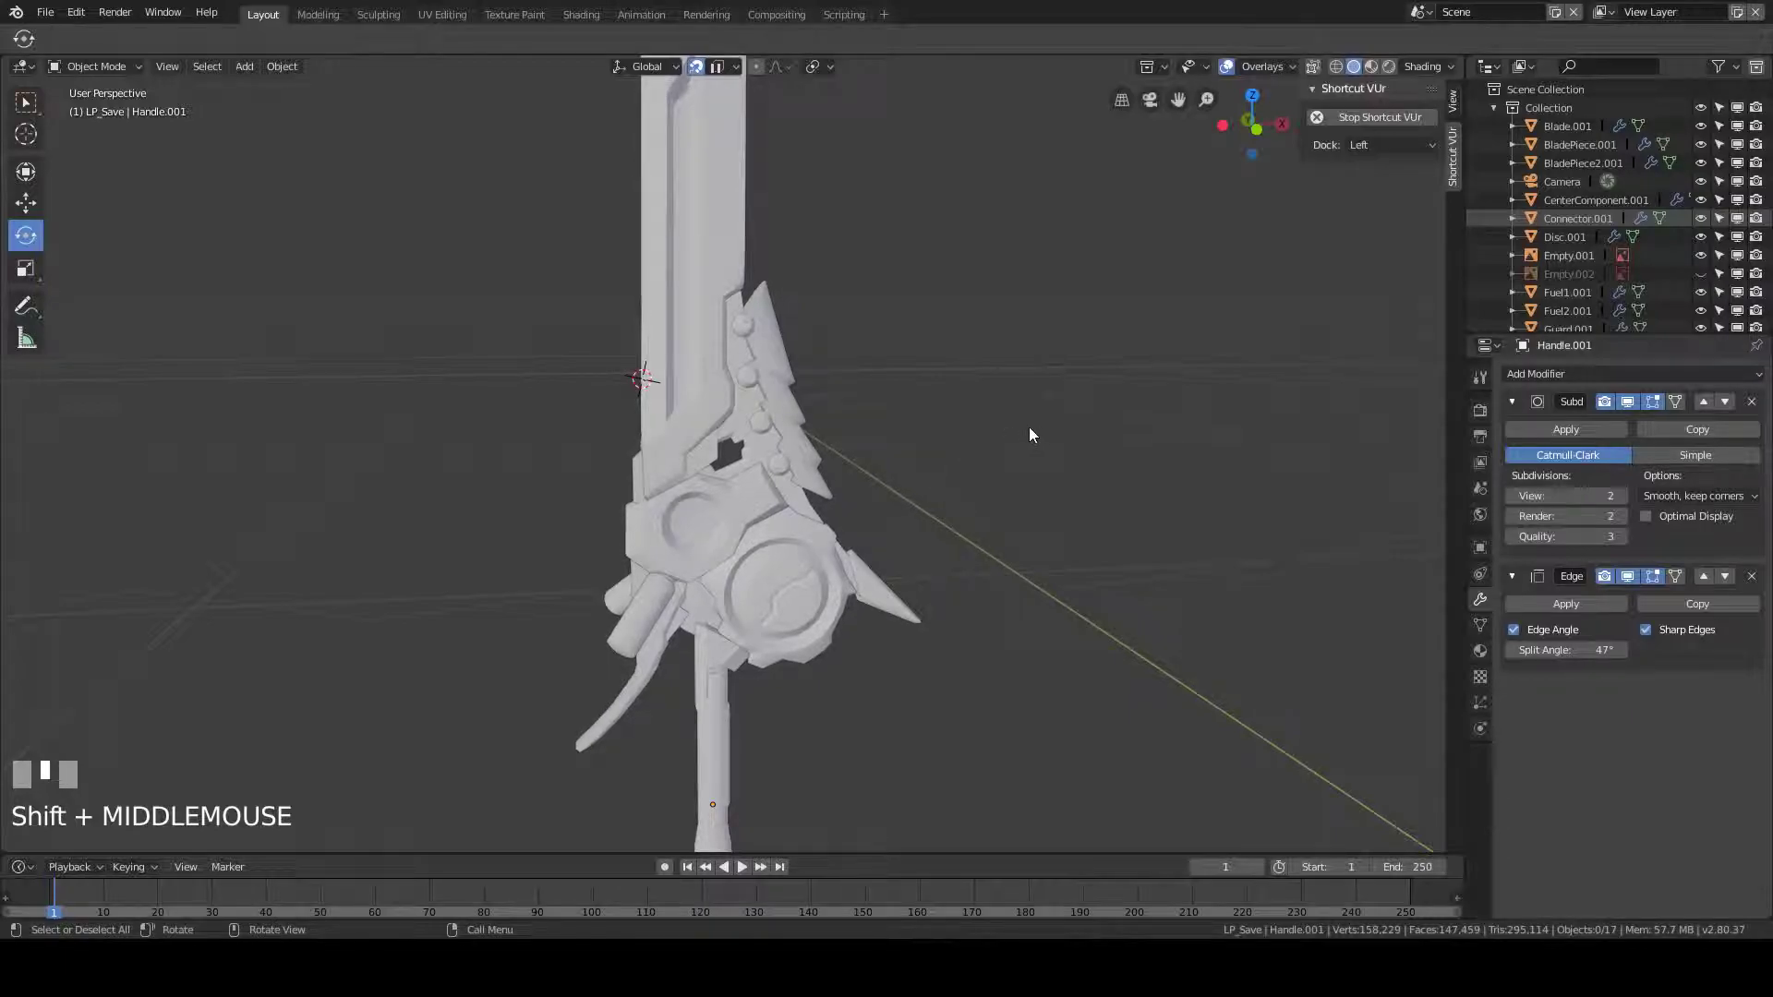
{"action": "mouse_move", "coordinate": [1029, 431]}
{"action": "middle_mouse_down"}
{"action": "mouse_move", "coordinate": [882, 414]}
{"action": "mouse_move", "coordinate": [823, 384]}
{"action": "mouse_move", "coordinate": [943, 364]}
{"action": "middle_mouse_up"}
{"action": "scroll", "coordinate": [1594, 193], "scroll_direction": "down", "scroll_amount": 5}
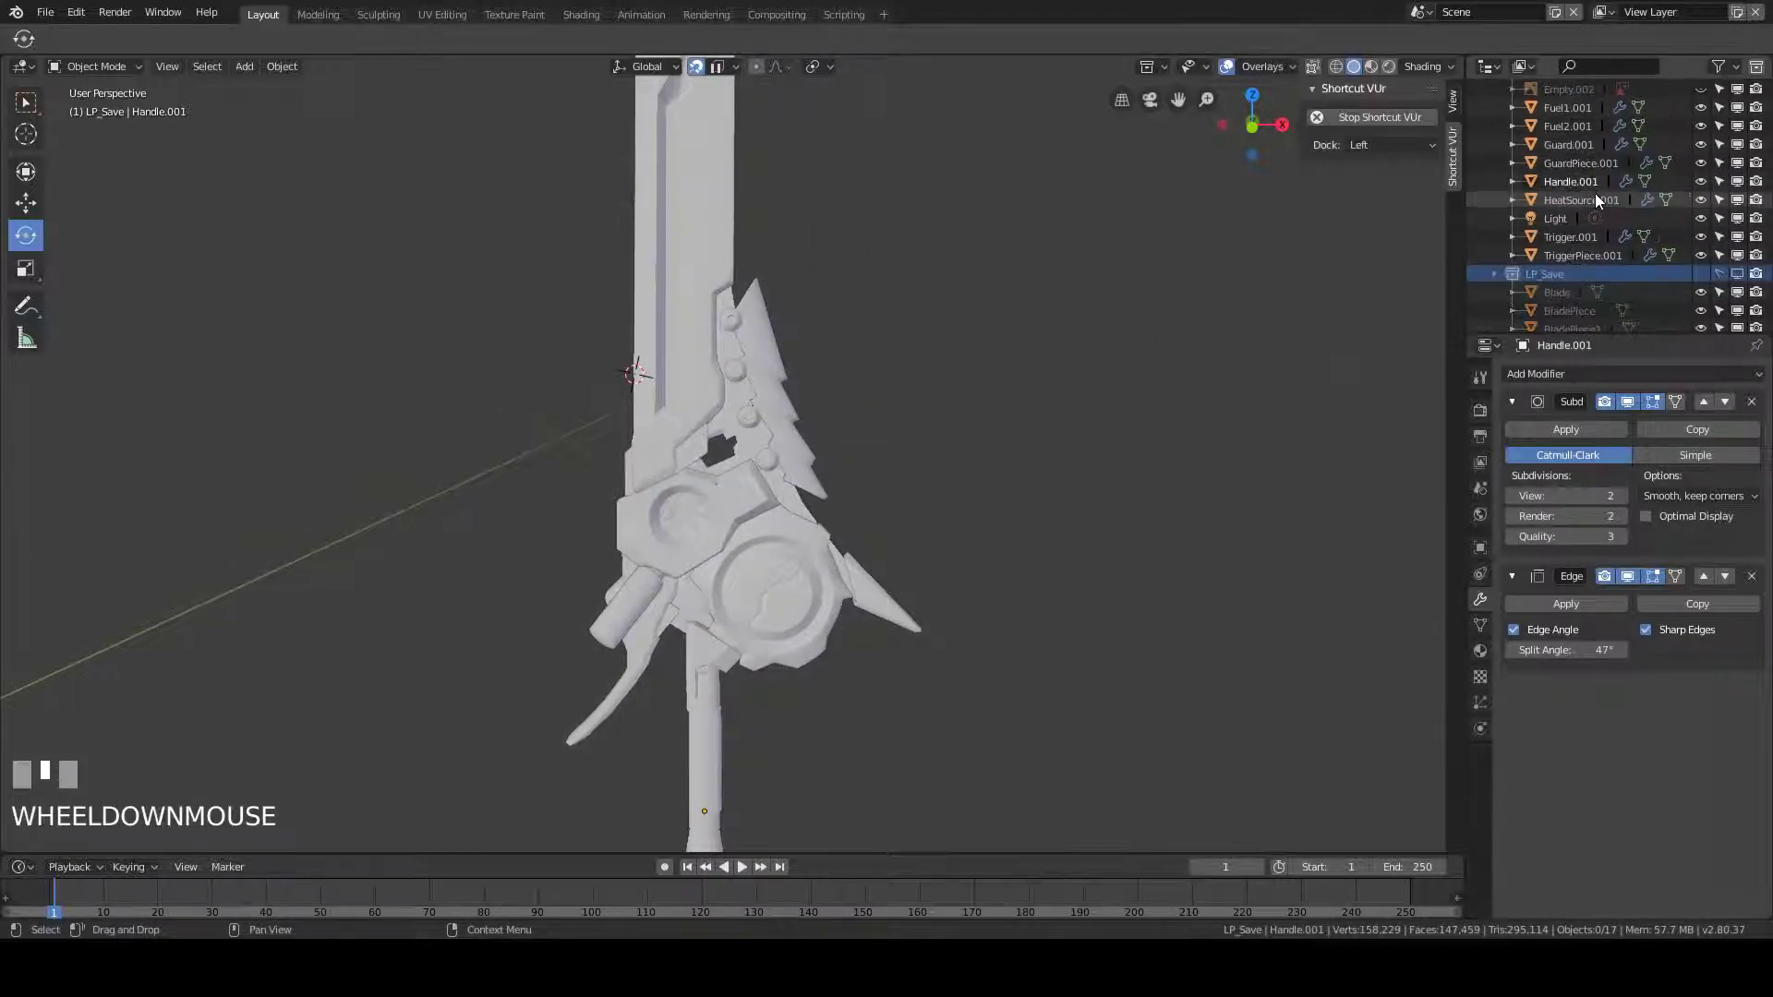
{"action": "scroll", "coordinate": [1594, 193], "scroll_direction": "down", "scroll_amount": 3}
{"action": "scroll", "coordinate": [1595, 196], "scroll_direction": "up", "scroll_amount": 1}
{"action": "left_click", "coordinate": [1554, 214]}
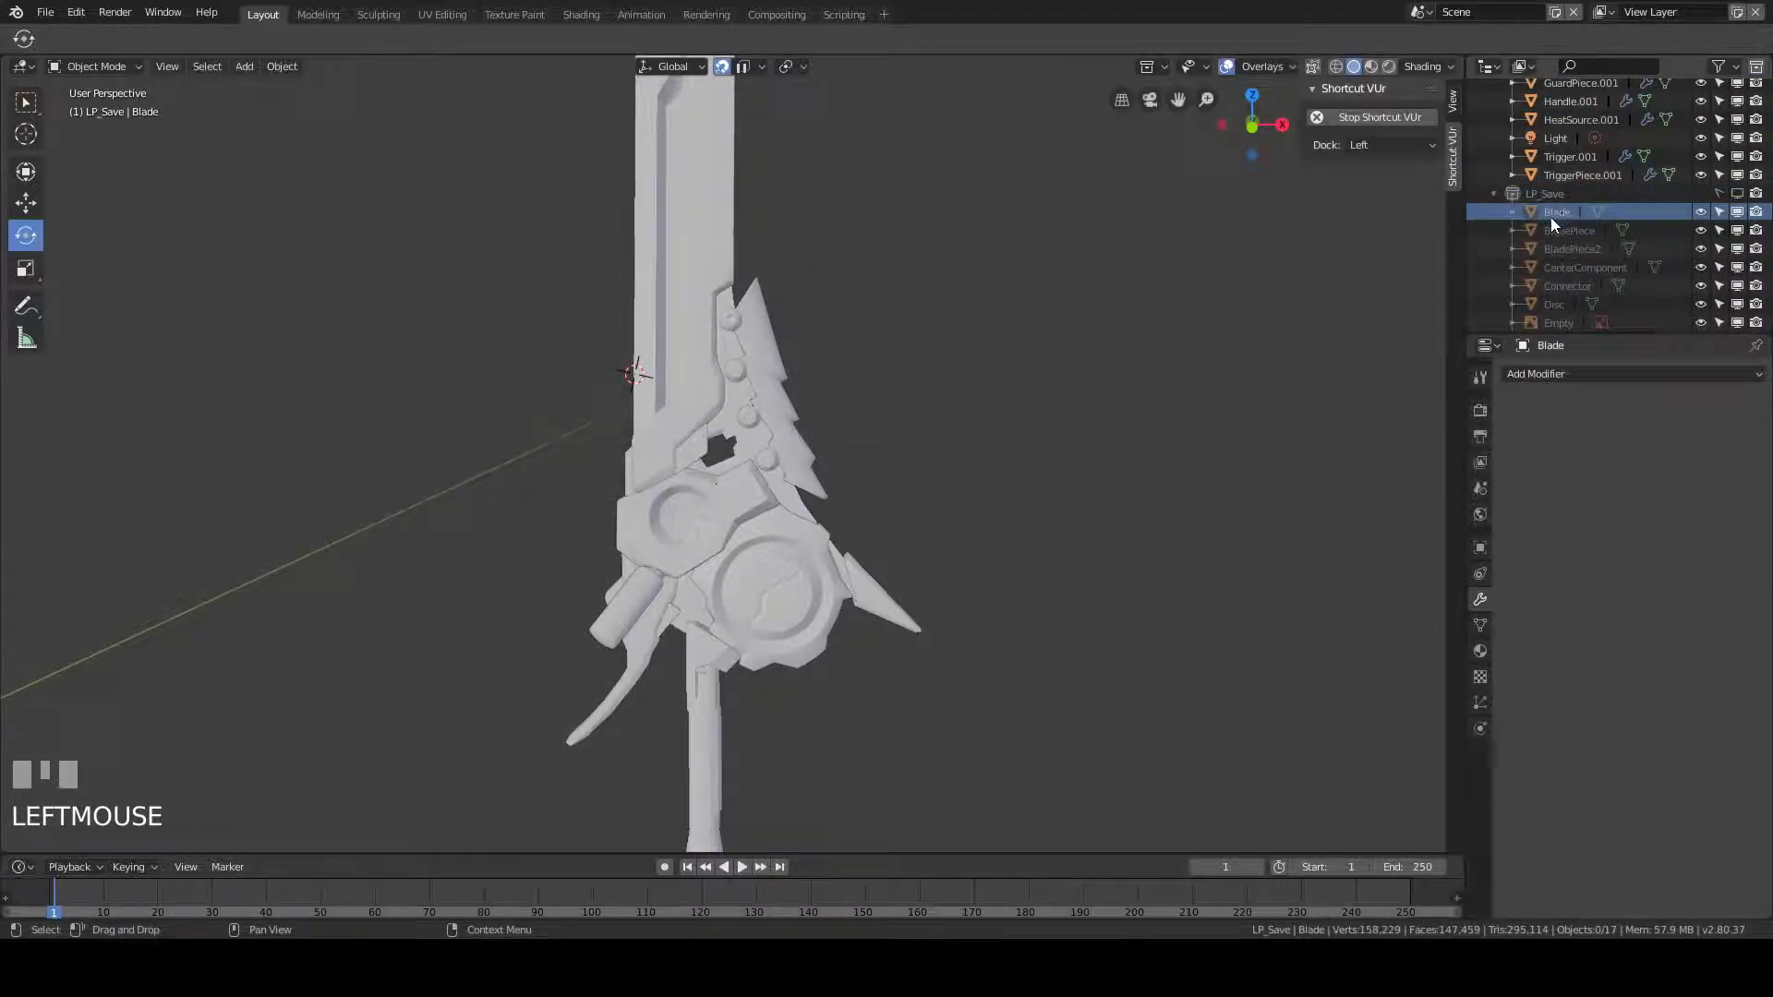
{"action": "scroll", "coordinate": [1551, 217], "scroll_direction": "up", "scroll_amount": 5}
- Select Blade.001 and raise its Subdivision viewport level from 1 to 2
{"action": "left_click", "coordinate": [1562, 122]}
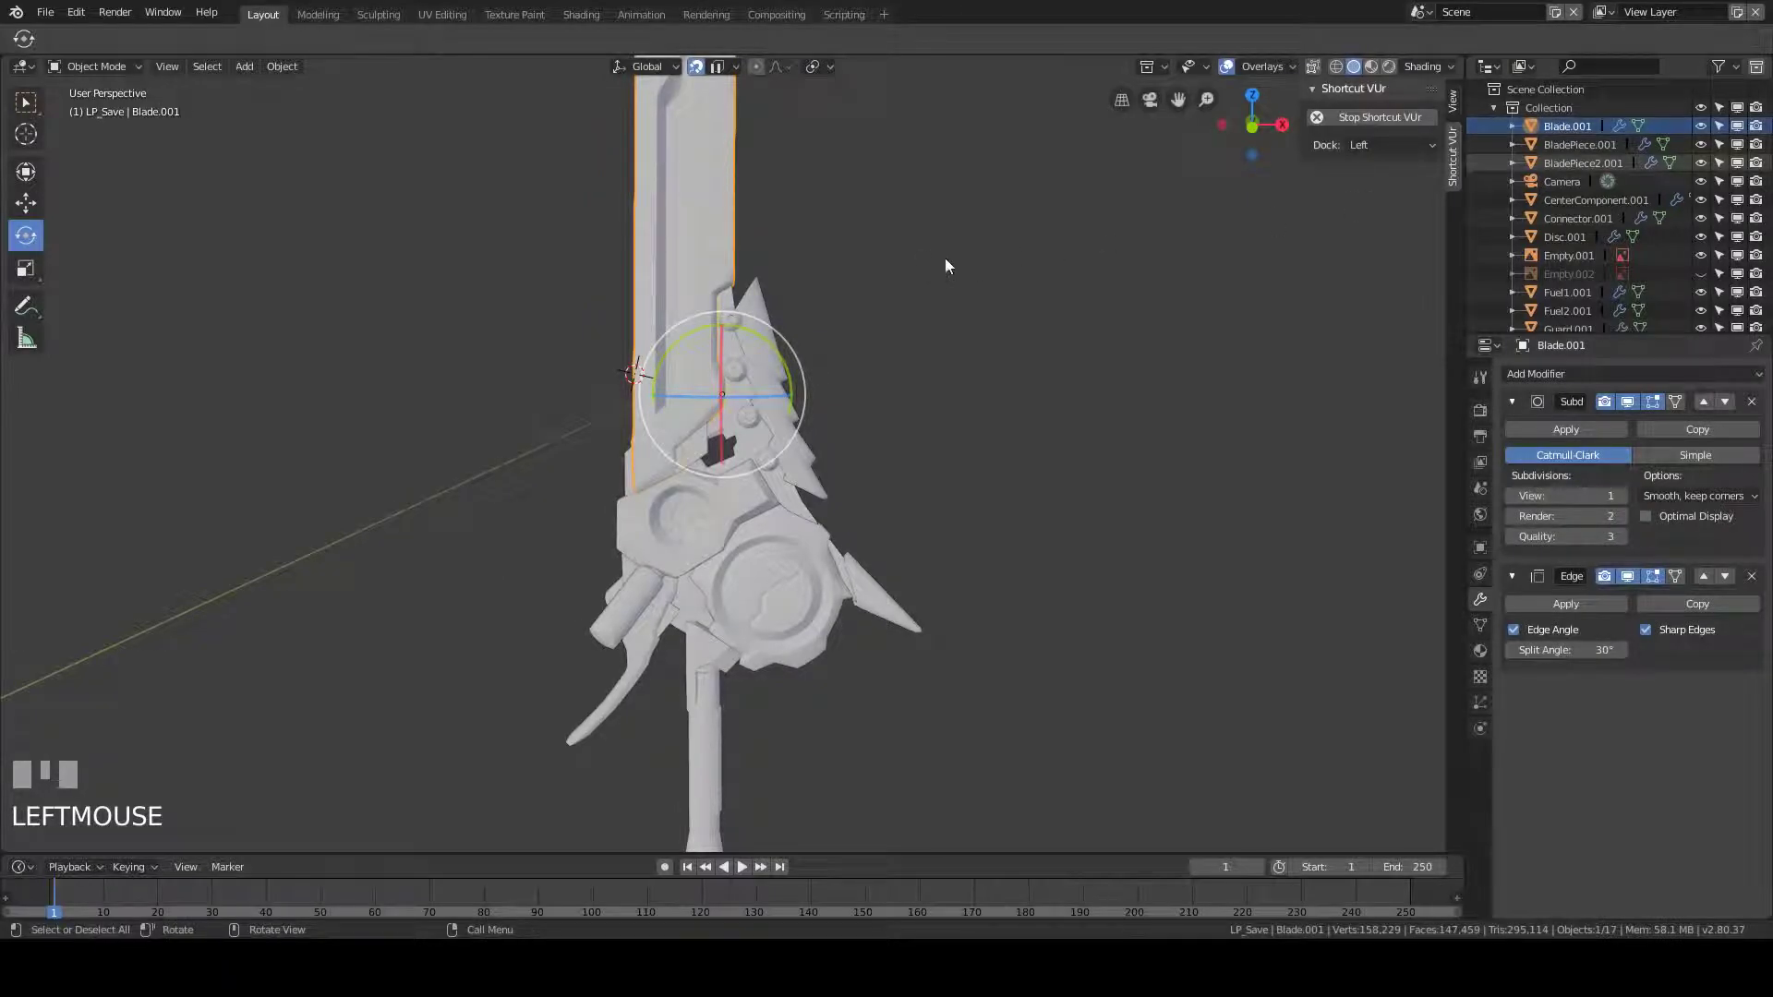
{"action": "middle_click_drag", "start_coordinate": [947, 264], "coordinate": [833, 340], "text": "shift"}
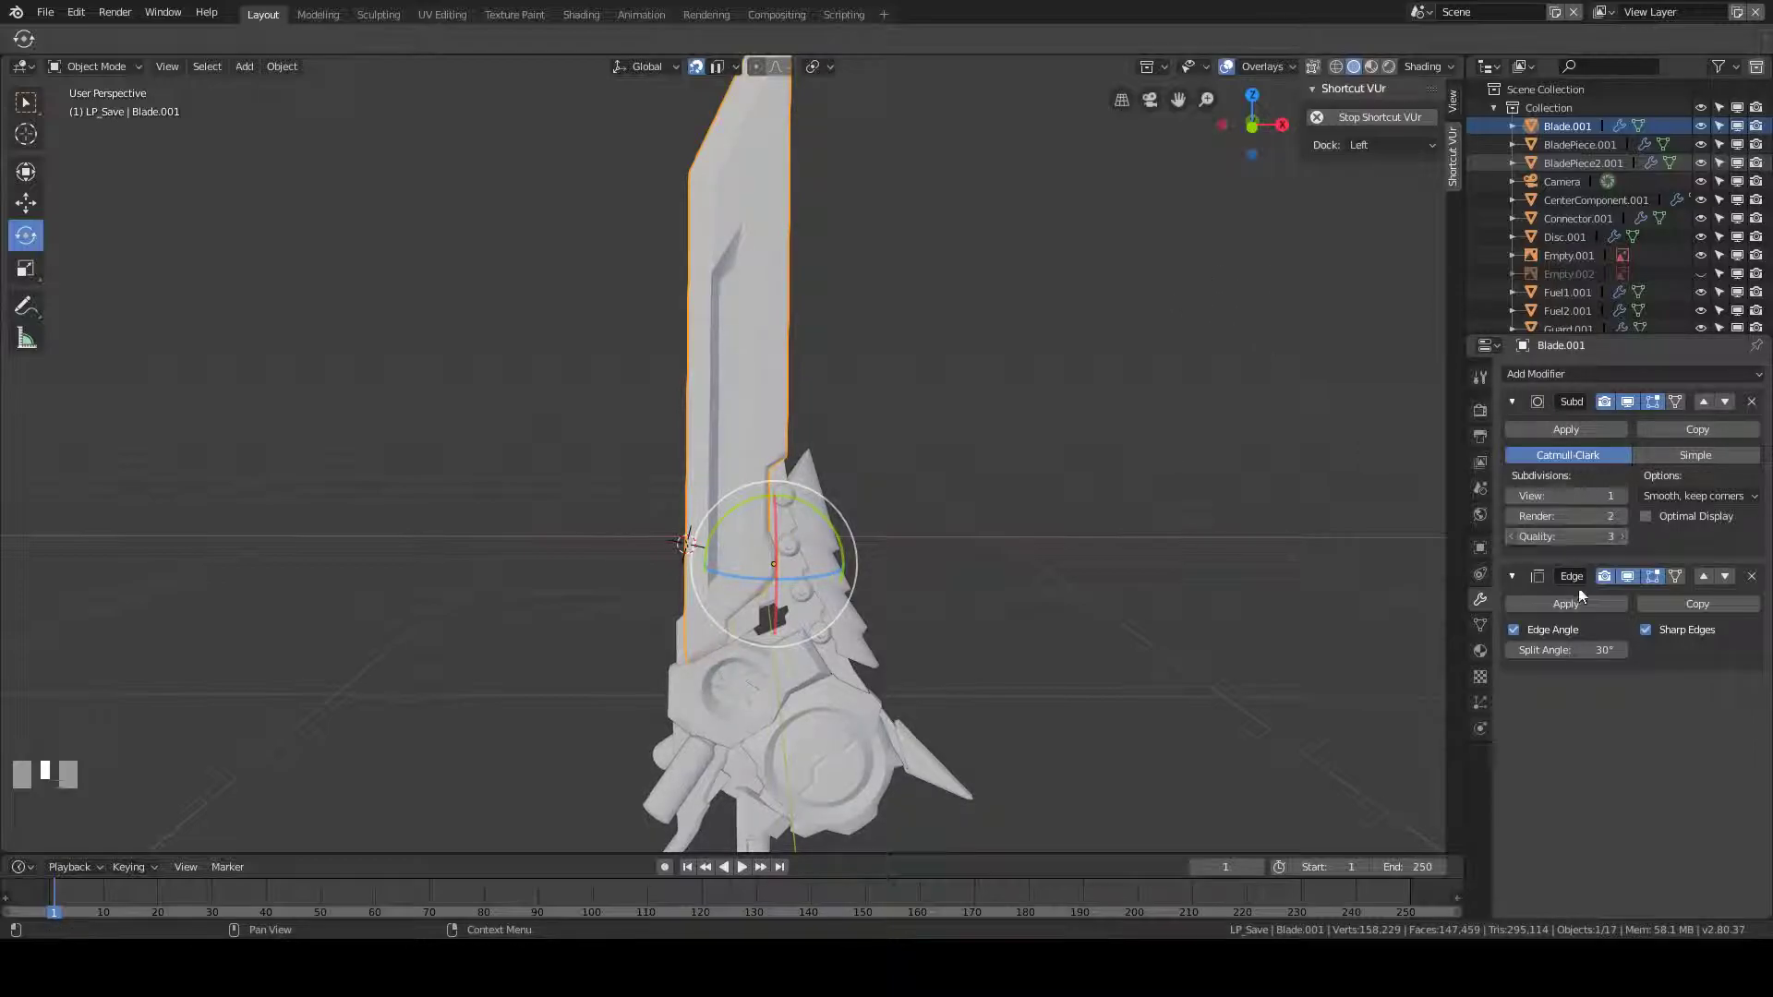
{"action": "left_click_drag", "start_coordinate": [1538, 495], "coordinate": [1579, 495]}
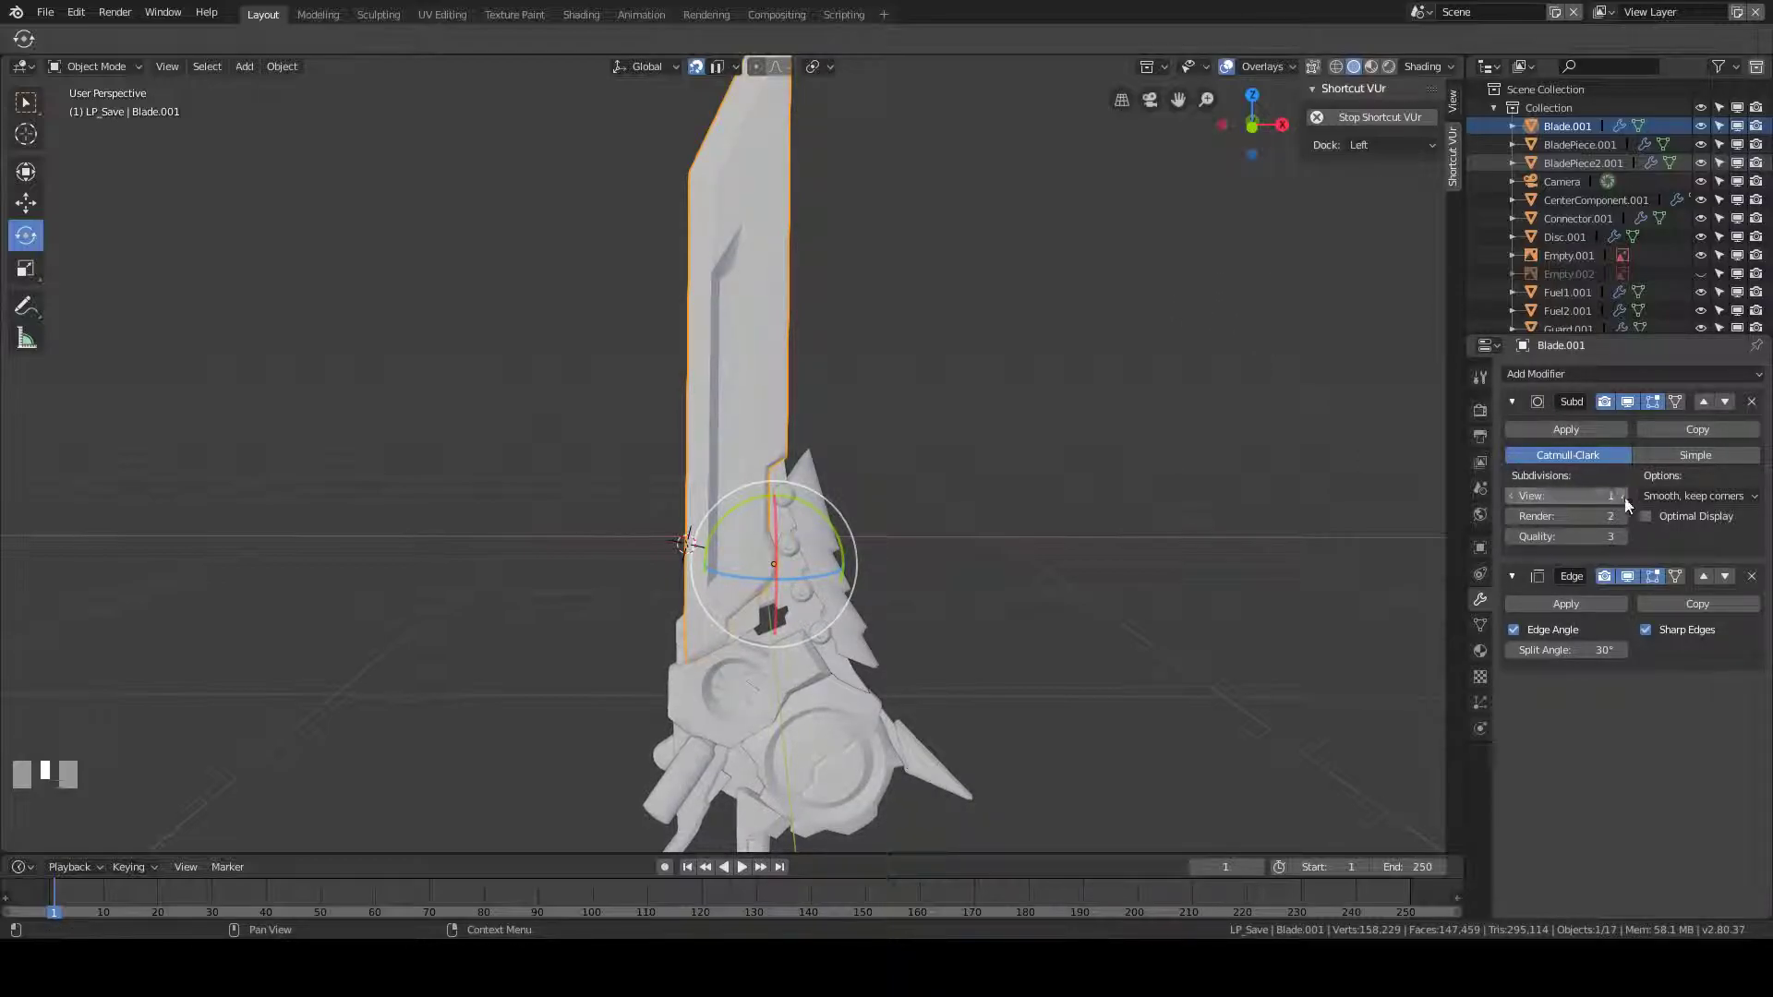
{"action": "scroll", "coordinate": [825, 388], "scroll_direction": "up", "scroll_amount": 2}
{"action": "scroll", "coordinate": [824, 388], "scroll_direction": "up", "scroll_amount": 2}
{"action": "key", "text": "Tab"}
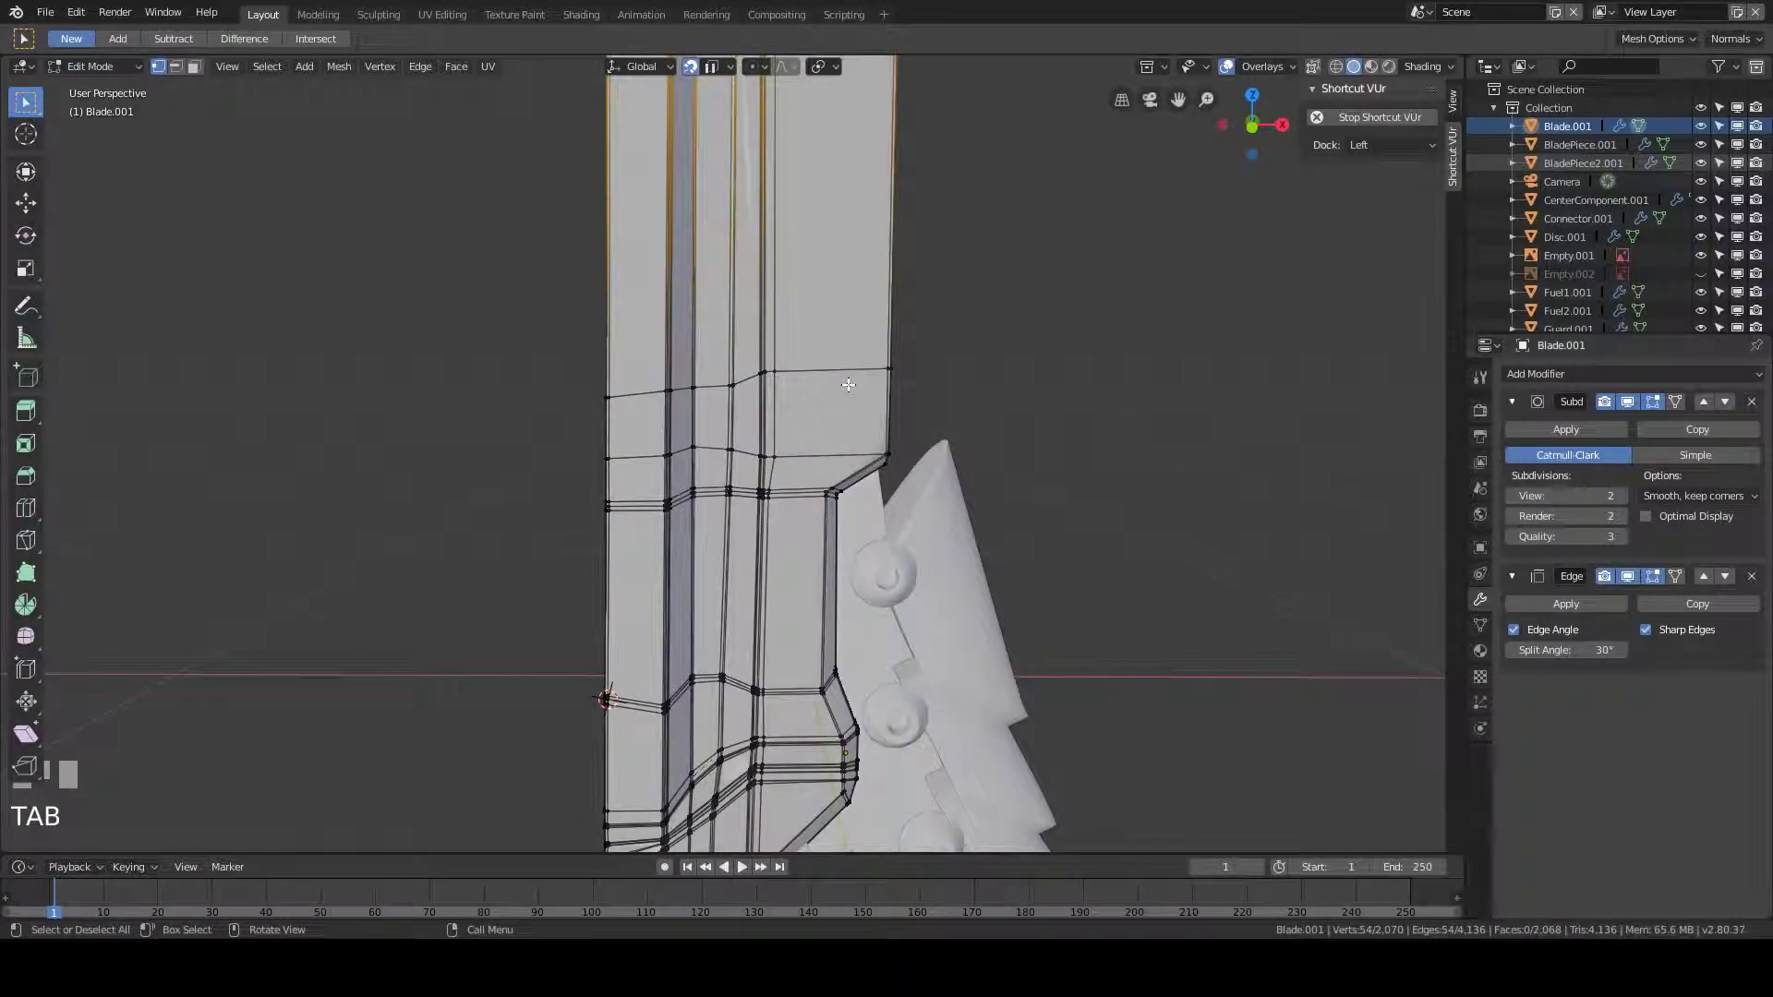
{"action": "mouse_move", "coordinate": [845, 383]}
{"action": "middle_mouse_down"}
{"action": "mouse_move", "coordinate": [962, 369]}
{"action": "mouse_move", "coordinate": [988, 401]}
{"action": "mouse_move", "coordinate": [1026, 406]}
{"action": "middle_mouse_up"}
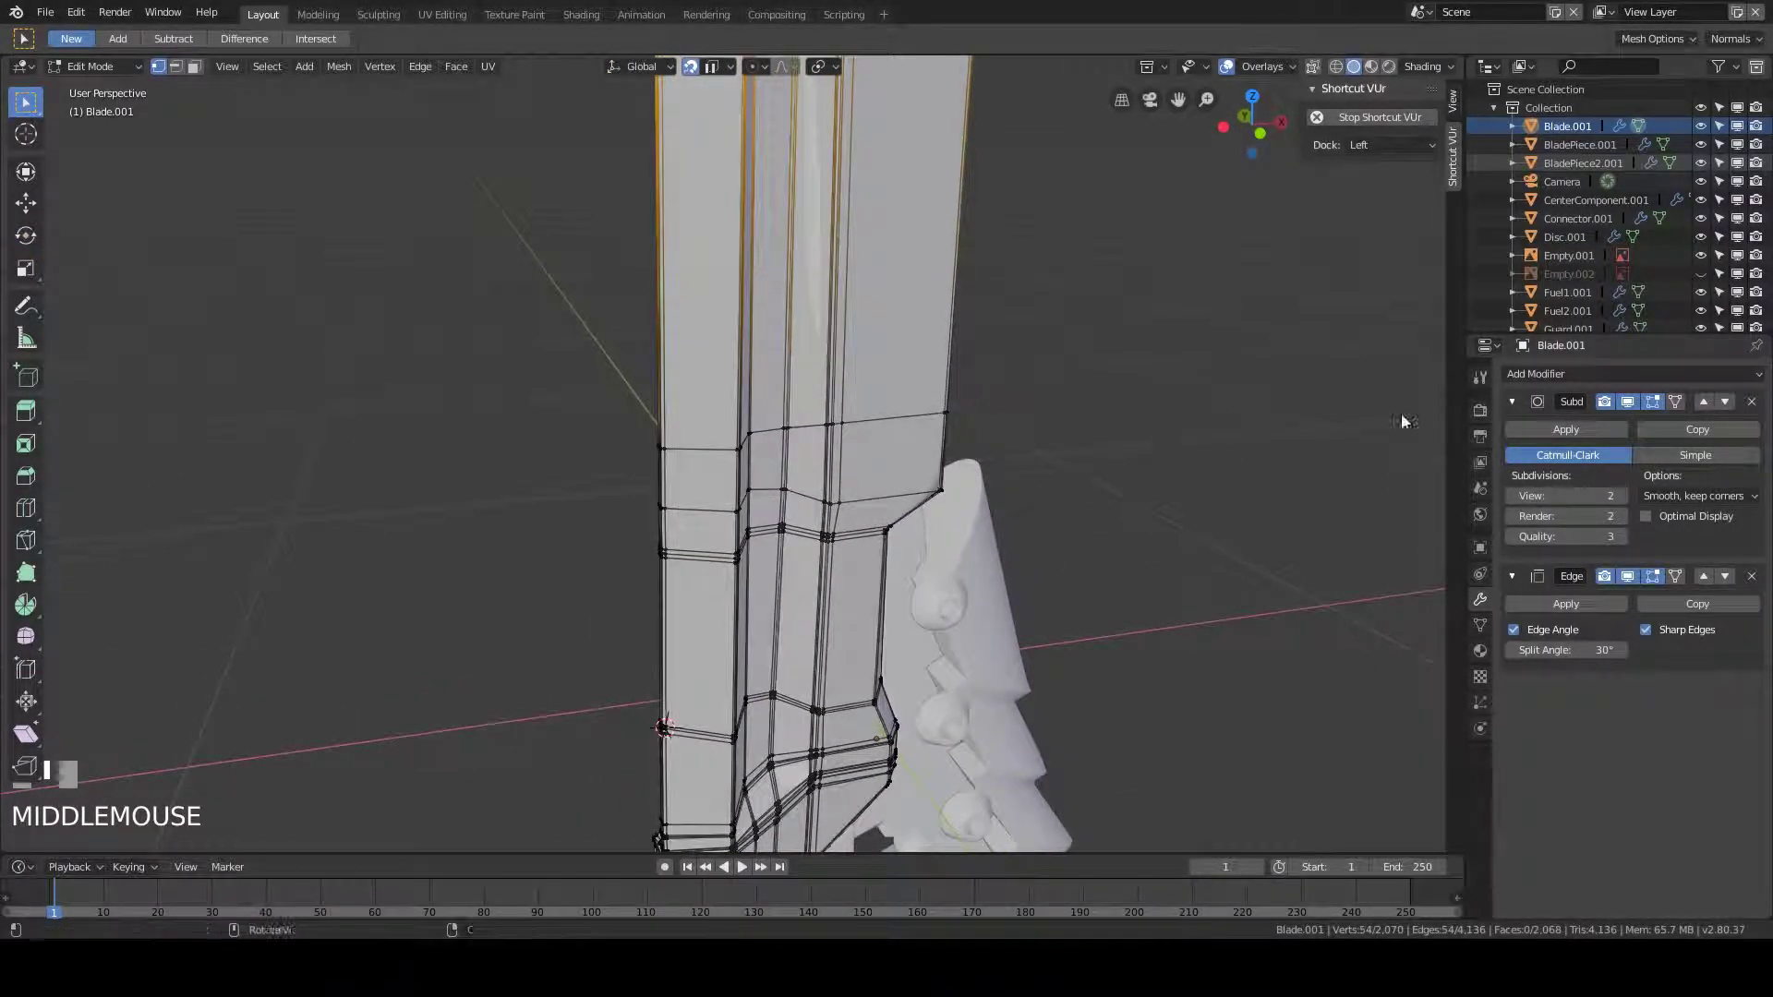
- Apply the blade's Subdivision and Edge Split modifiers in Object Mode
{"action": "left_click", "coordinate": [1589, 430]}
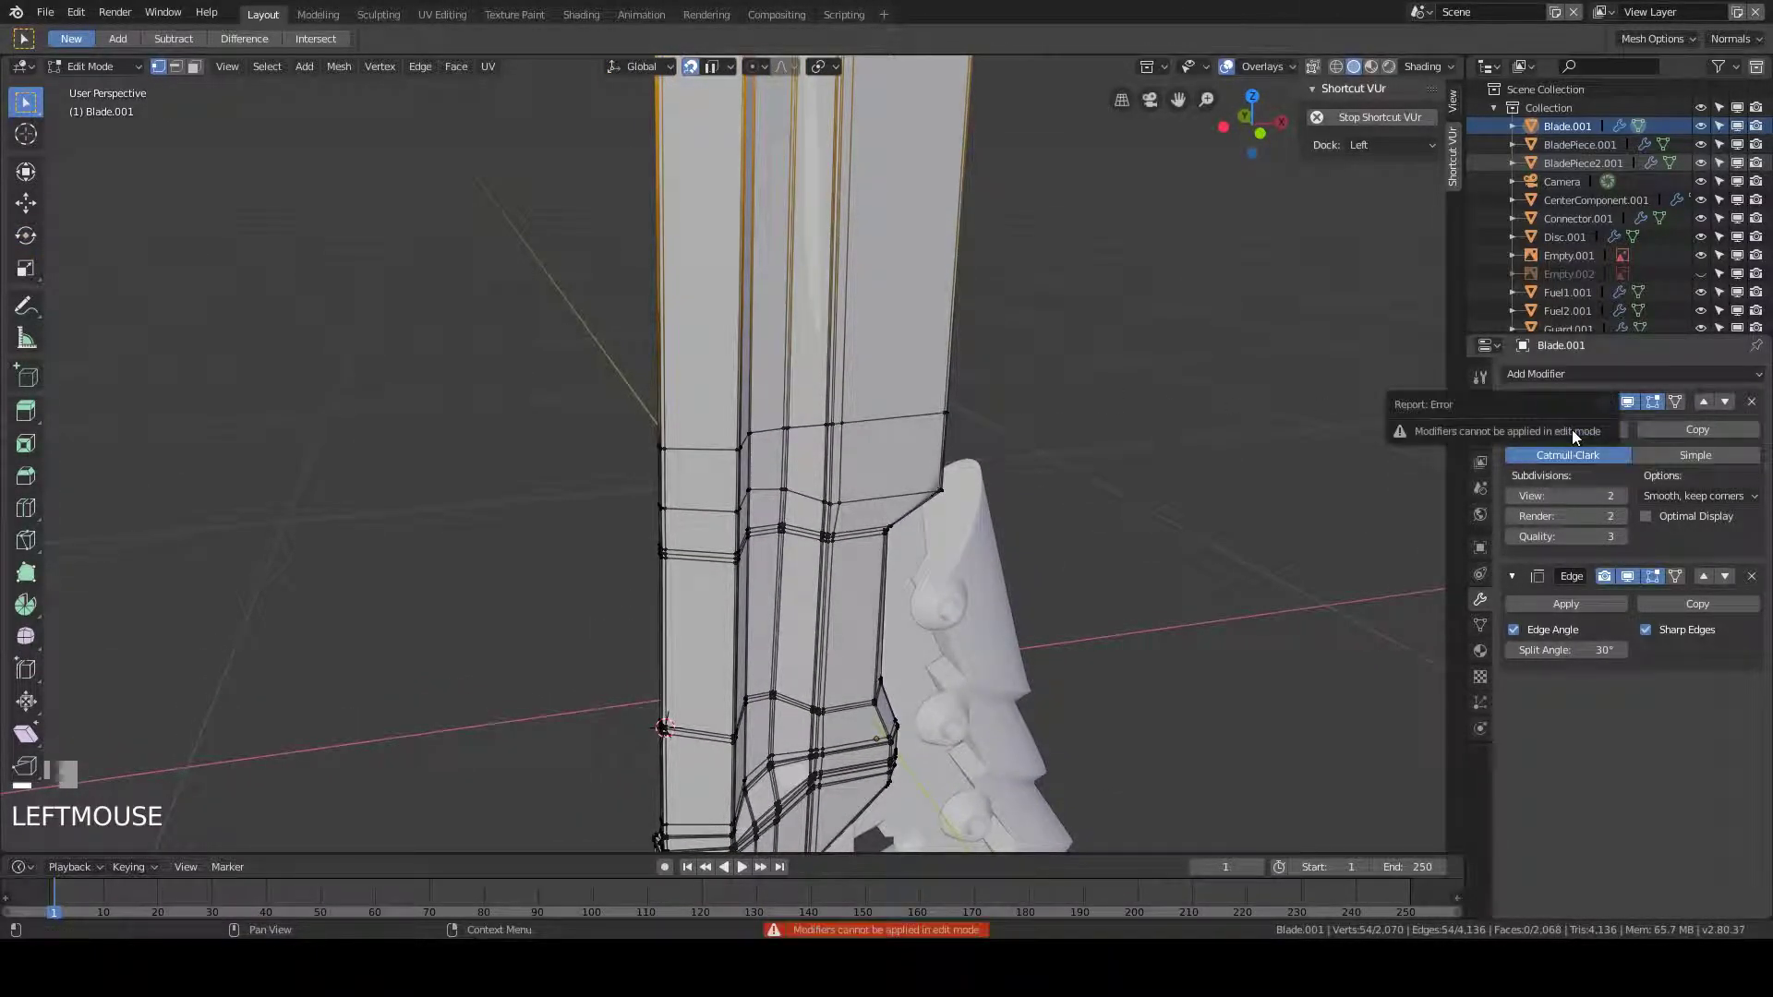
{"action": "key", "text": "Tab"}
{"action": "left_click", "coordinate": [1553, 424]}
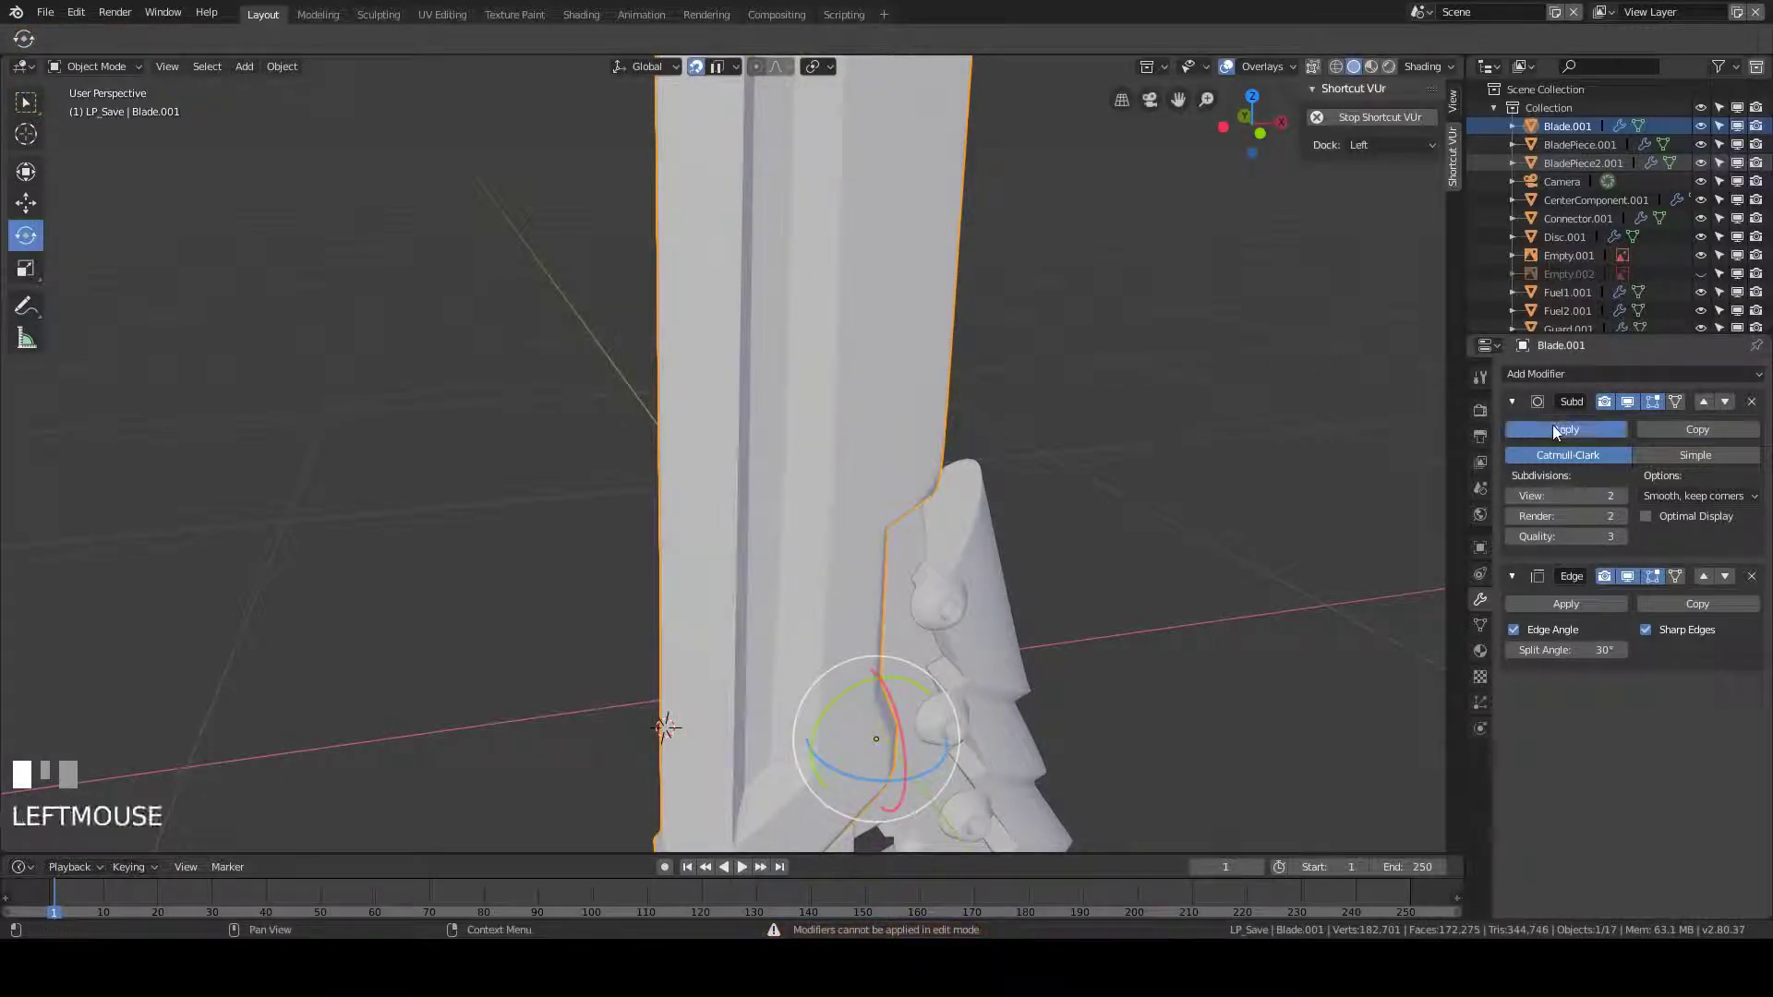
{"action": "left_click", "coordinate": [1553, 426]}
- Inspect the dense blade mesh in Edit Mode, then hide the finished blade
{"action": "key", "text": "Tab"}
{"action": "mouse_move", "coordinate": [990, 336]}
{"action": "middle_mouse_down"}
{"action": "mouse_move", "coordinate": [1013, 296]}
{"action": "mouse_move", "coordinate": [958, 297]}
{"action": "mouse_move", "coordinate": [942, 336]}
{"action": "mouse_move", "coordinate": [1017, 339]}
{"action": "middle_mouse_up"}
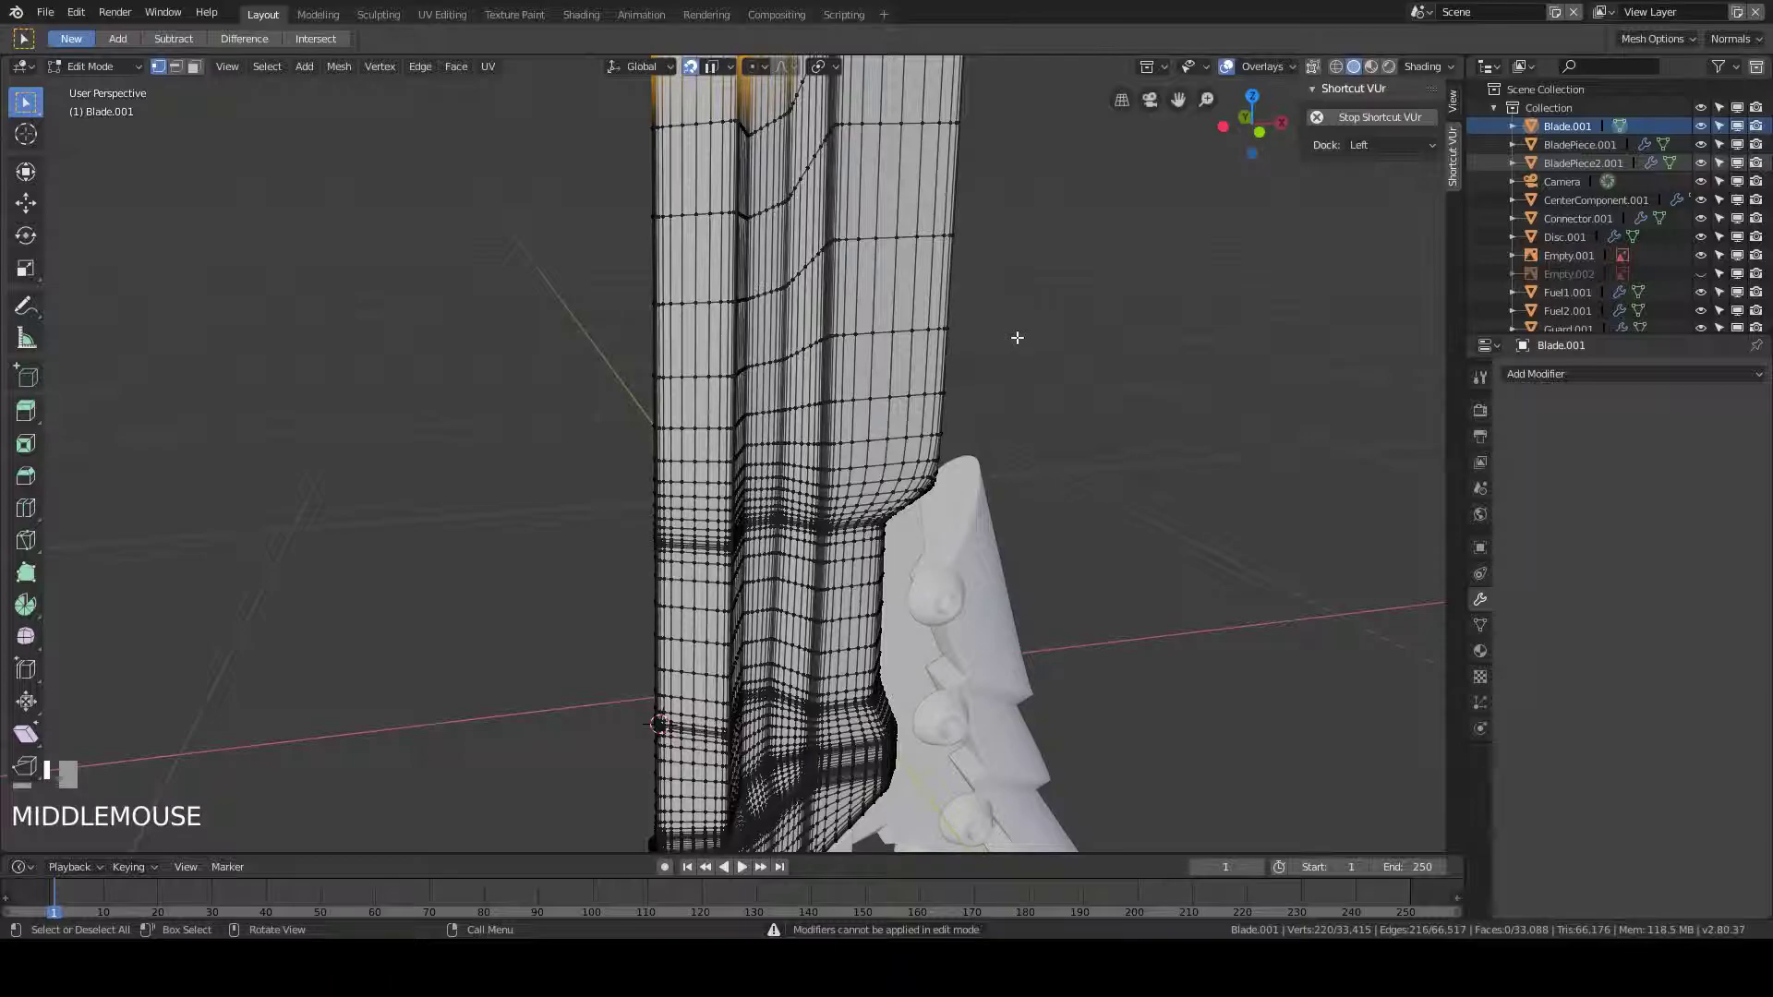
{"action": "key", "text": "Tab"}
{"action": "left_click", "coordinate": [781, 254]}
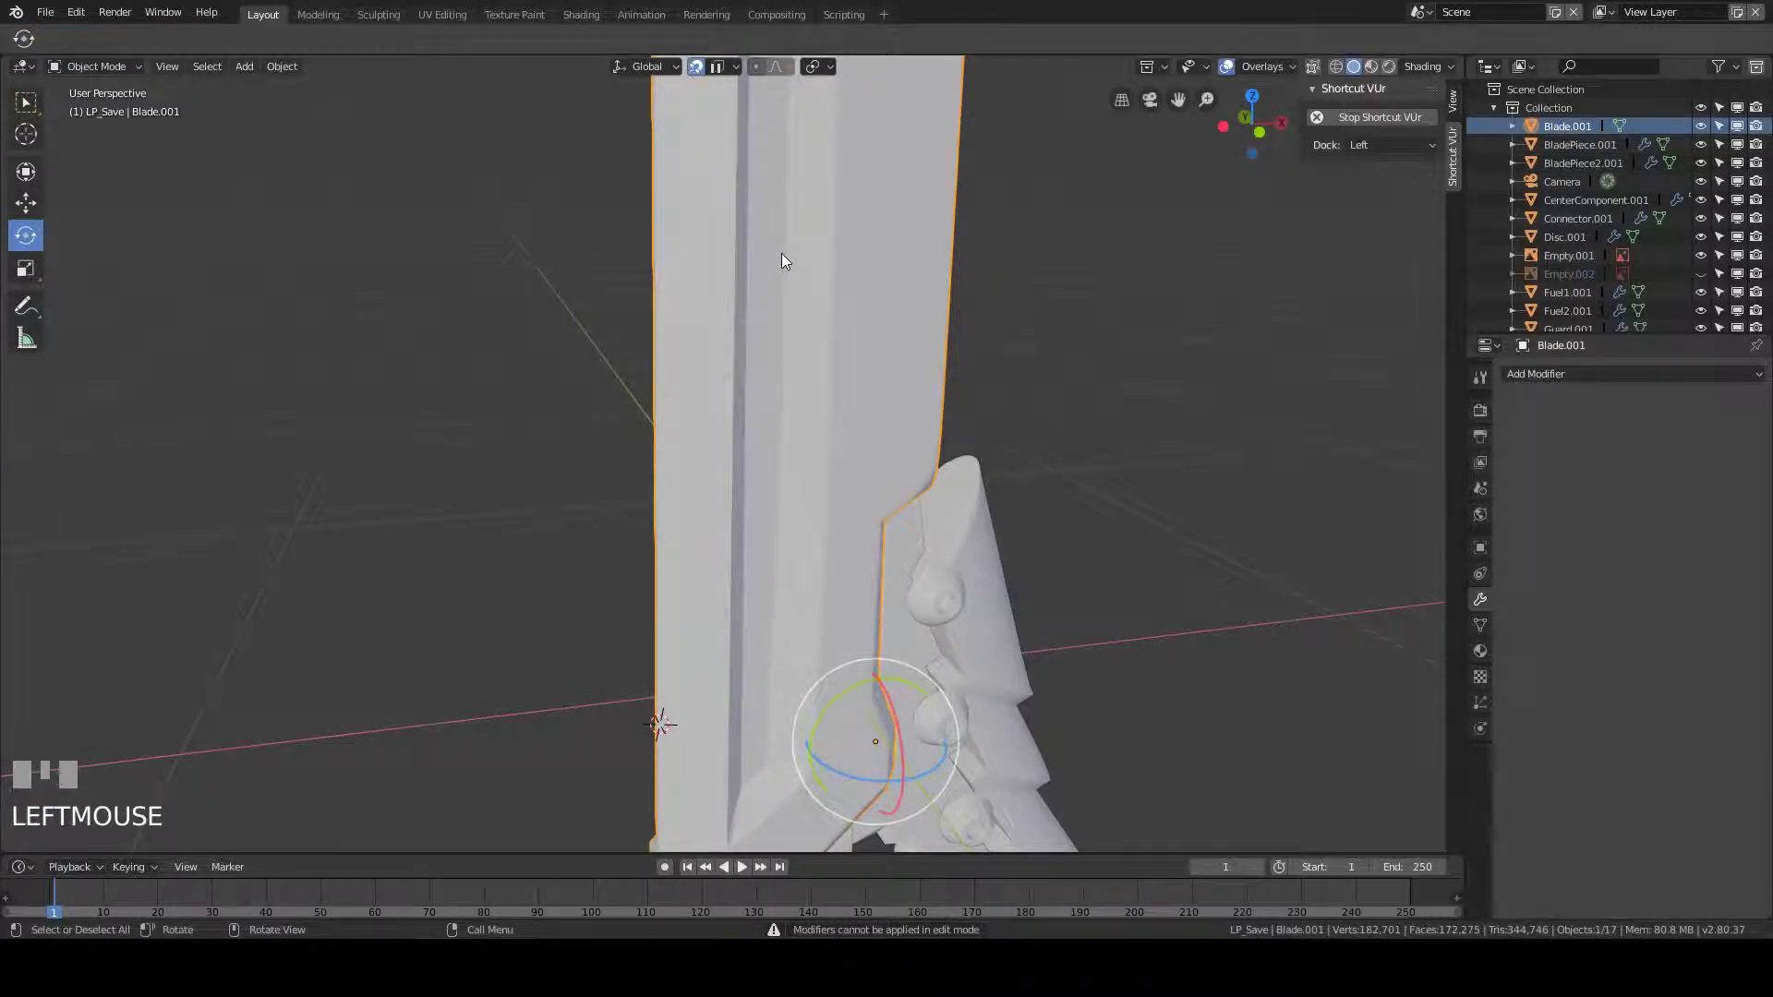
{"action": "key", "text": "h"}
- Apply BladePiece.001's Bevel, Subdivision and Edge Split modifiers, then hide it
{"action": "left_click", "coordinate": [1566, 144]}
{"action": "scroll", "coordinate": [1196, 312], "scroll_direction": "down", "scroll_amount": 2}
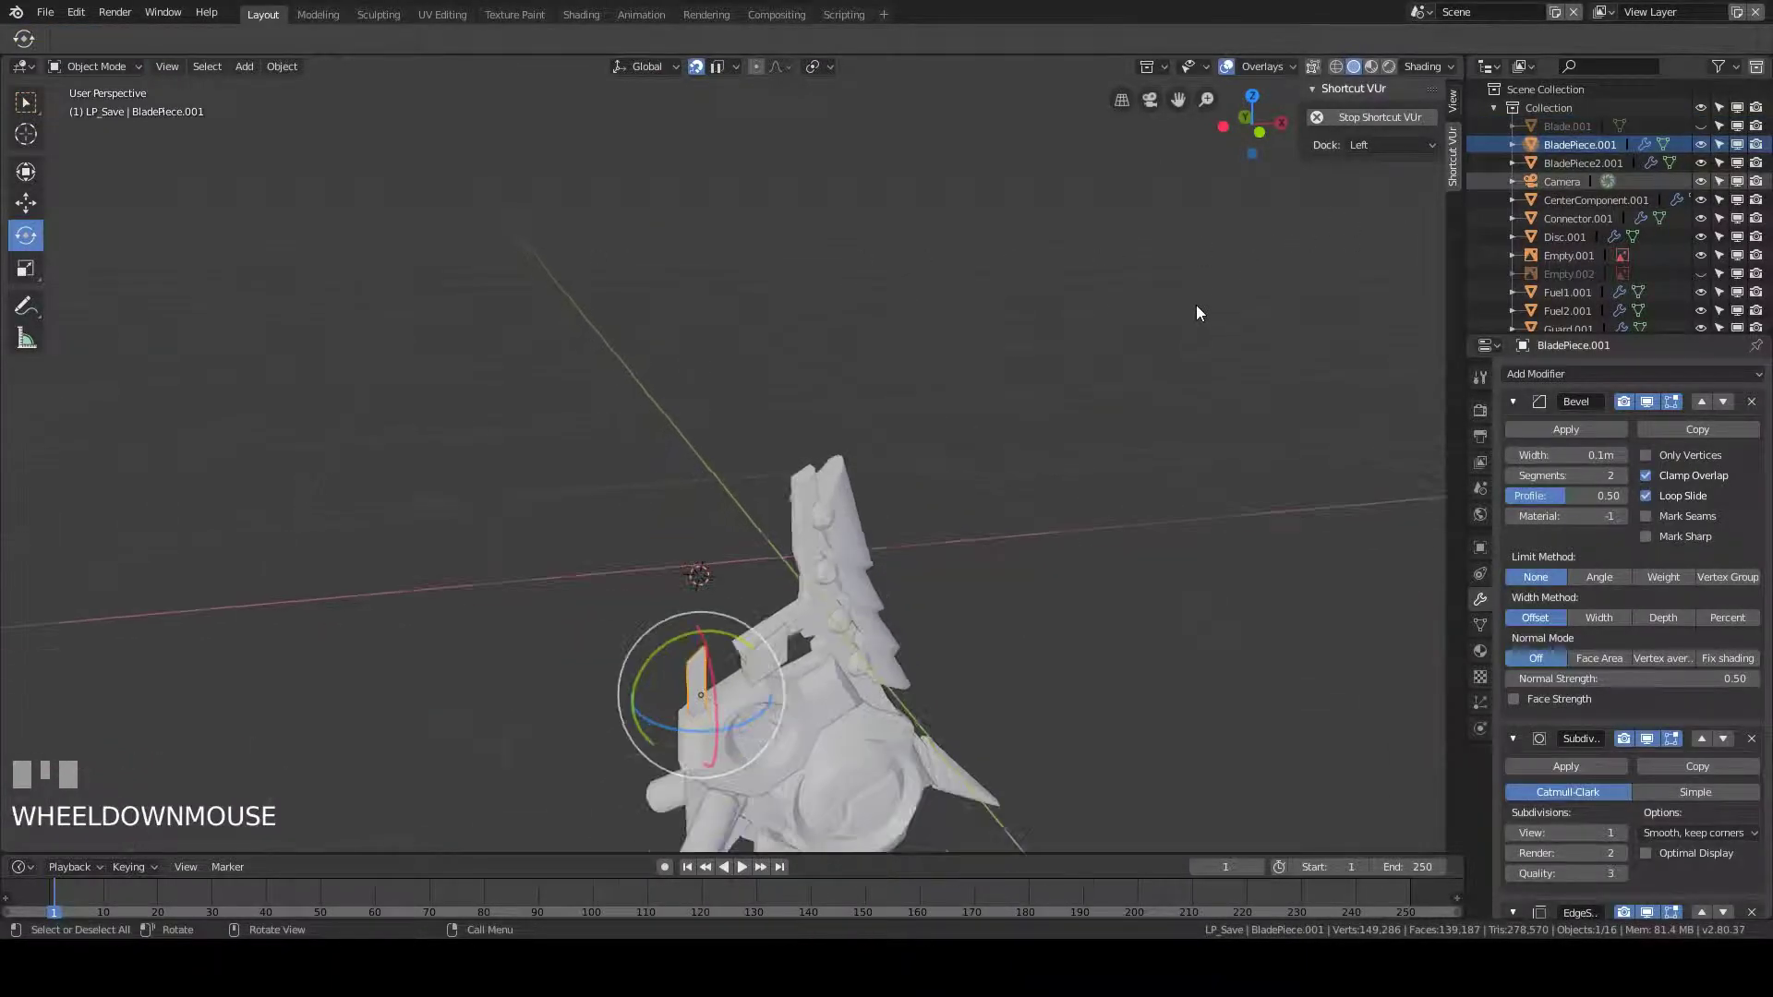
{"action": "middle_click_drag", "start_coordinate": [1196, 311], "coordinate": [1120, 297], "text": "shift"}
{"action": "scroll", "coordinate": [970, 404], "scroll_direction": "up", "scroll_amount": 3}
{"action": "middle_click_drag", "start_coordinate": [970, 405], "coordinate": [887, 365], "text": "shift"}
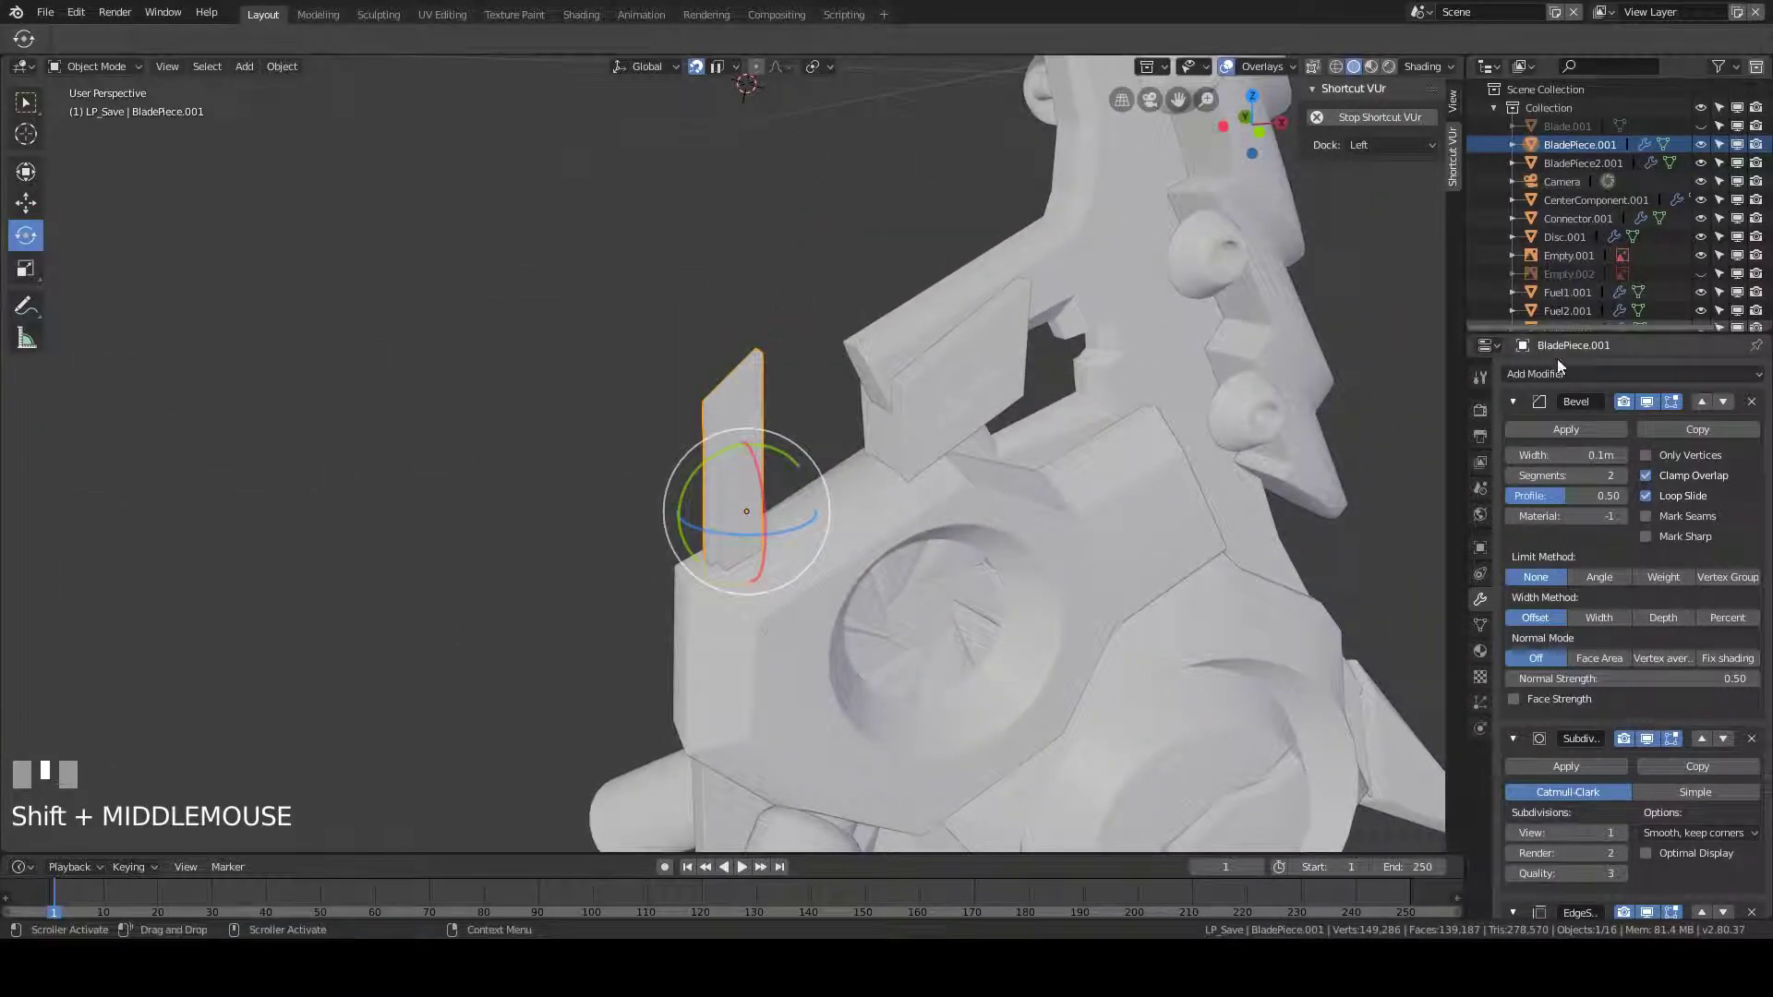
{"action": "left_click", "coordinate": [1575, 429]}
{"action": "left_click", "coordinate": [1574, 428]}
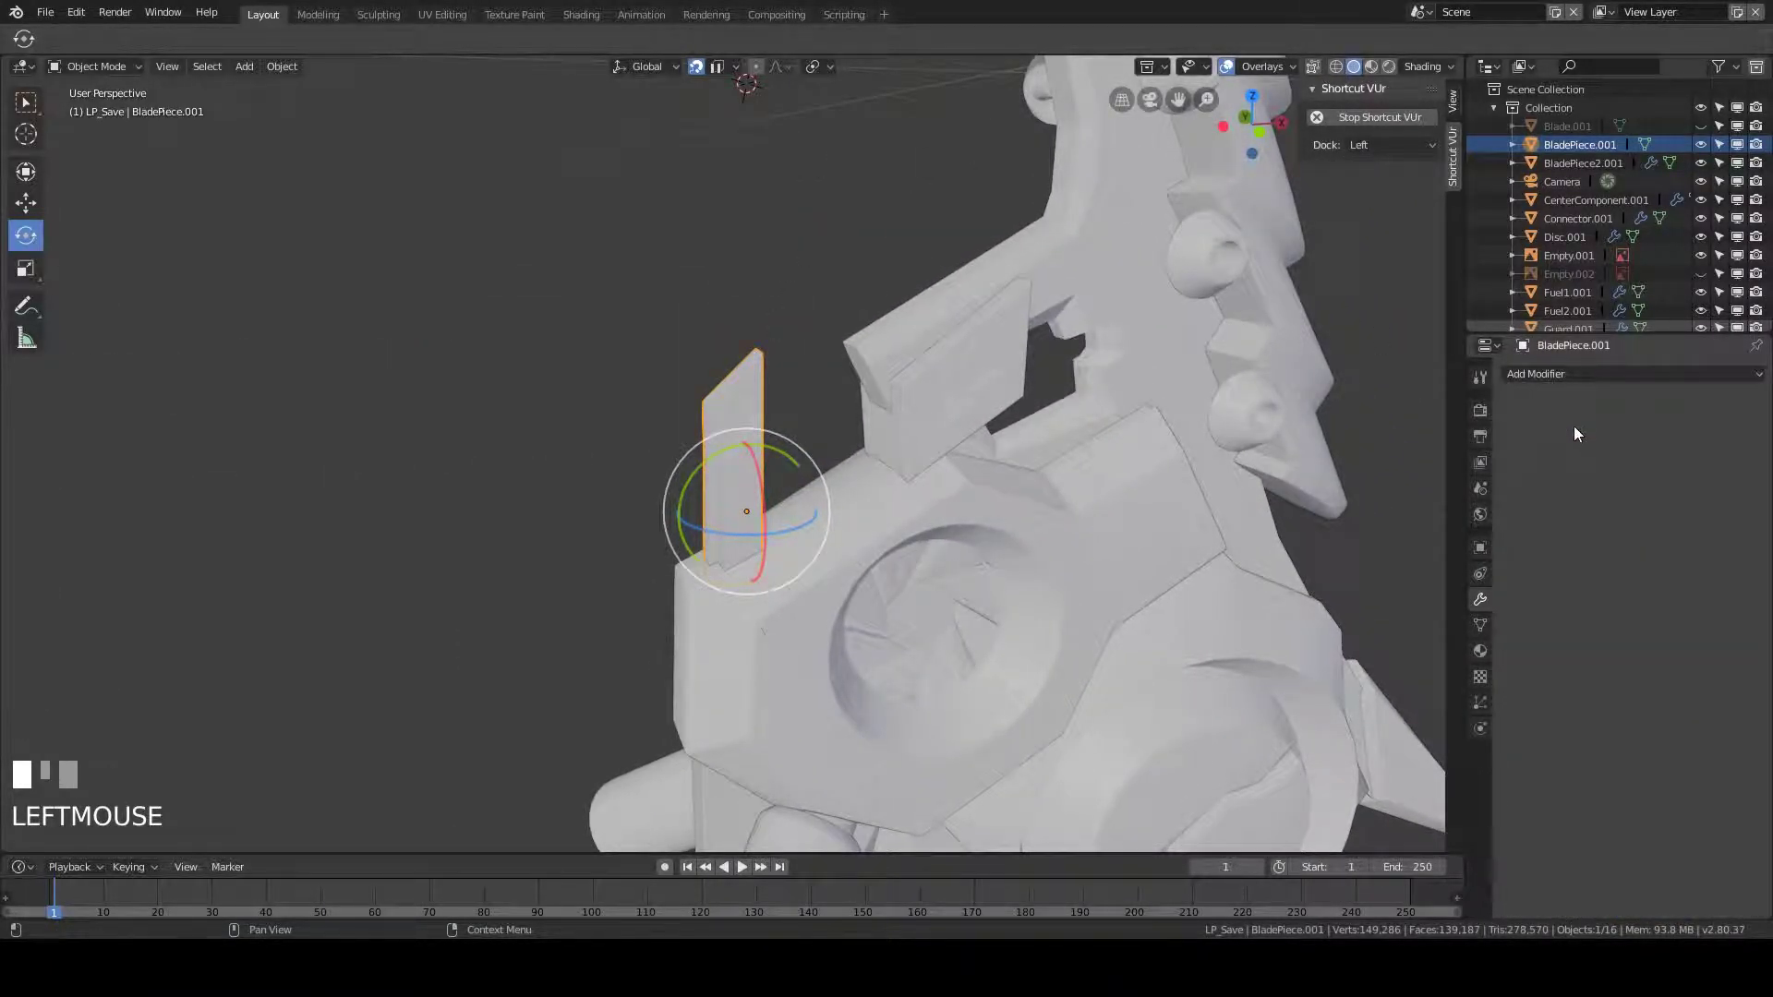
{"action": "key", "text": "h"}
- Select Connector.001 and apply its Bevel, Subdivision and Edge Split modifiers
{"action": "left_click", "coordinate": [1090, 247]}
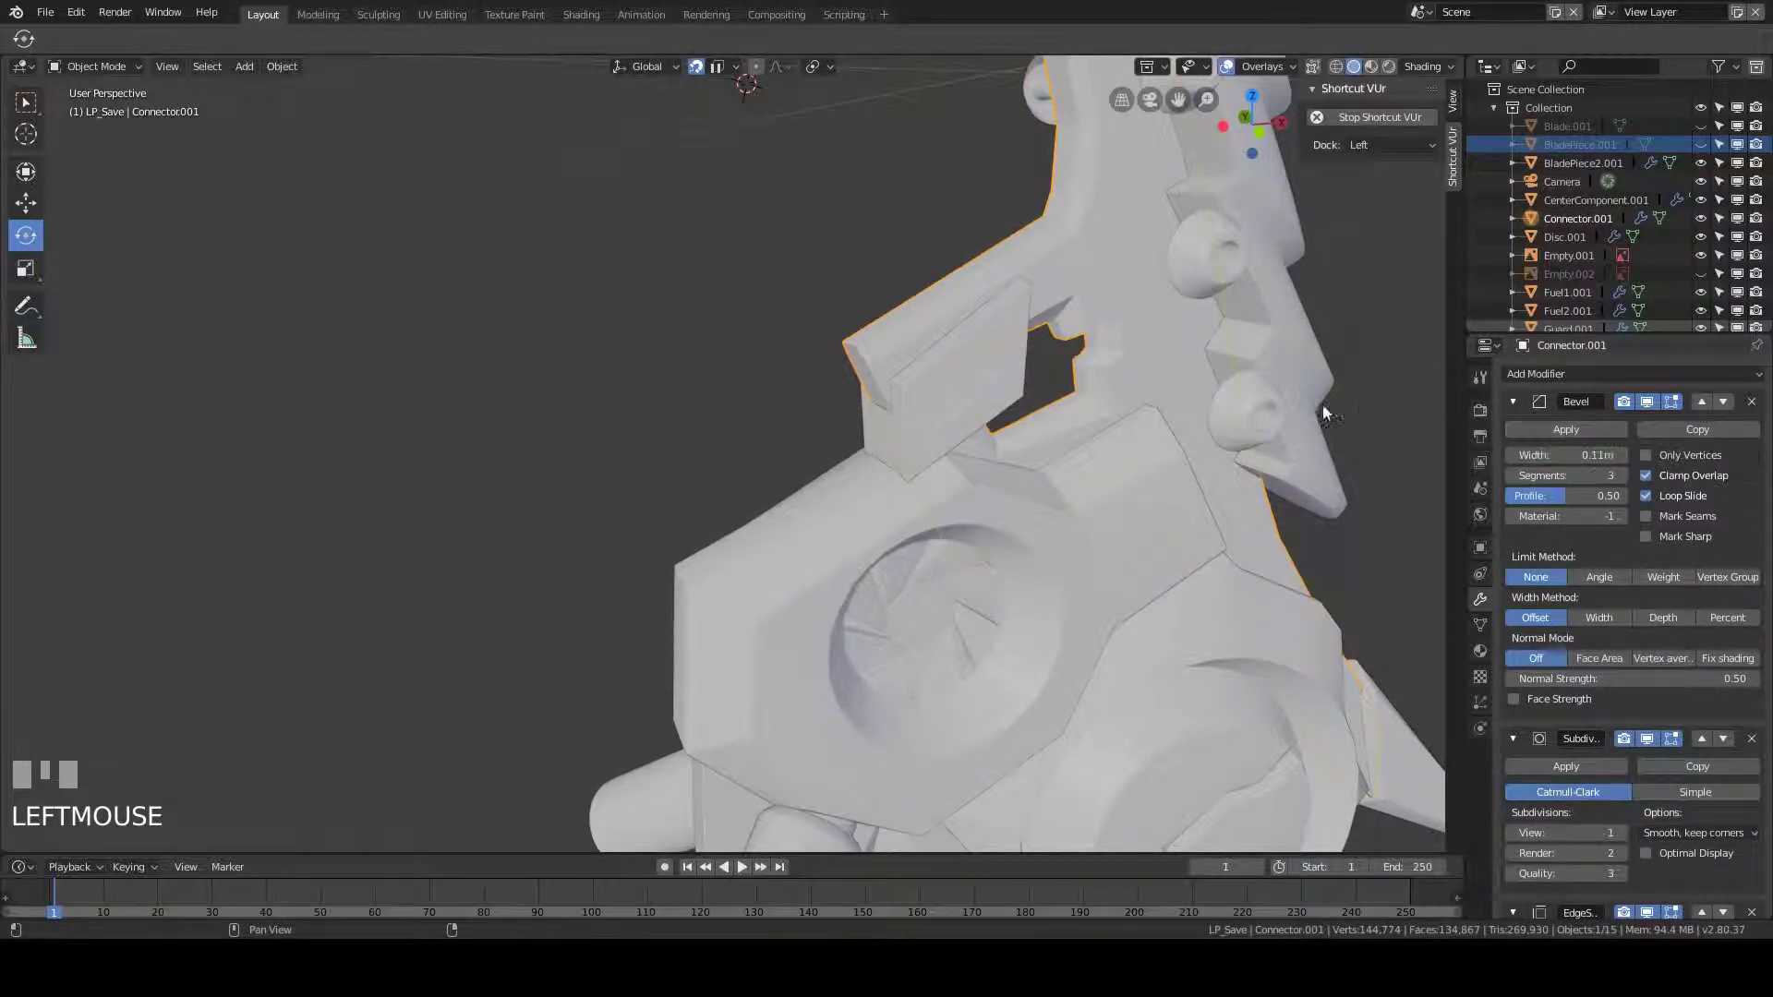
{"action": "left_click", "coordinate": [1589, 434]}
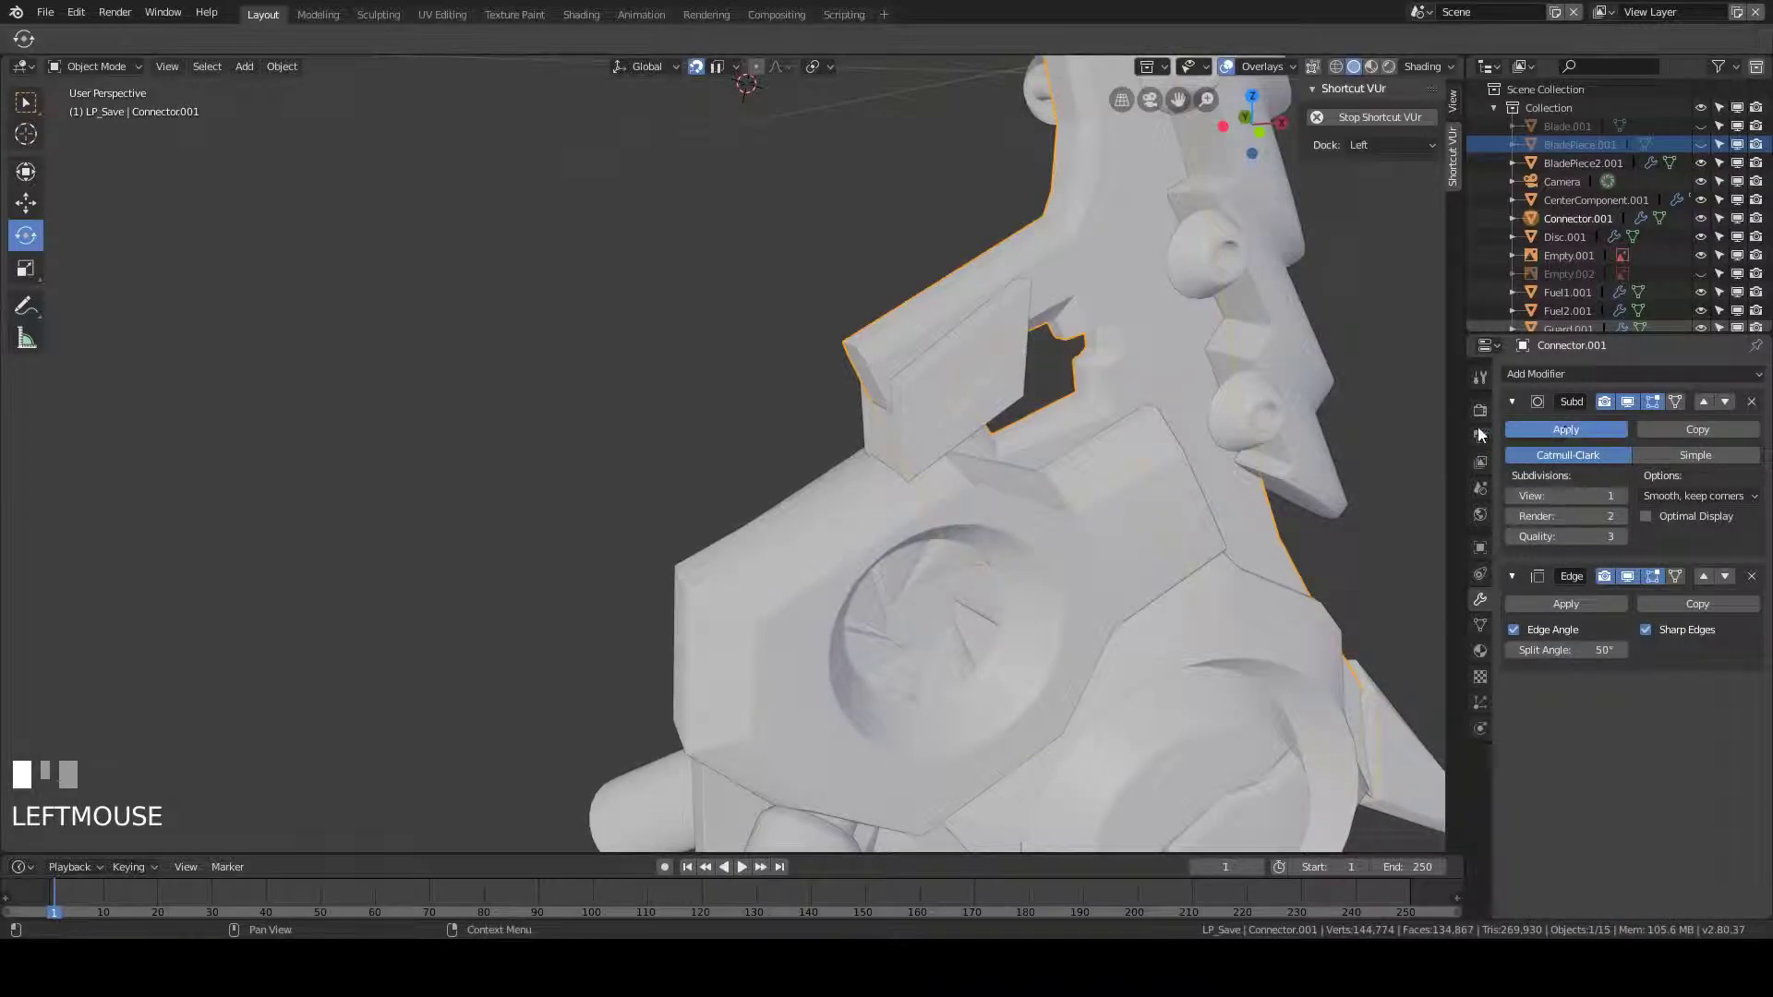
{"action": "left_click", "coordinate": [1549, 428]}
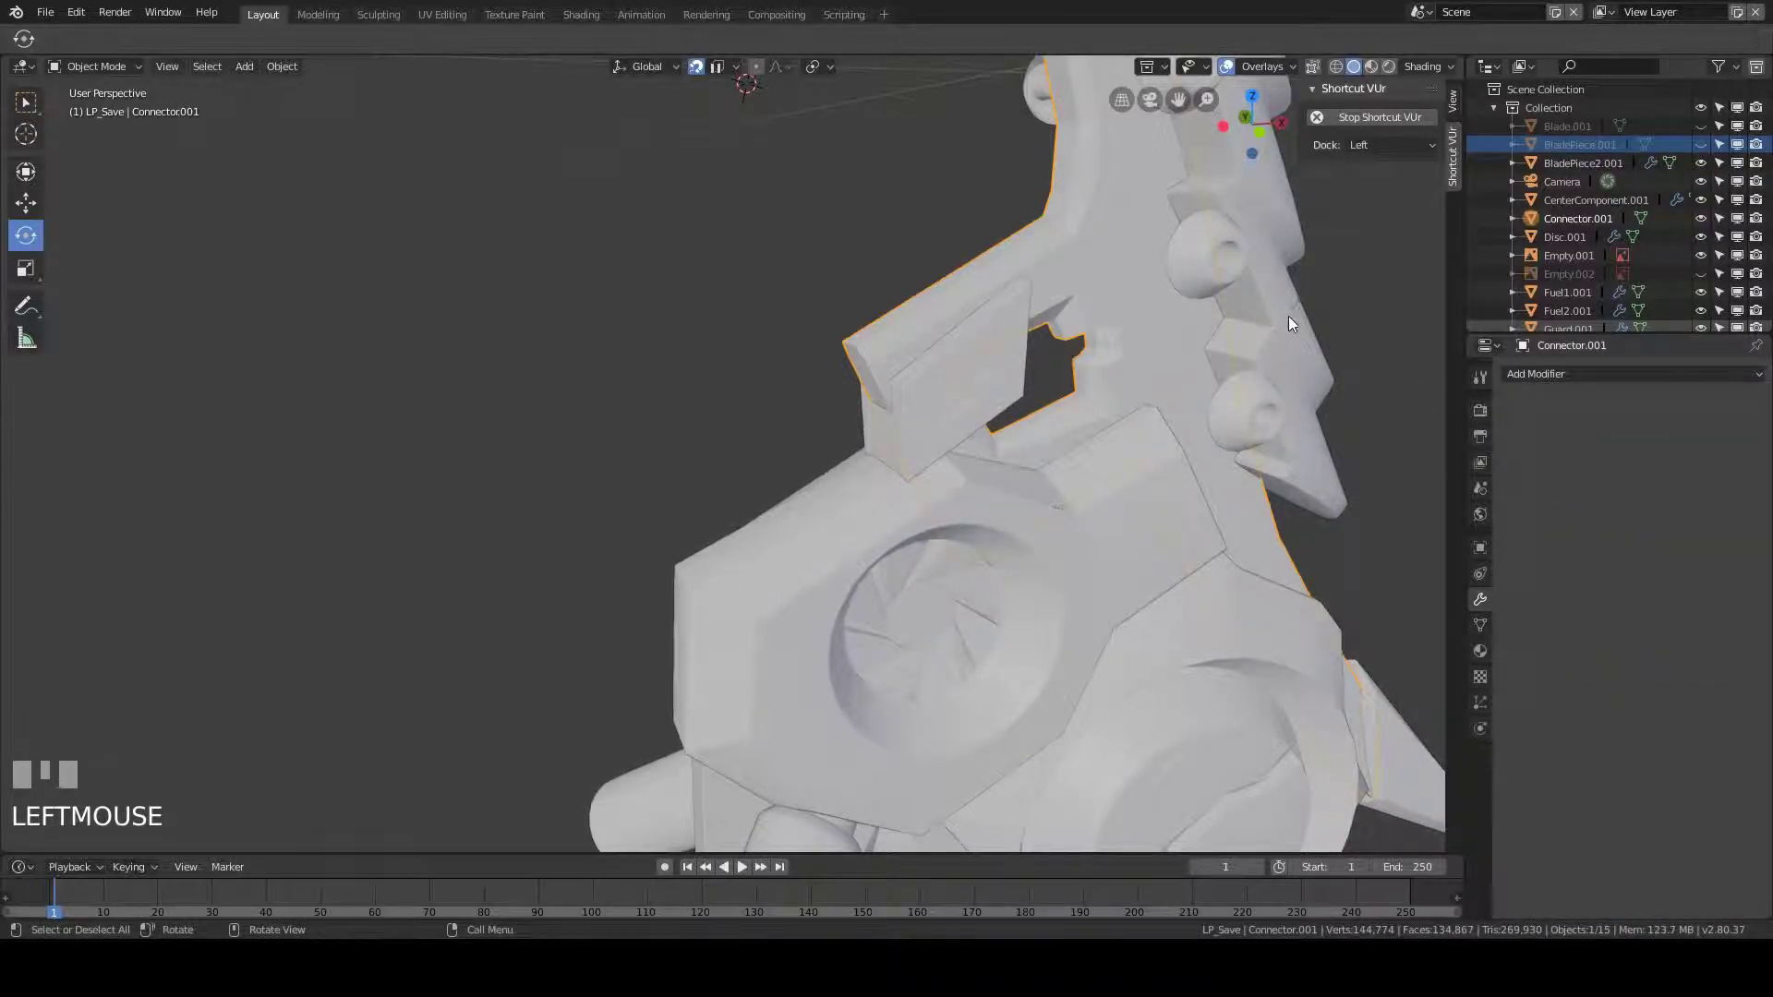
- Hide the connector, apply Guard.001's modifiers, inspect its mesh and hide it
{"action": "key", "text": "h"}
{"action": "left_click", "coordinate": [1236, 281]}
{"action": "middle_click_drag", "start_coordinate": [1238, 281], "coordinate": [991, 298], "text": "shift"}
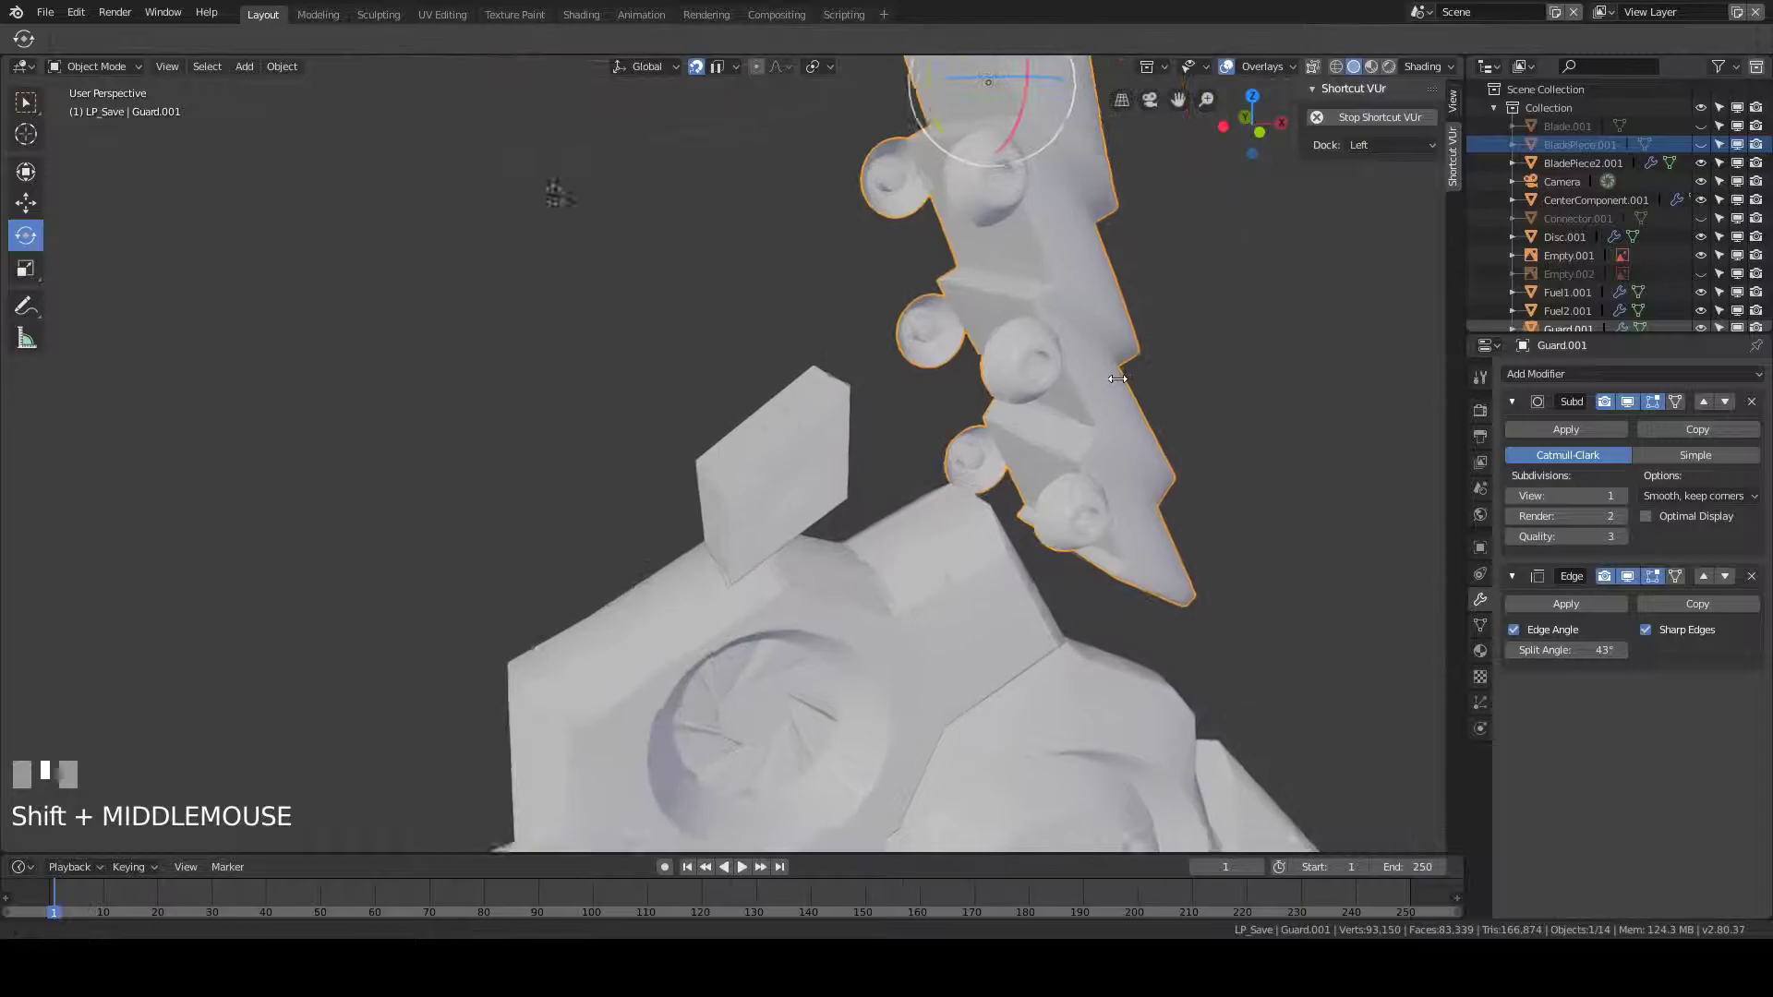
{"action": "left_click", "coordinate": [1573, 430]}
{"action": "key", "text": "Tab"}
{"action": "mouse_move", "coordinate": [1096, 269]}
{"action": "middle_mouse_down"}
{"action": "mouse_move", "coordinate": [987, 260]}
{"action": "mouse_move", "coordinate": [1042, 257]}
{"action": "mouse_move", "coordinate": [1062, 292]}
{"action": "mouse_move", "coordinate": [1094, 290]}
{"action": "mouse_move", "coordinate": [1015, 321]}
{"action": "mouse_move", "coordinate": [988, 433]}
{"action": "mouse_move", "coordinate": [777, 292]}
{"action": "mouse_move", "coordinate": [883, 273]}
{"action": "mouse_move", "coordinate": [934, 289]}
{"action": "mouse_move", "coordinate": [832, 423]}
{"action": "middle_mouse_up"}
{"action": "key", "text": "Tab"}
{"action": "scroll", "coordinate": [1002, 295], "scroll_direction": "up", "scroll_amount": 2}
{"action": "key", "text": "h"}
- Apply BladePiece2.001's modifiers, check its dense mesh, and select HeatSource.001
{"action": "left_click", "coordinate": [777, 290]}
{"action": "left_click", "coordinate": [1573, 429]}
{"action": "key", "text": "Tab"}
{"action": "scroll", "coordinate": [906, 289], "scroll_direction": "up", "scroll_amount": 3}
{"action": "scroll", "coordinate": [902, 288], "scroll_direction": "up", "scroll_amount": 2}
{"action": "scroll", "coordinate": [832, 423], "scroll_direction": "up", "scroll_amount": 1, "text": "shift"}
{"action": "scroll", "coordinate": [831, 423], "scroll_direction": "down", "scroll_amount": 2}
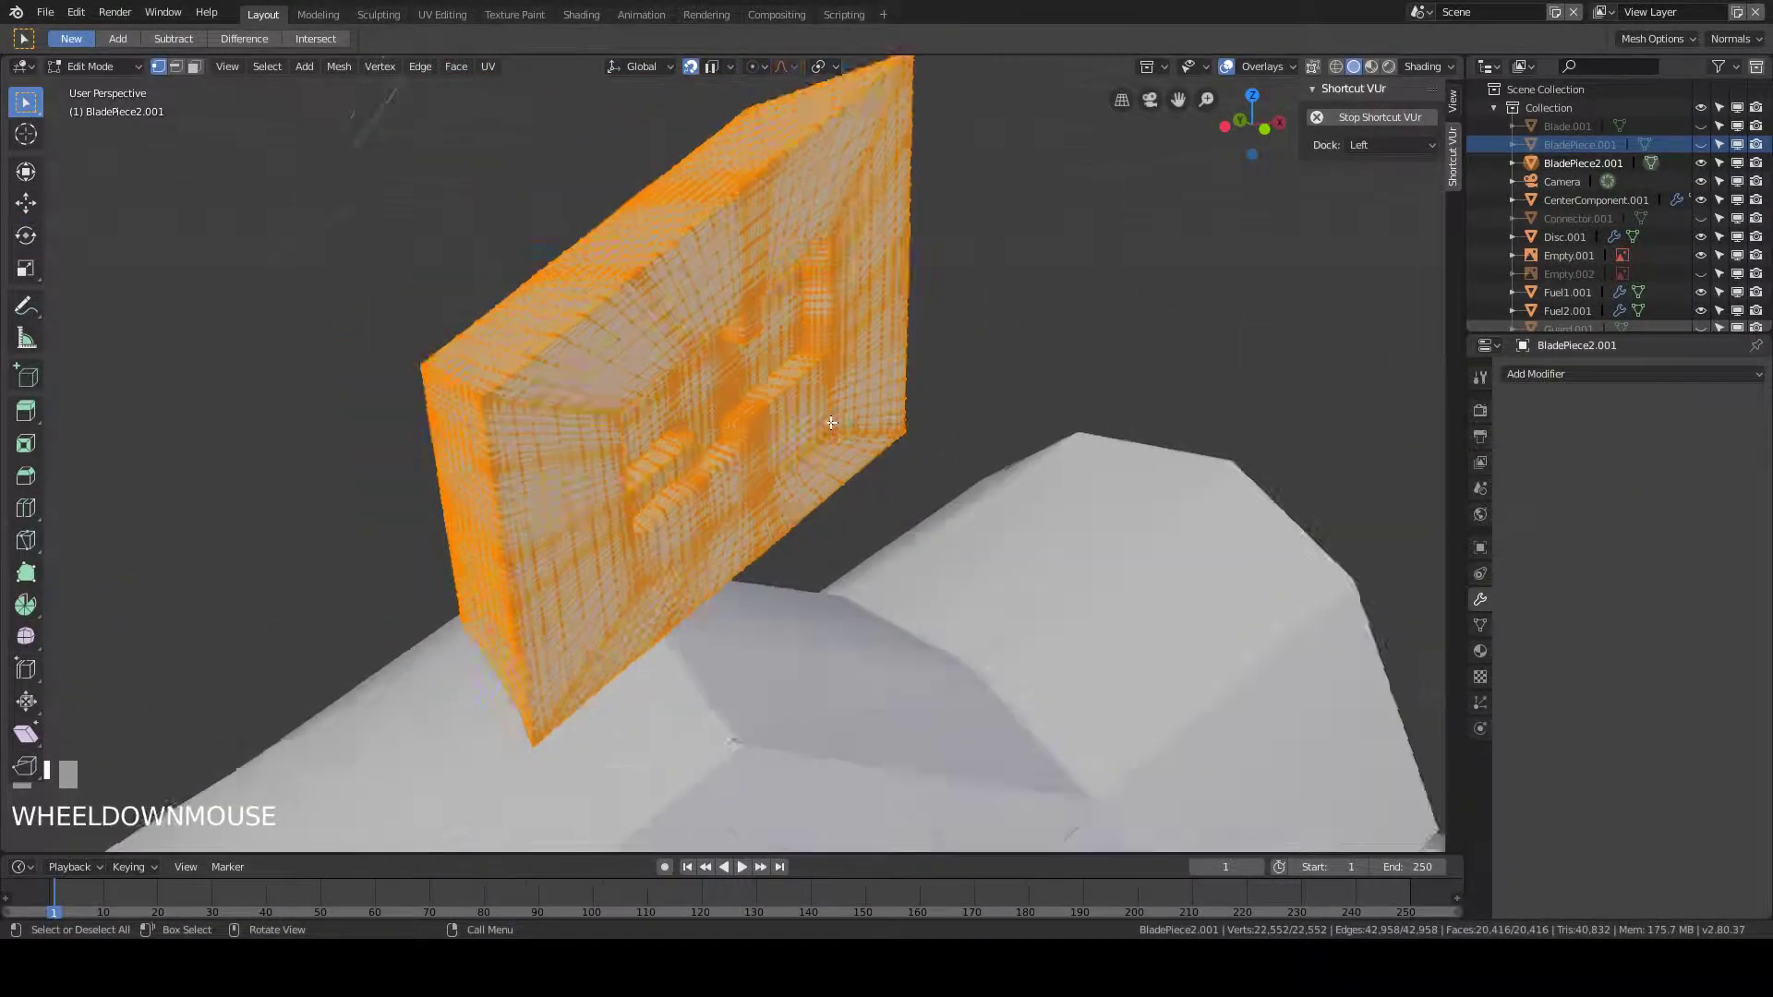
{"action": "key", "text": "Tab"}
{"action": "scroll", "coordinate": [830, 423], "scroll_direction": "down", "scroll_amount": 3}
{"action": "mouse_move", "coordinate": [868, 424]}
{"action": "middle_mouse_down", "text": "shift"}
{"action": "mouse_move", "coordinate": [862, 357]}
{"action": "mouse_move", "coordinate": [962, 286]}
{"action": "middle_mouse_up", "text": "shift"}
{"action": "left_click", "coordinate": [853, 370]}
- Set the heat source's bevel width to 0.001m
{"action": "left_click", "coordinate": [1597, 454]}
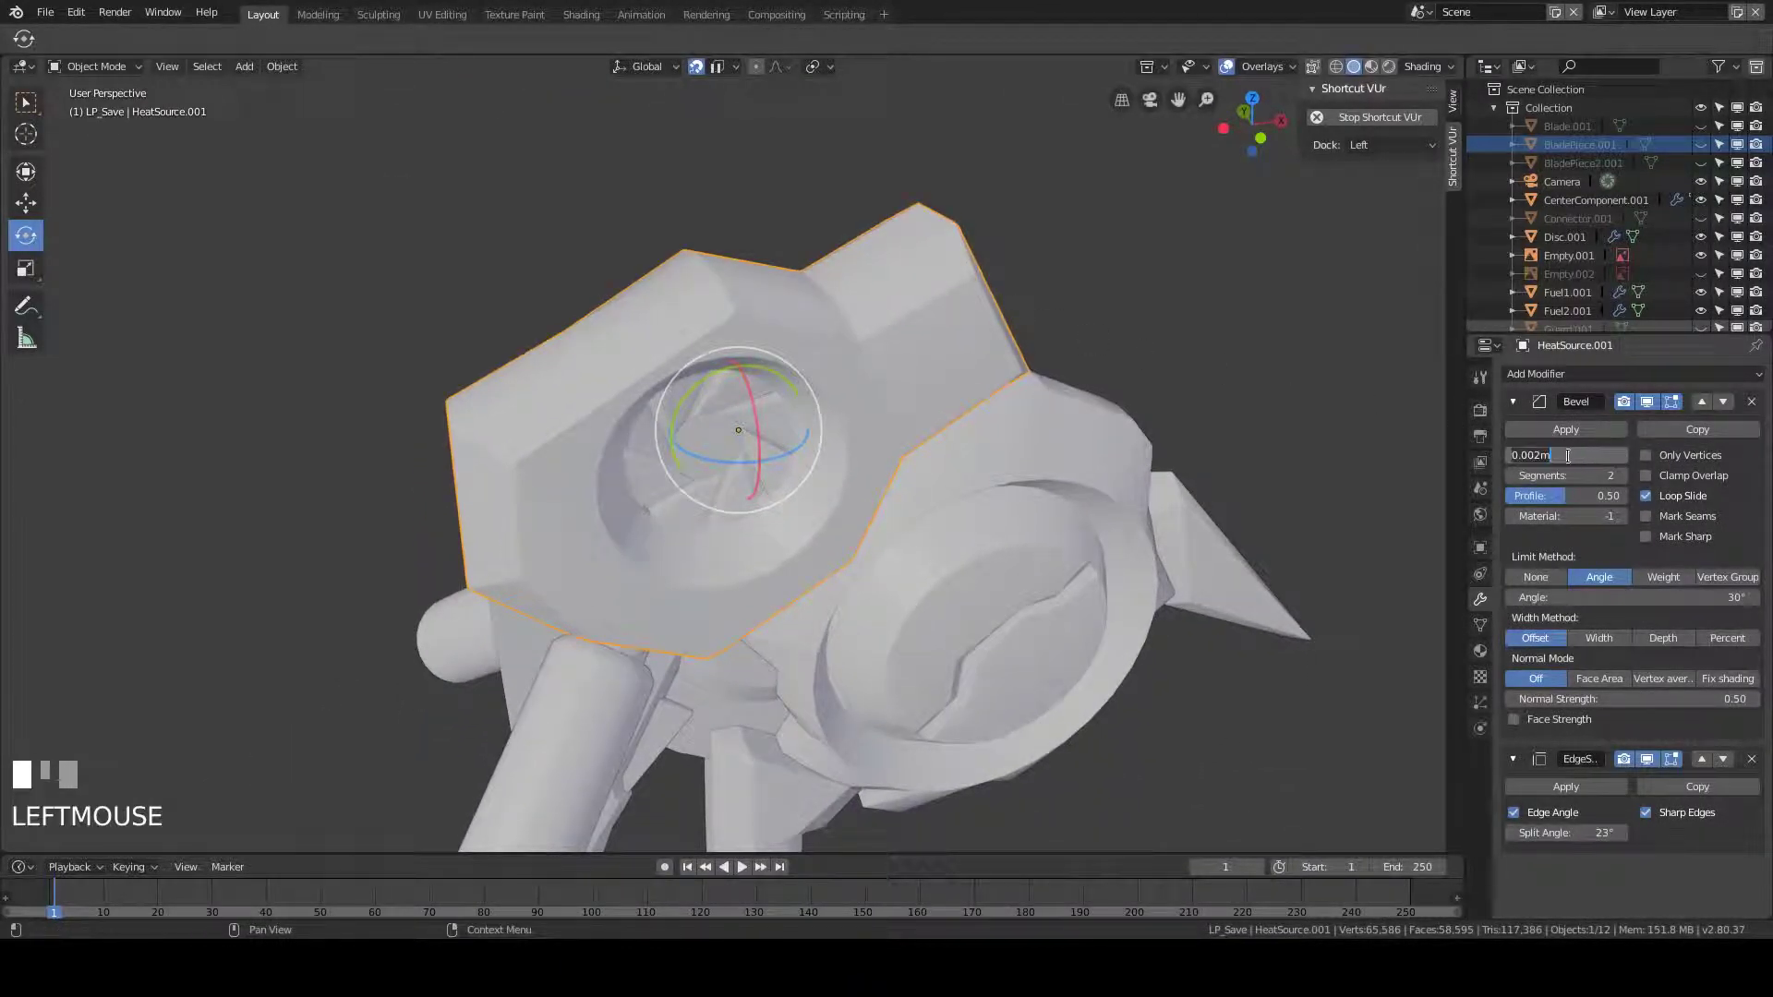
{"action": "left_click", "coordinate": [1569, 457]}
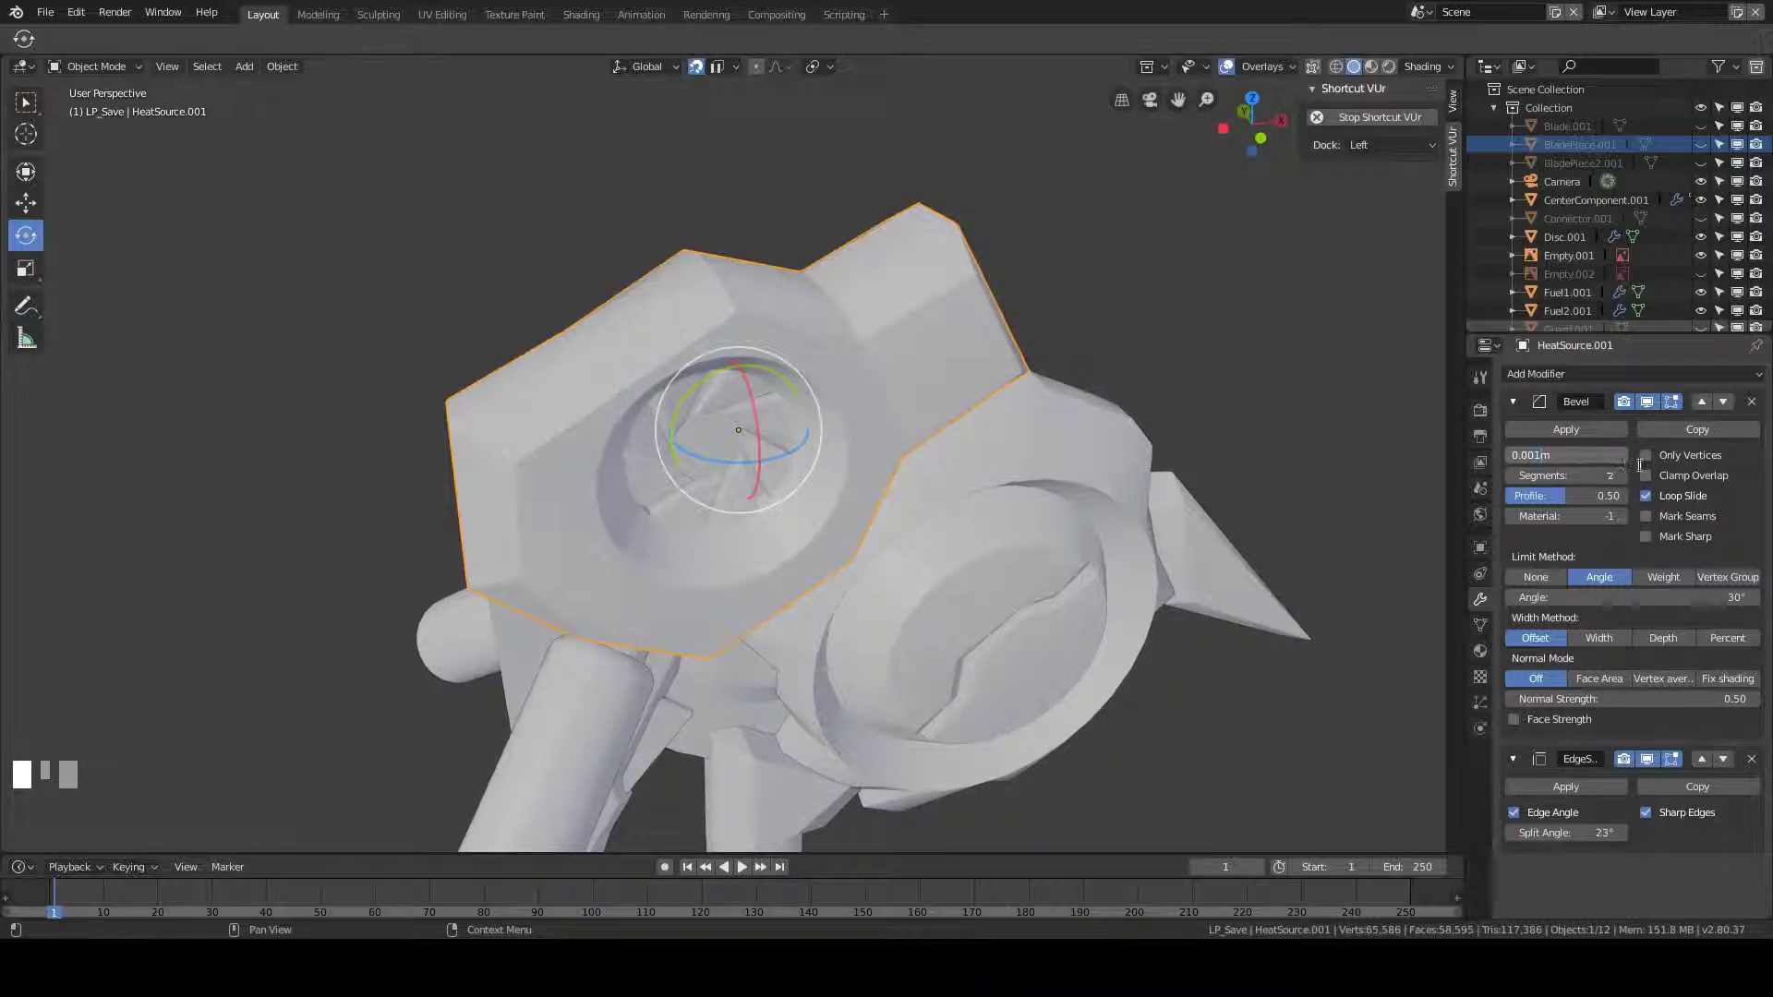
{"action": "left_click", "coordinate": [1068, 420]}
{"action": "scroll", "coordinate": [819, 337], "scroll_direction": "up", "scroll_amount": 5}
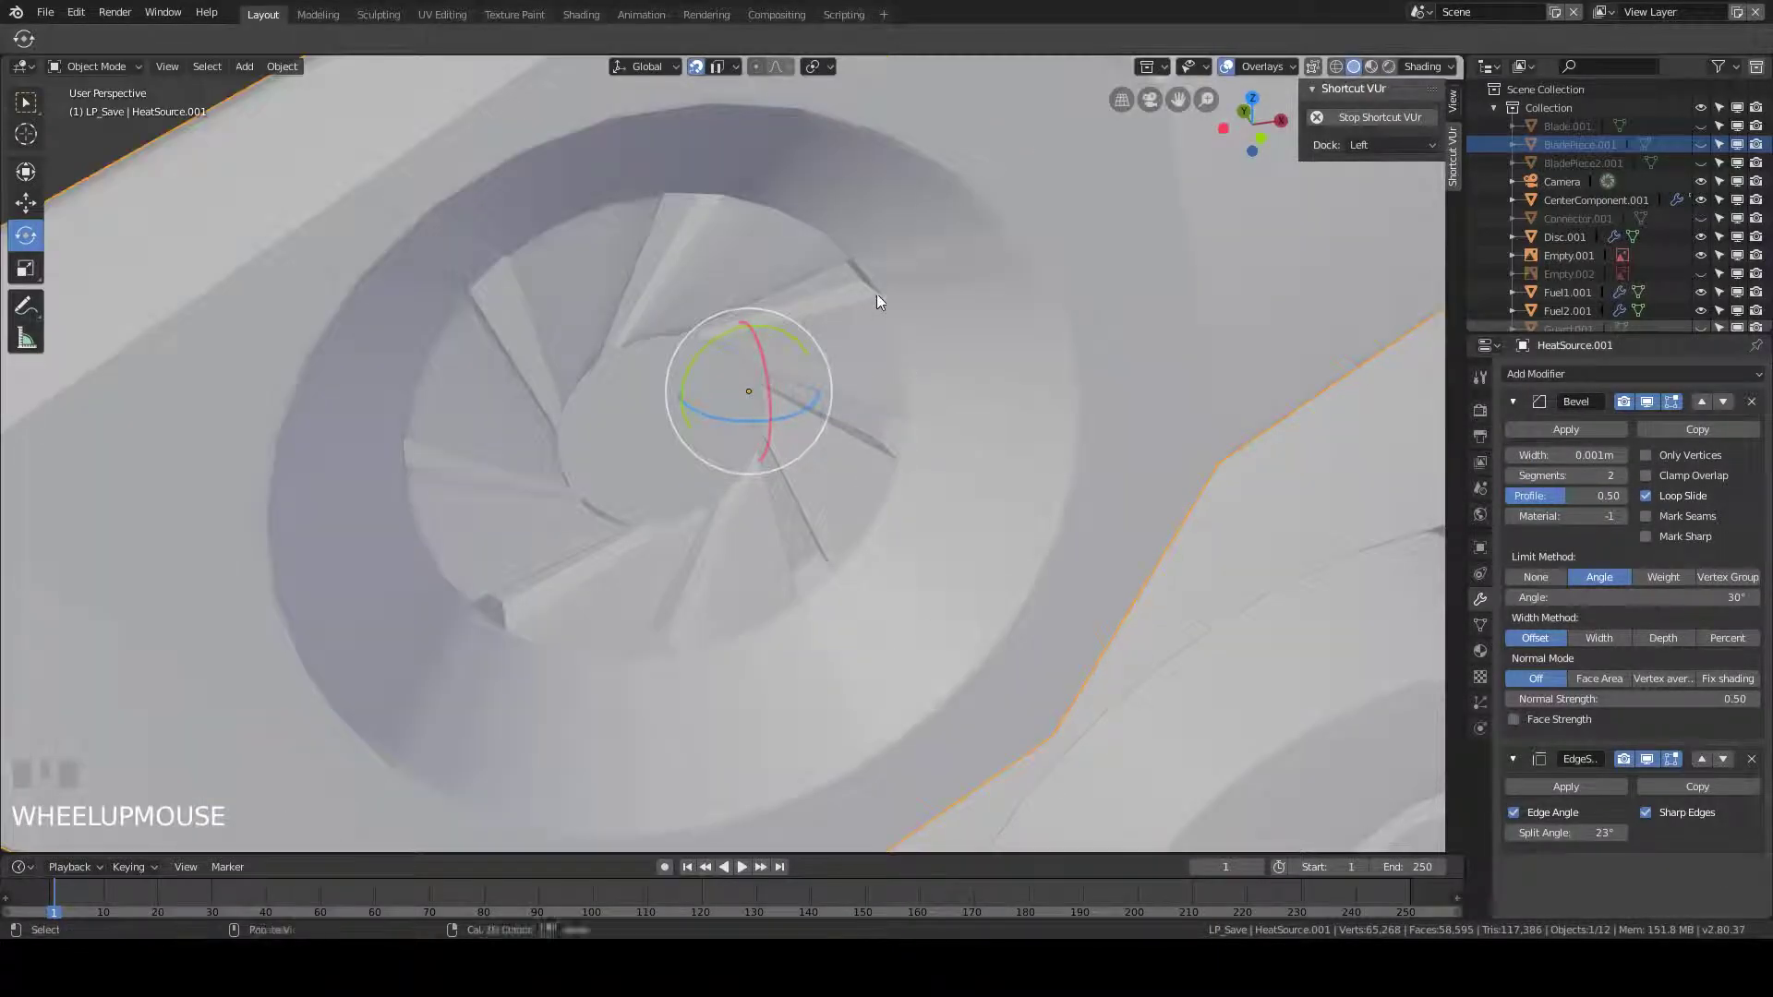
{"action": "middle_click_drag", "start_coordinate": [877, 294], "coordinate": [758, 472], "text": "shift"}
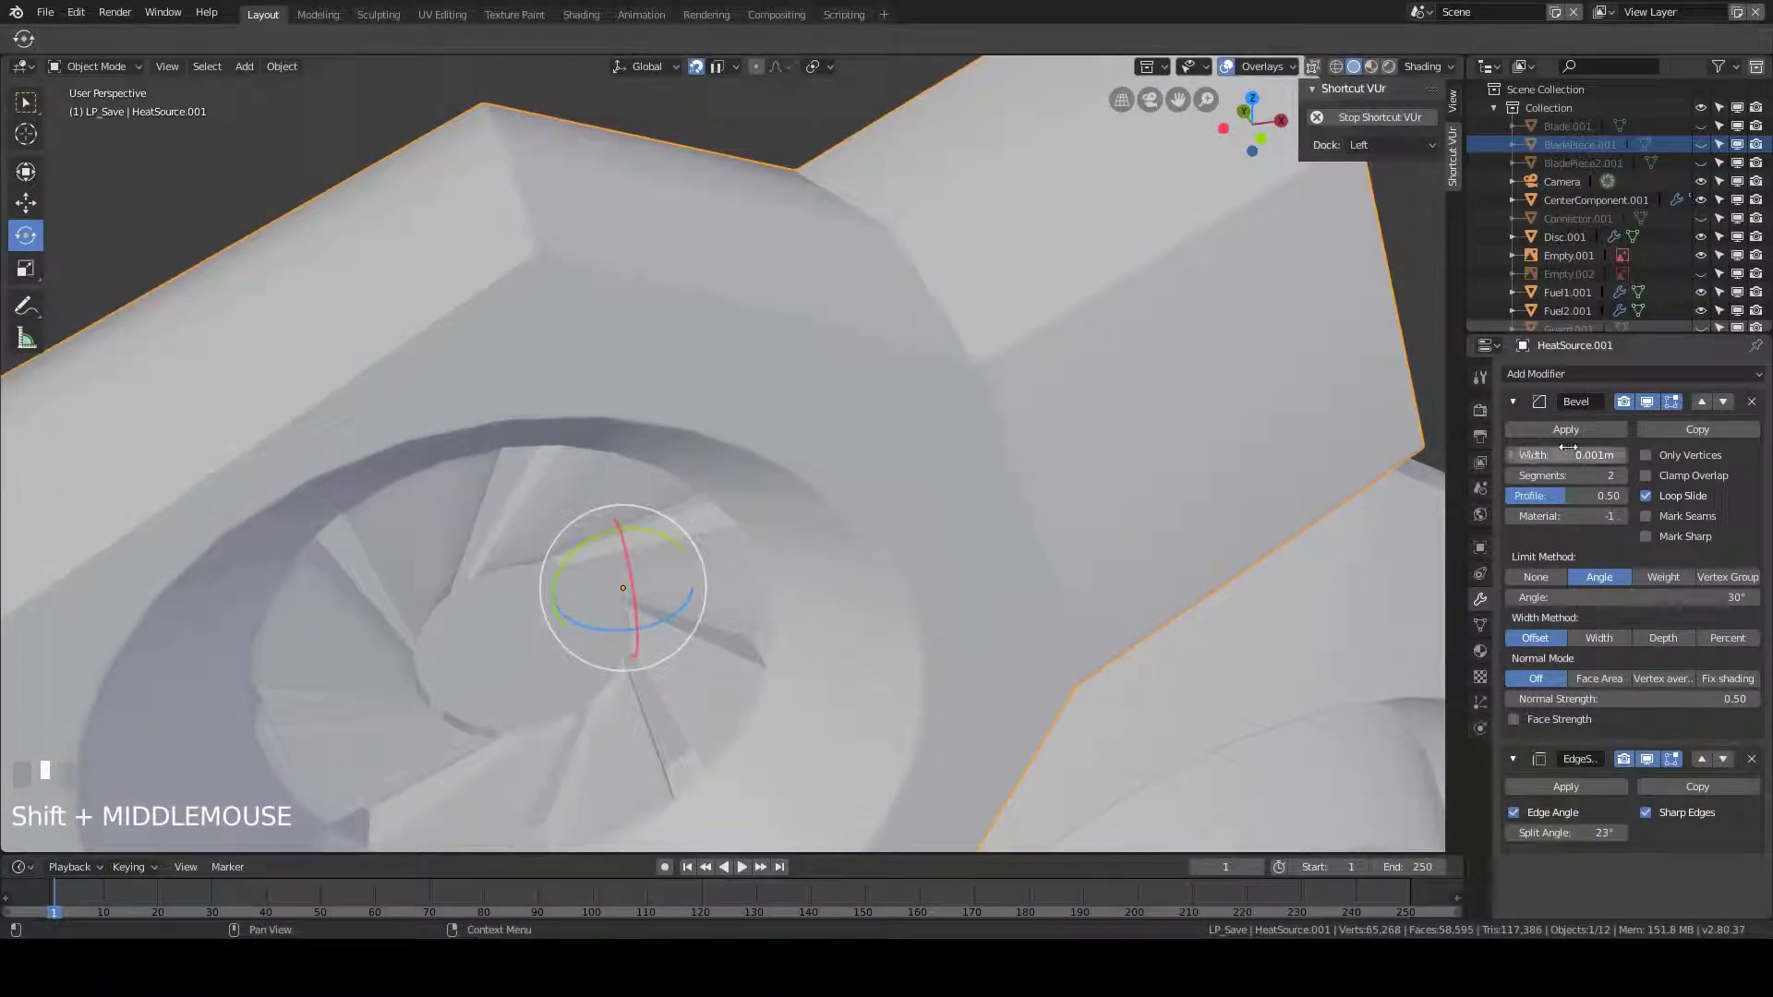
- Try bevel segments 3, 4 and 1, settle on 2, then apply the heat source's modifiers
{"action": "left_click", "coordinate": [1624, 471]}
{"action": "left_click", "coordinate": [1623, 474]}
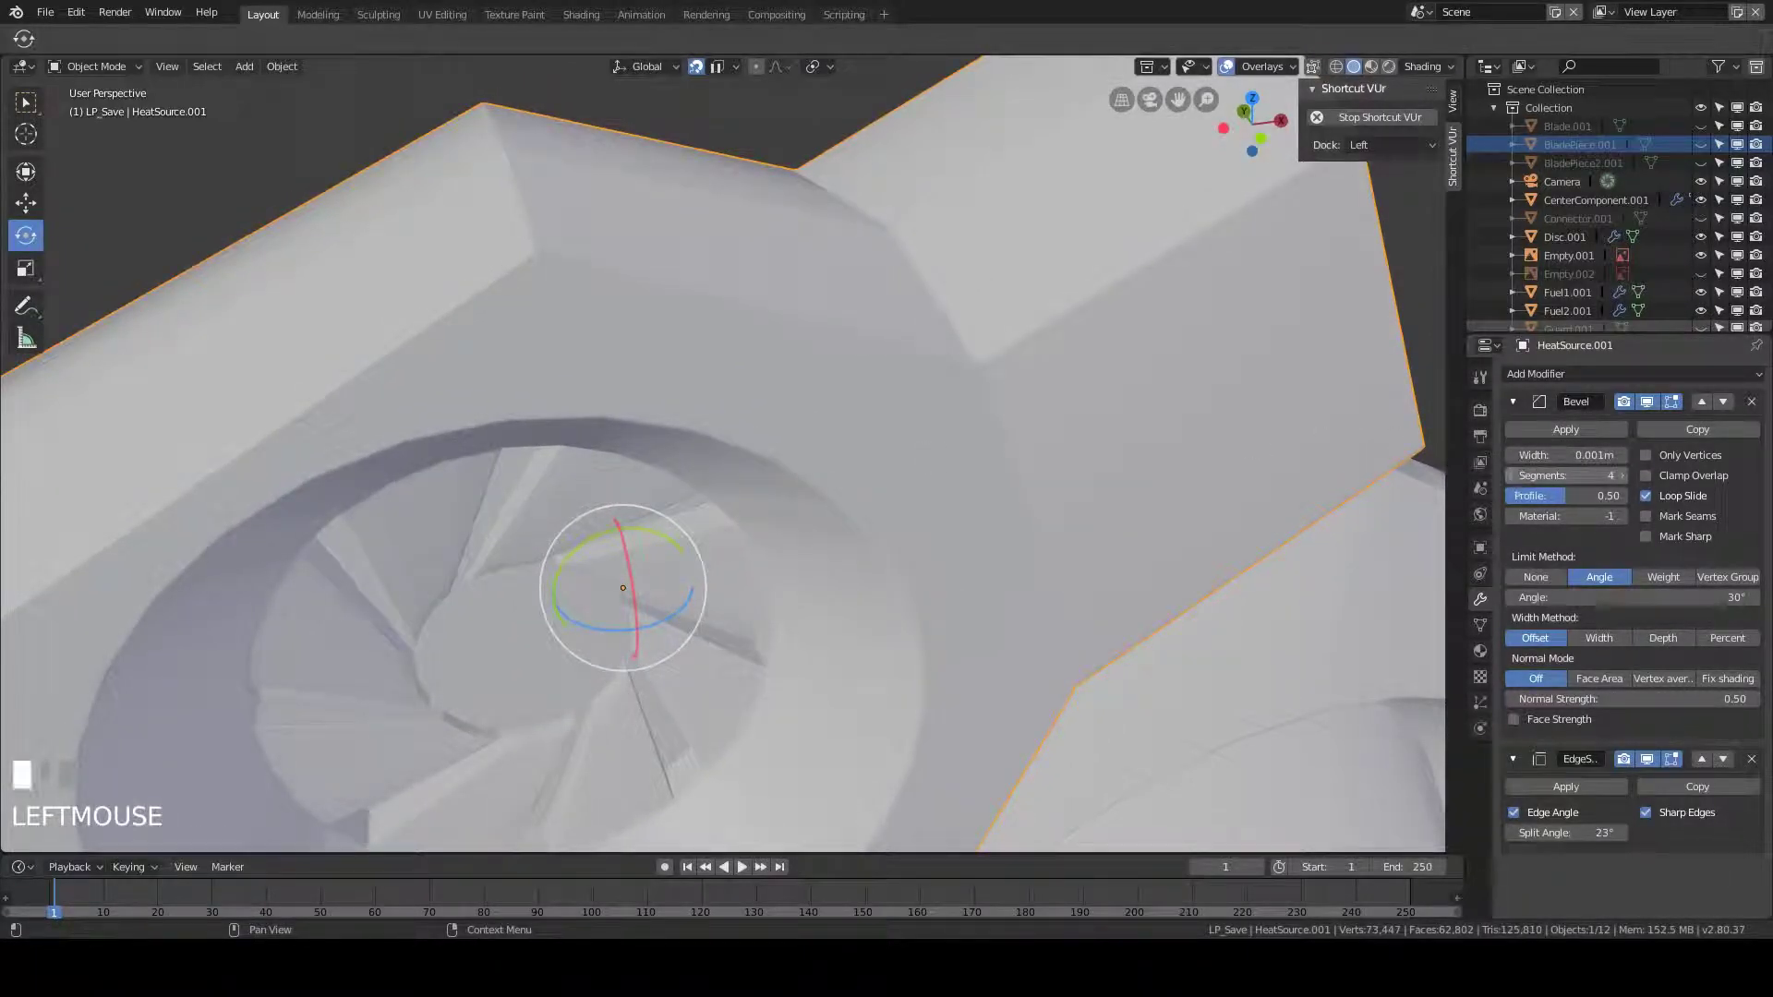
{"action": "left_click", "coordinate": [1508, 476]}
{"action": "left_click", "coordinate": [1509, 474]}
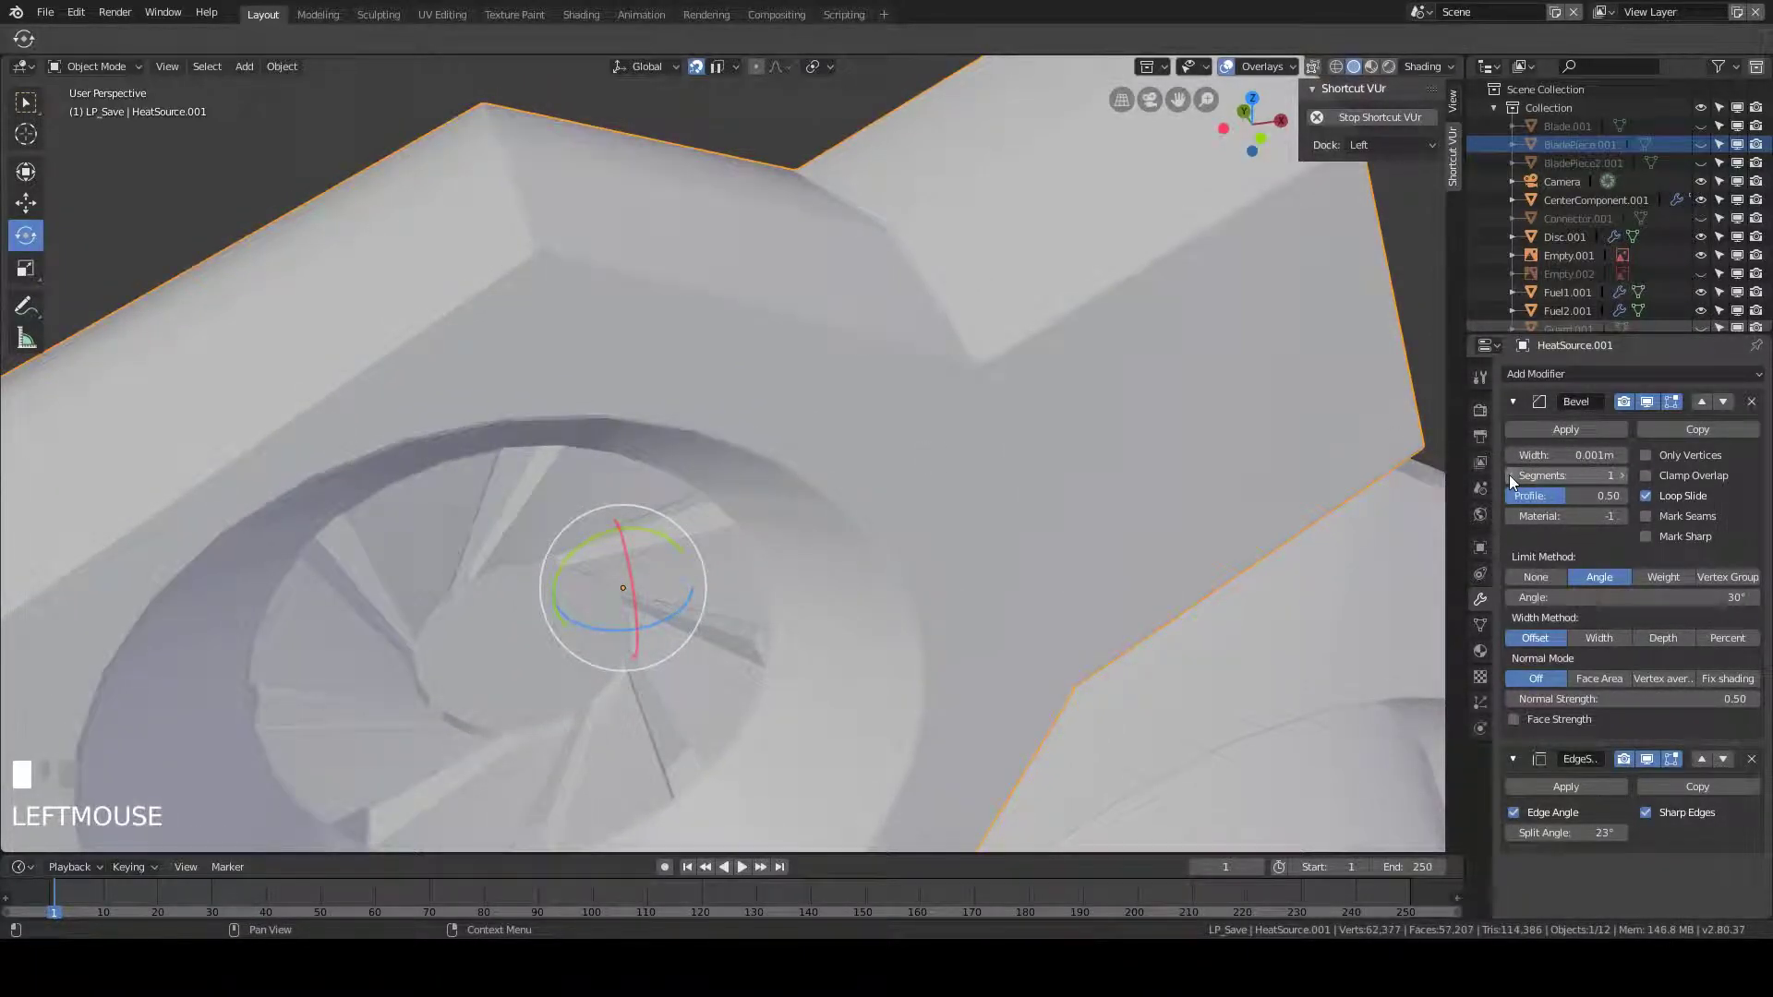
{"action": "left_click", "coordinate": [1624, 474]}
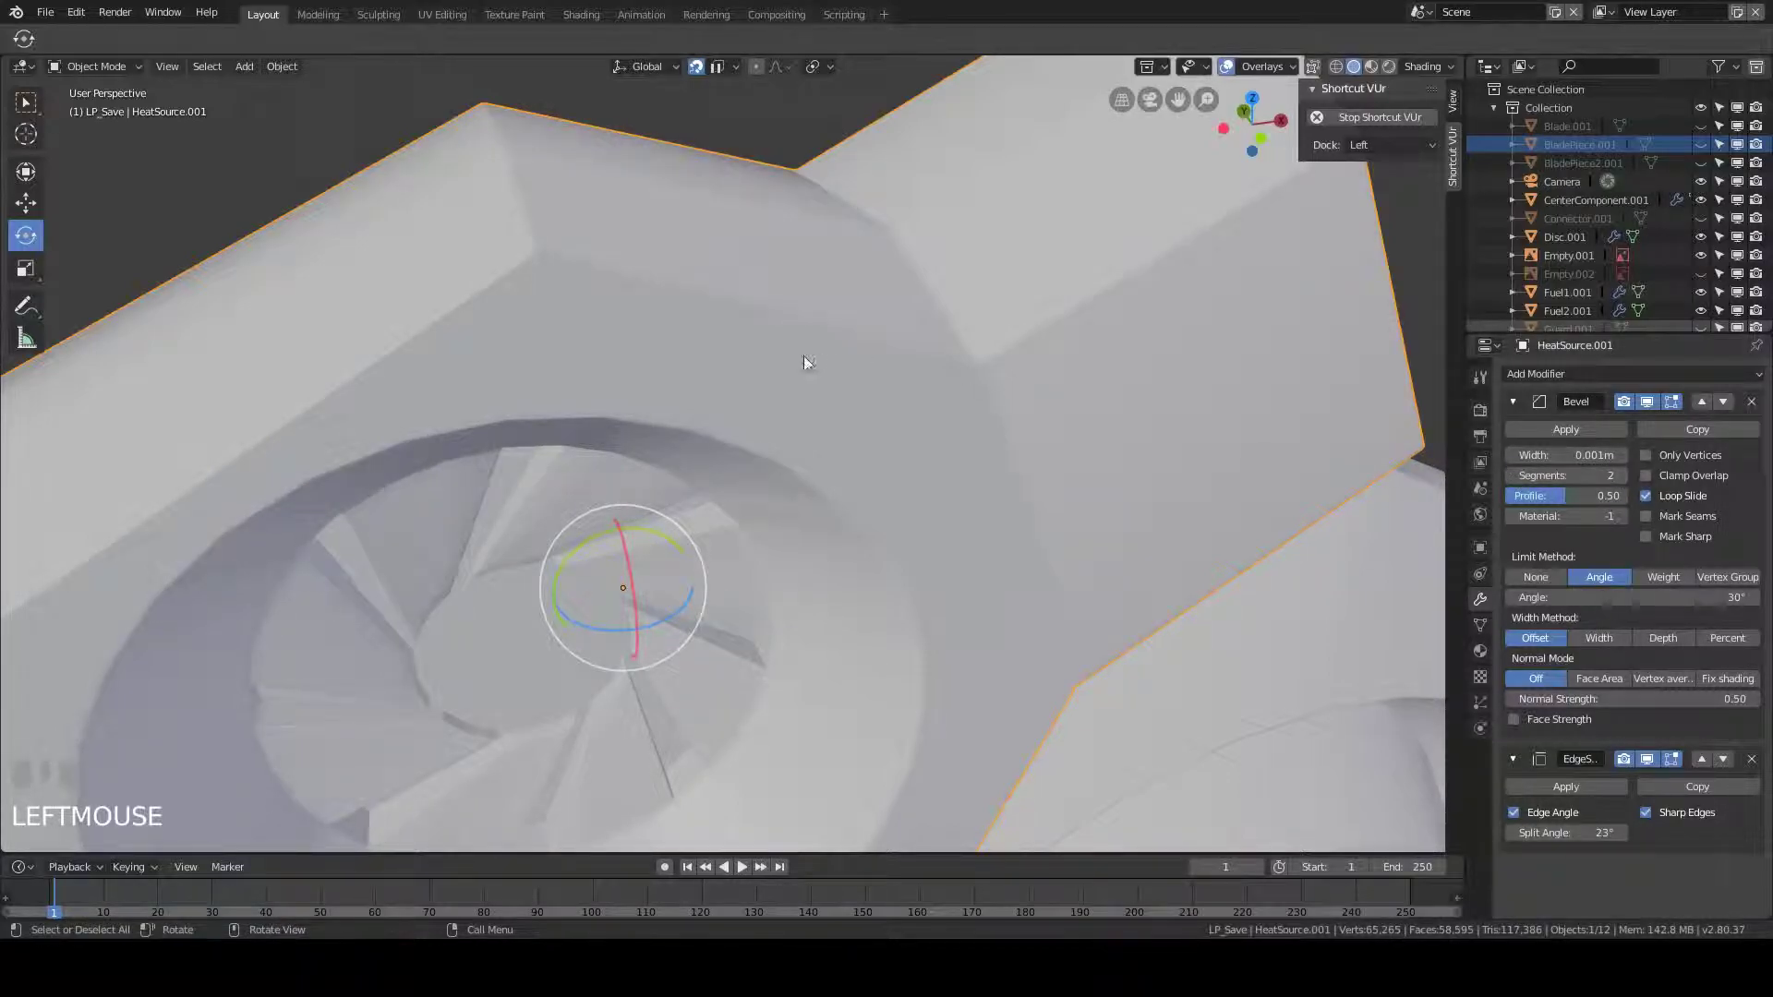
{"action": "mouse_move", "coordinate": [804, 356]}
{"action": "middle_mouse_down"}
{"action": "mouse_move", "coordinate": [819, 401]}
{"action": "mouse_move", "coordinate": [808, 355]}
{"action": "mouse_move", "coordinate": [902, 305]}
{"action": "mouse_move", "coordinate": [850, 368]}
{"action": "mouse_move", "coordinate": [867, 453]}
{"action": "mouse_move", "coordinate": [894, 270]}
{"action": "middle_mouse_up"}
{"action": "scroll", "coordinate": [797, 372], "scroll_direction": "down", "scroll_amount": 2}
{"action": "left_click", "coordinate": [1578, 429]}
{"action": "left_click", "coordinate": [1576, 428]}
{"action": "key", "text": "Tab"}
{"action": "key", "text": "Tab"}
{"action": "scroll", "coordinate": [850, 361], "scroll_direction": "down", "scroll_amount": 3}
- Apply the center component's Bevel and Edge Split modifiers, check it, and hide it
{"action": "left_click", "coordinate": [896, 274]}
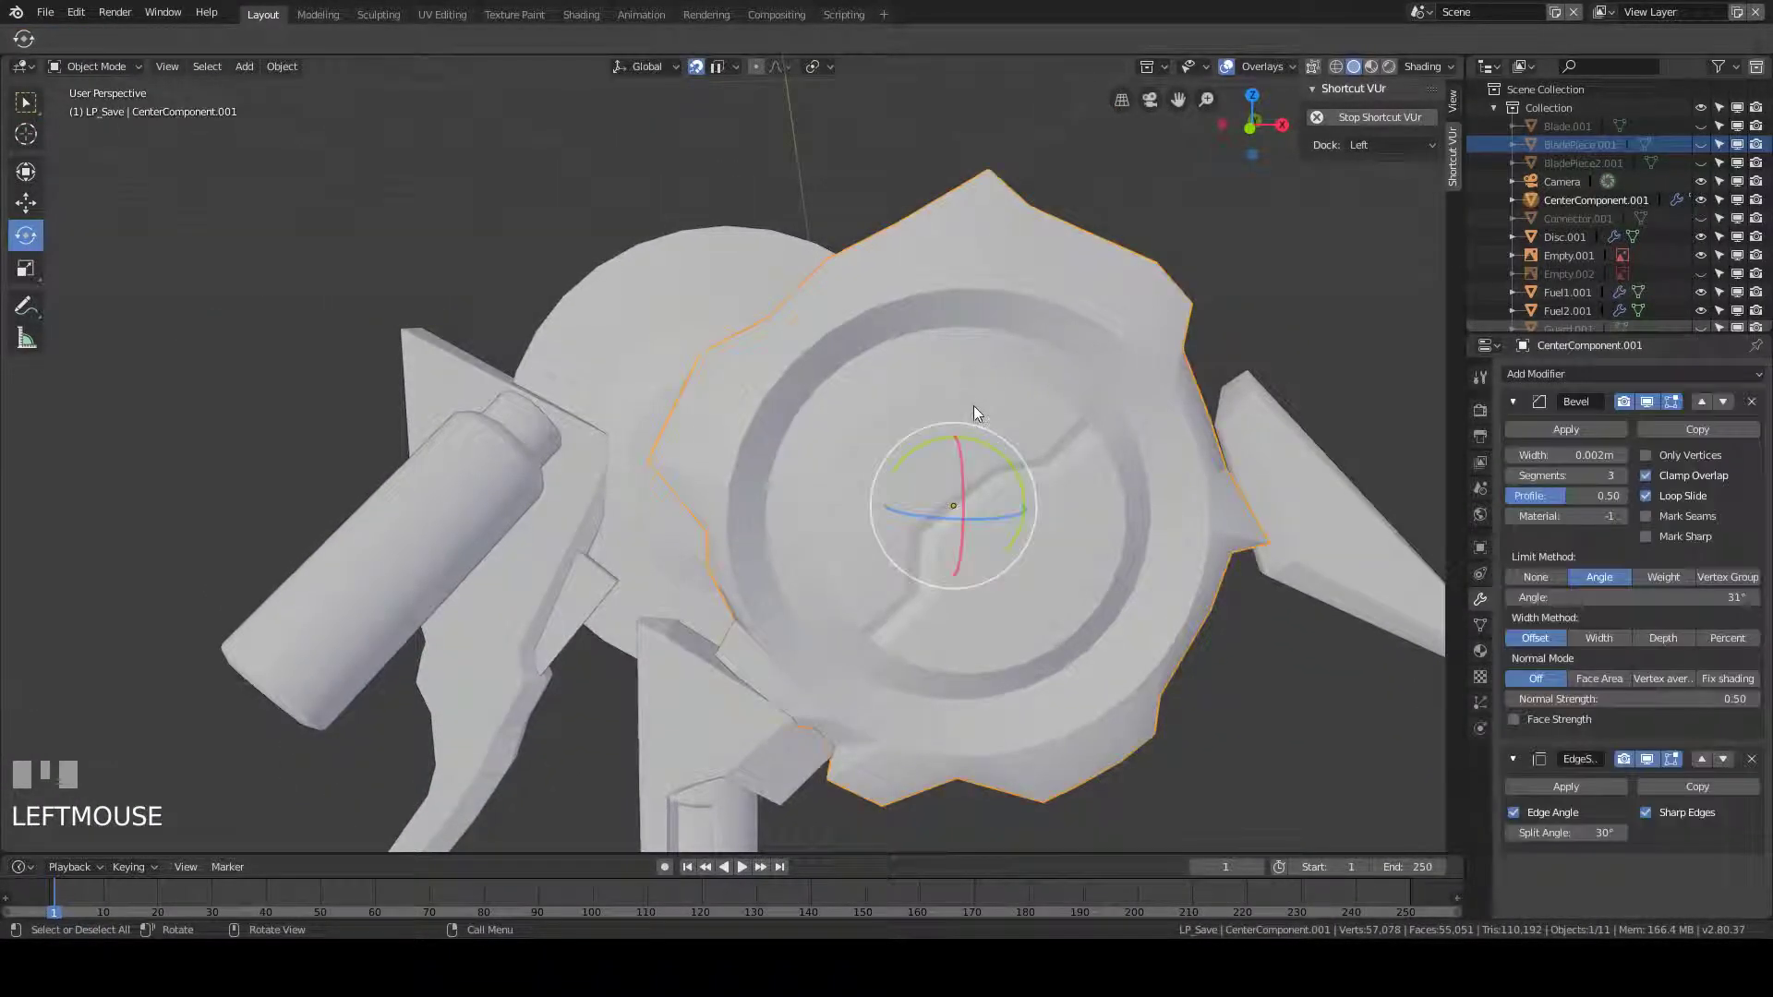
{"action": "left_click", "coordinate": [1574, 428]}
{"action": "key", "text": "Tab"}
{"action": "key", "text": "Tab"}
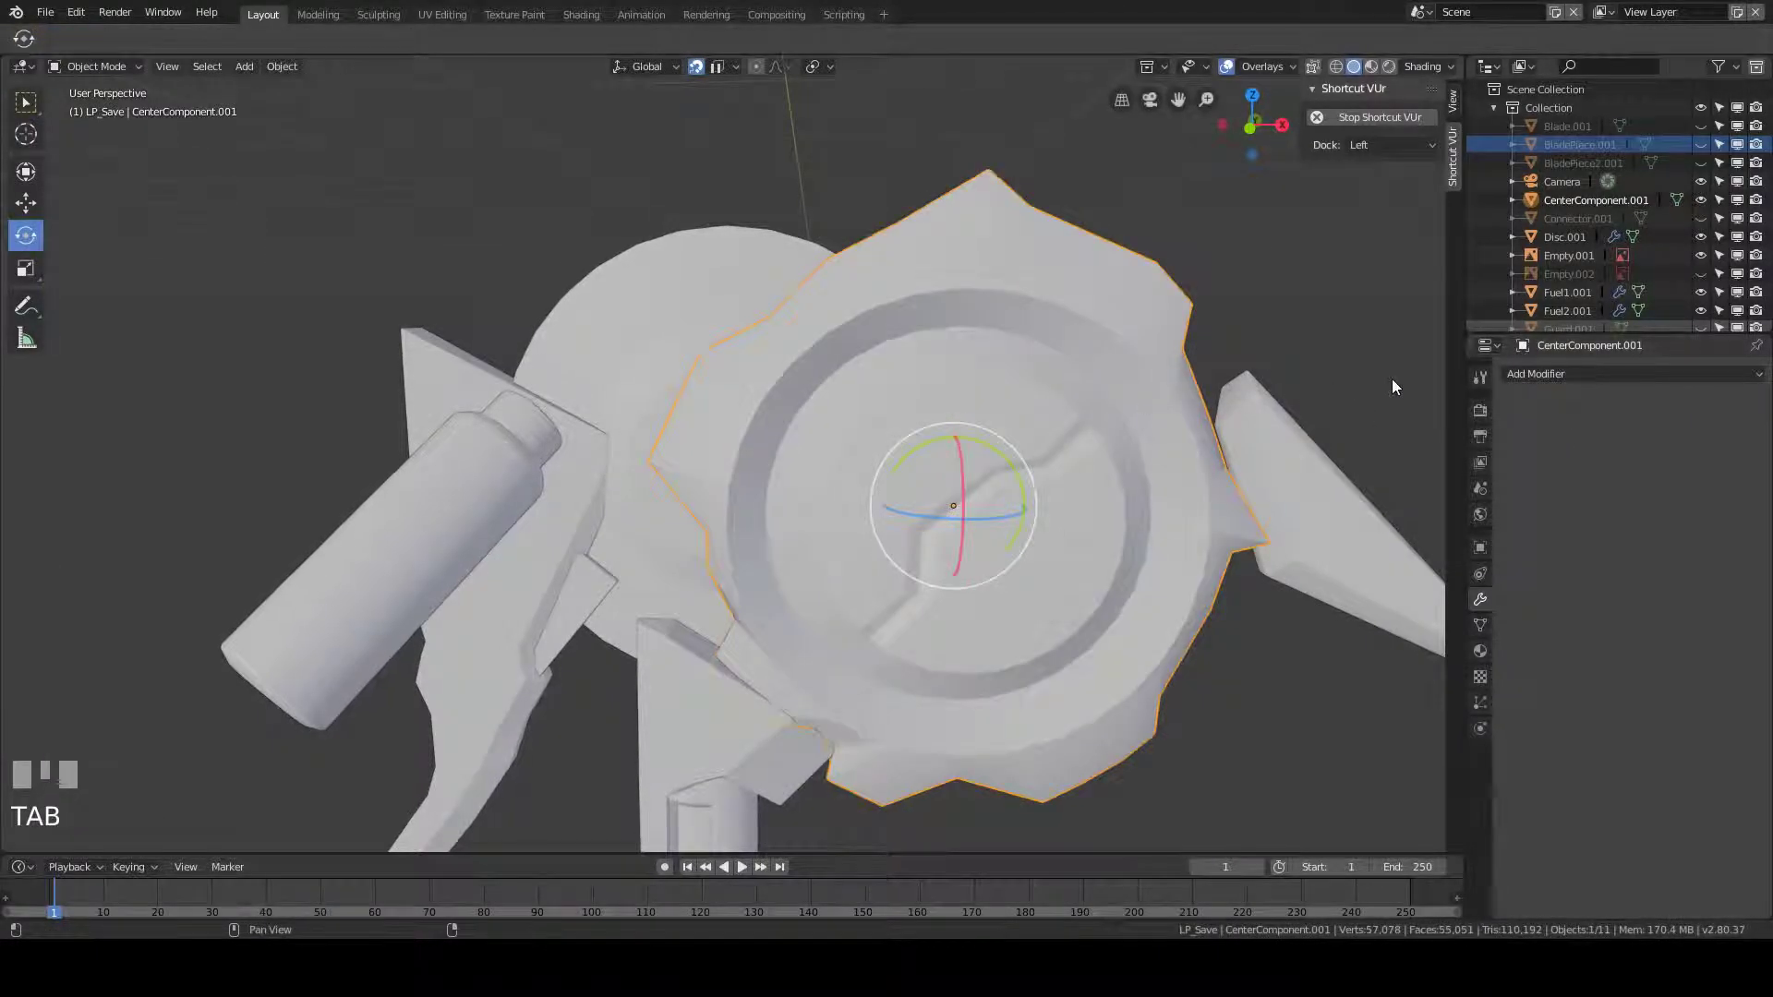
{"action": "key", "text": "h"}
- Apply the guard piece's modifiers and hide it
{"action": "left_click", "coordinate": [1289, 441]}
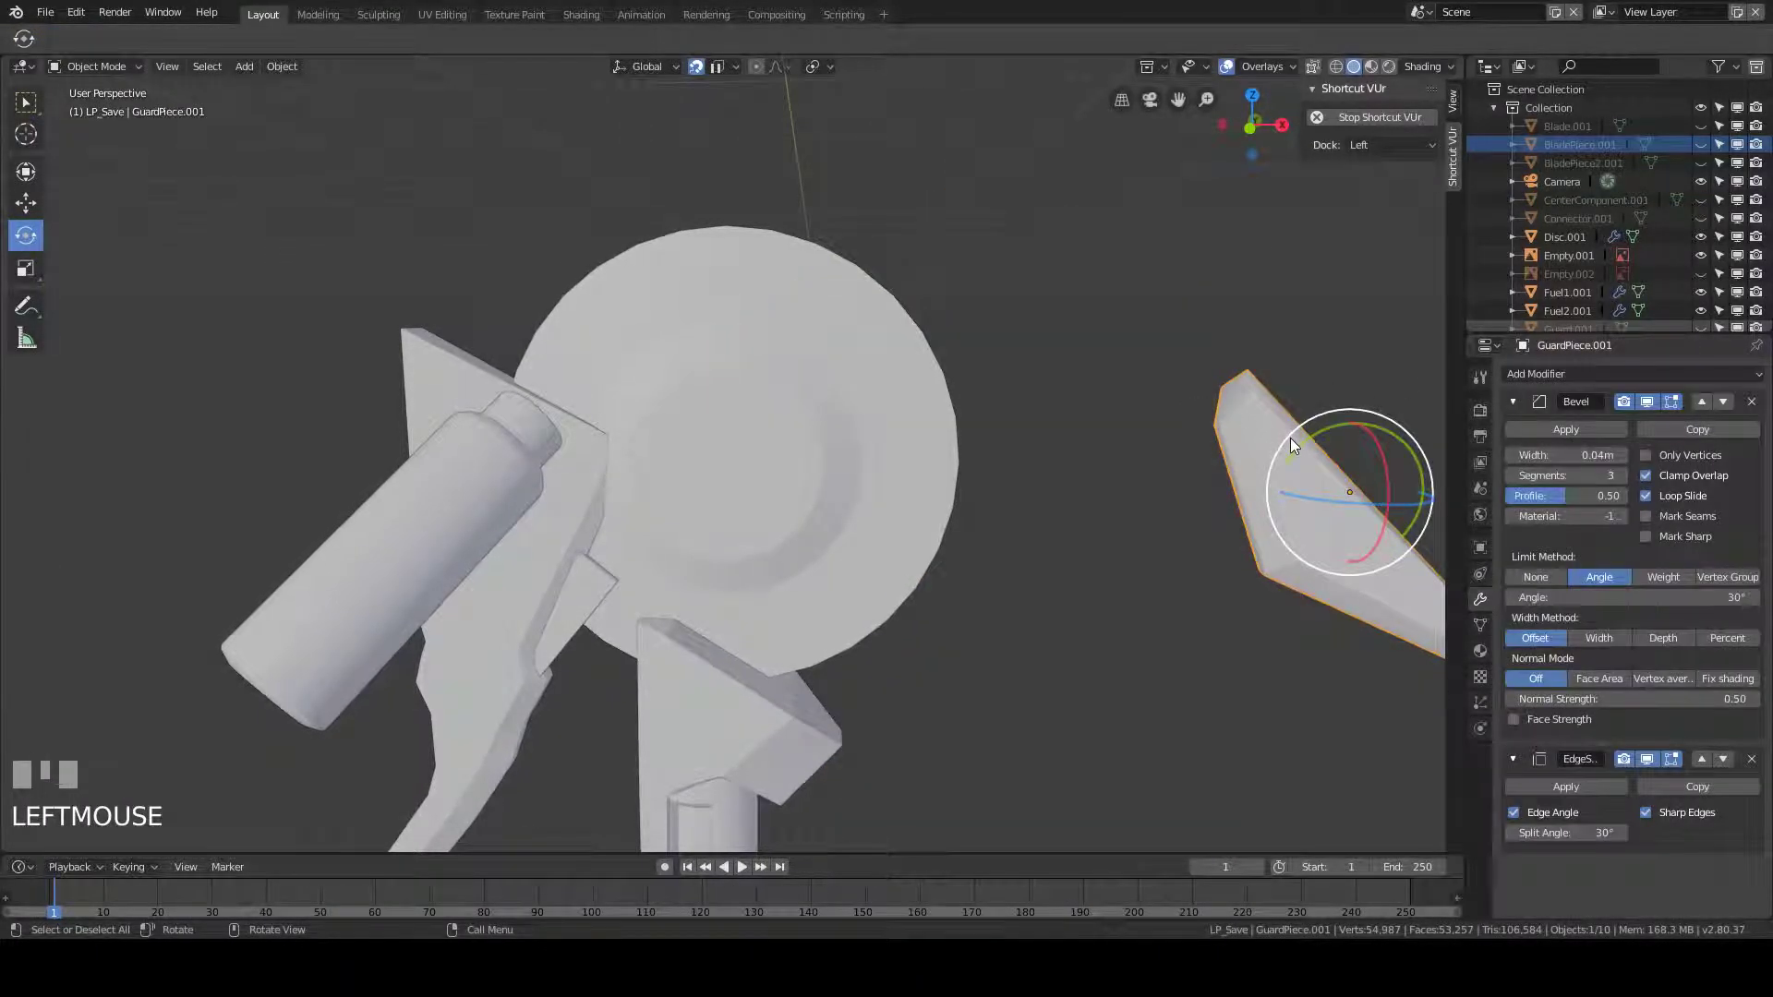
{"action": "middle_click_drag", "start_coordinate": [1192, 365], "coordinate": [998, 339], "text": "shift"}
{"action": "left_click", "coordinate": [1581, 425]}
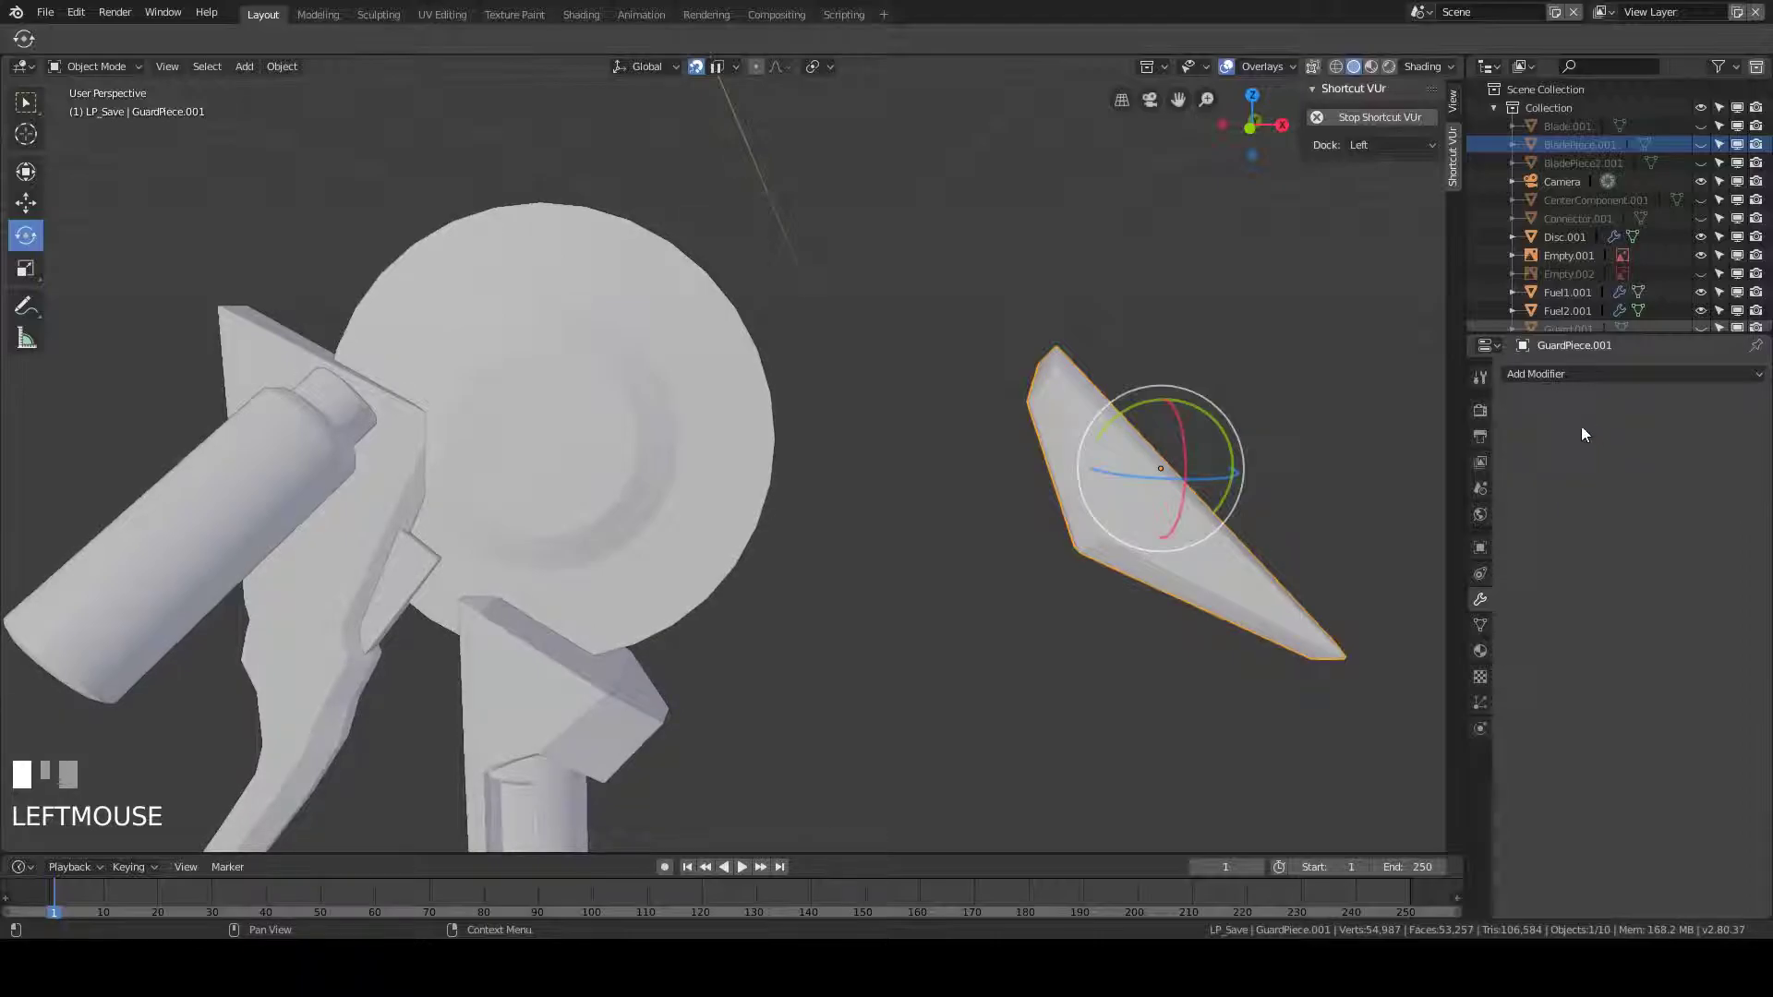
{"action": "key", "text": "h"}
- Apply the disc's Bevel and remaining modifiers, check its mesh, and hide it
{"action": "left_click", "coordinate": [753, 430]}
{"action": "middle_click_drag", "start_coordinate": [796, 375], "coordinate": [780, 368]}
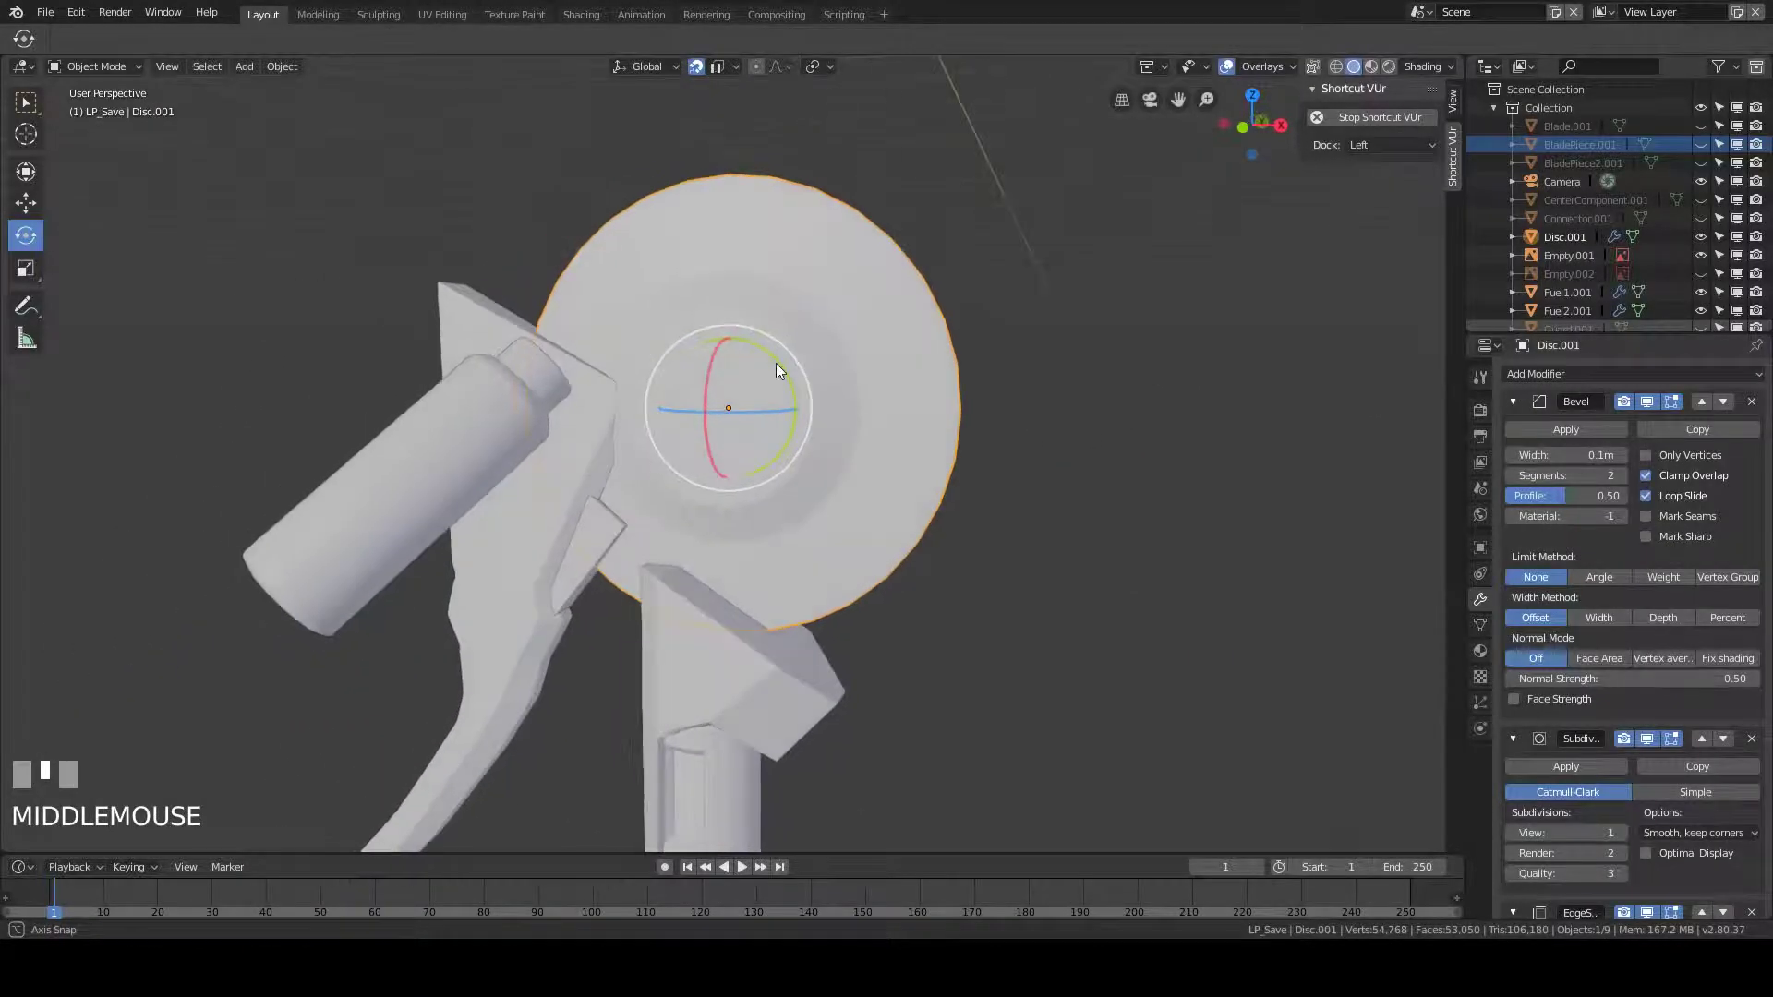
{"action": "scroll", "coordinate": [1586, 564], "scroll_direction": "down", "scroll_amount": 4}
{"action": "scroll", "coordinate": [1587, 564], "scroll_direction": "up", "scroll_amount": 4}
{"action": "left_click", "coordinate": [1582, 426]}
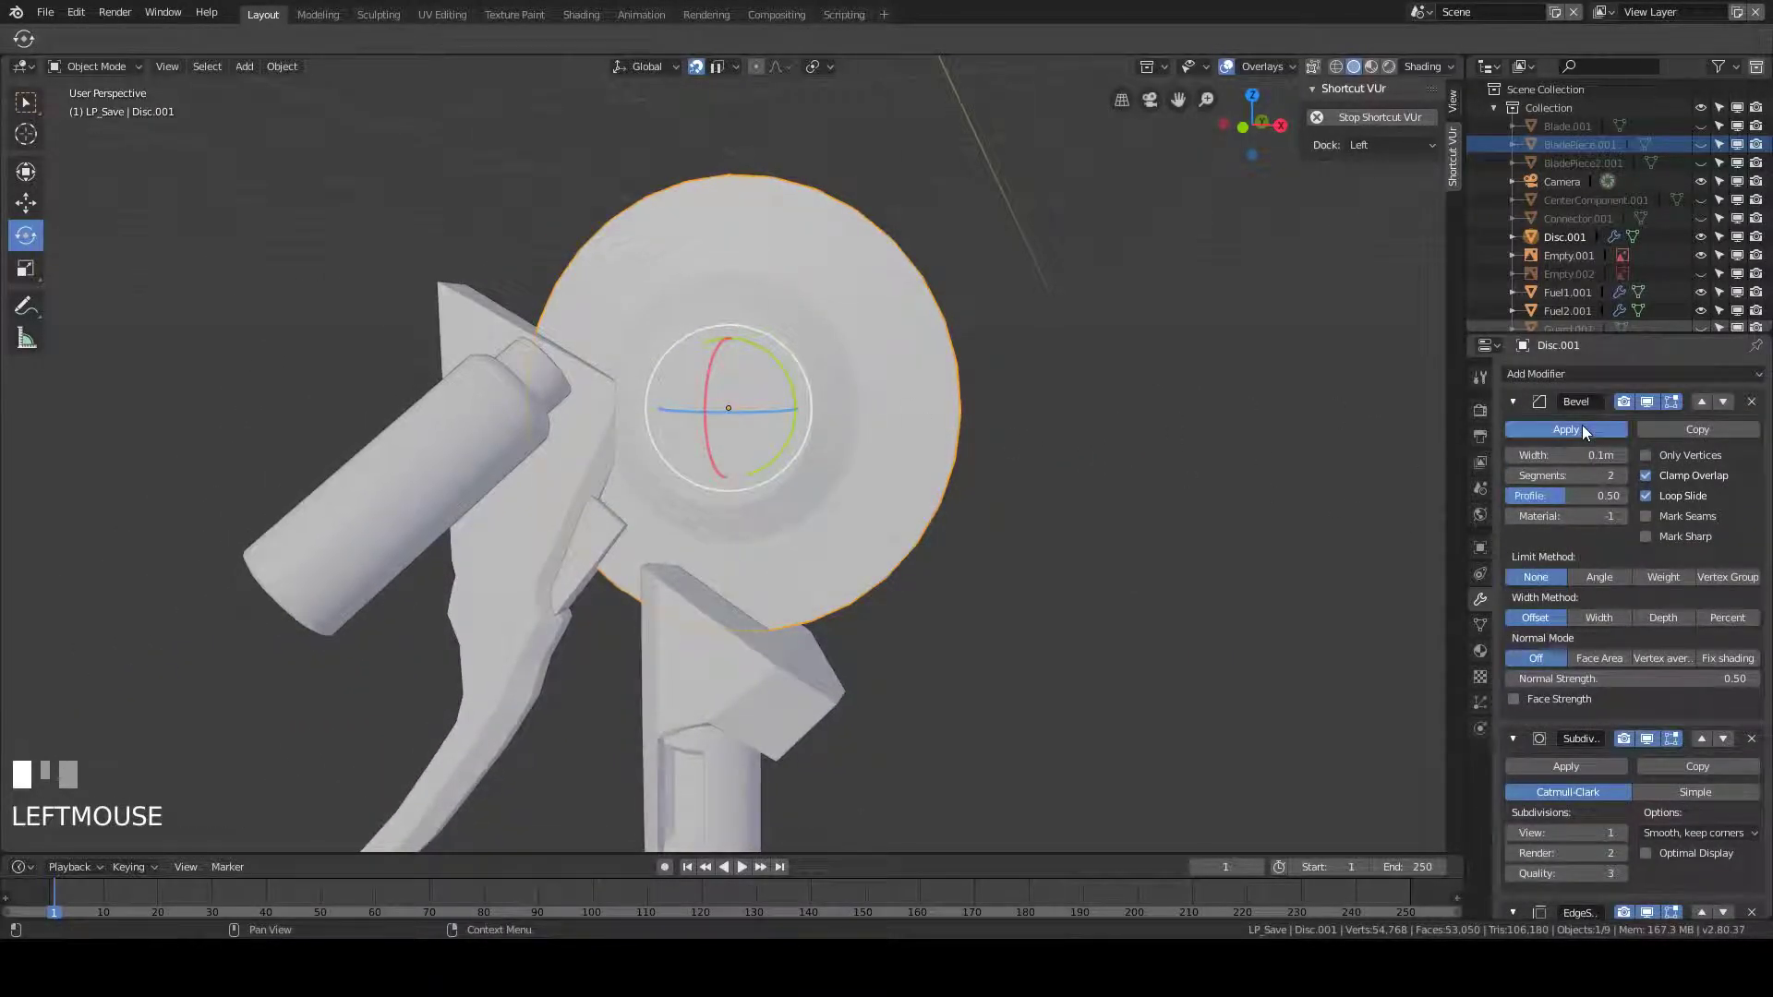
{"action": "left_click", "coordinate": [1566, 431]}
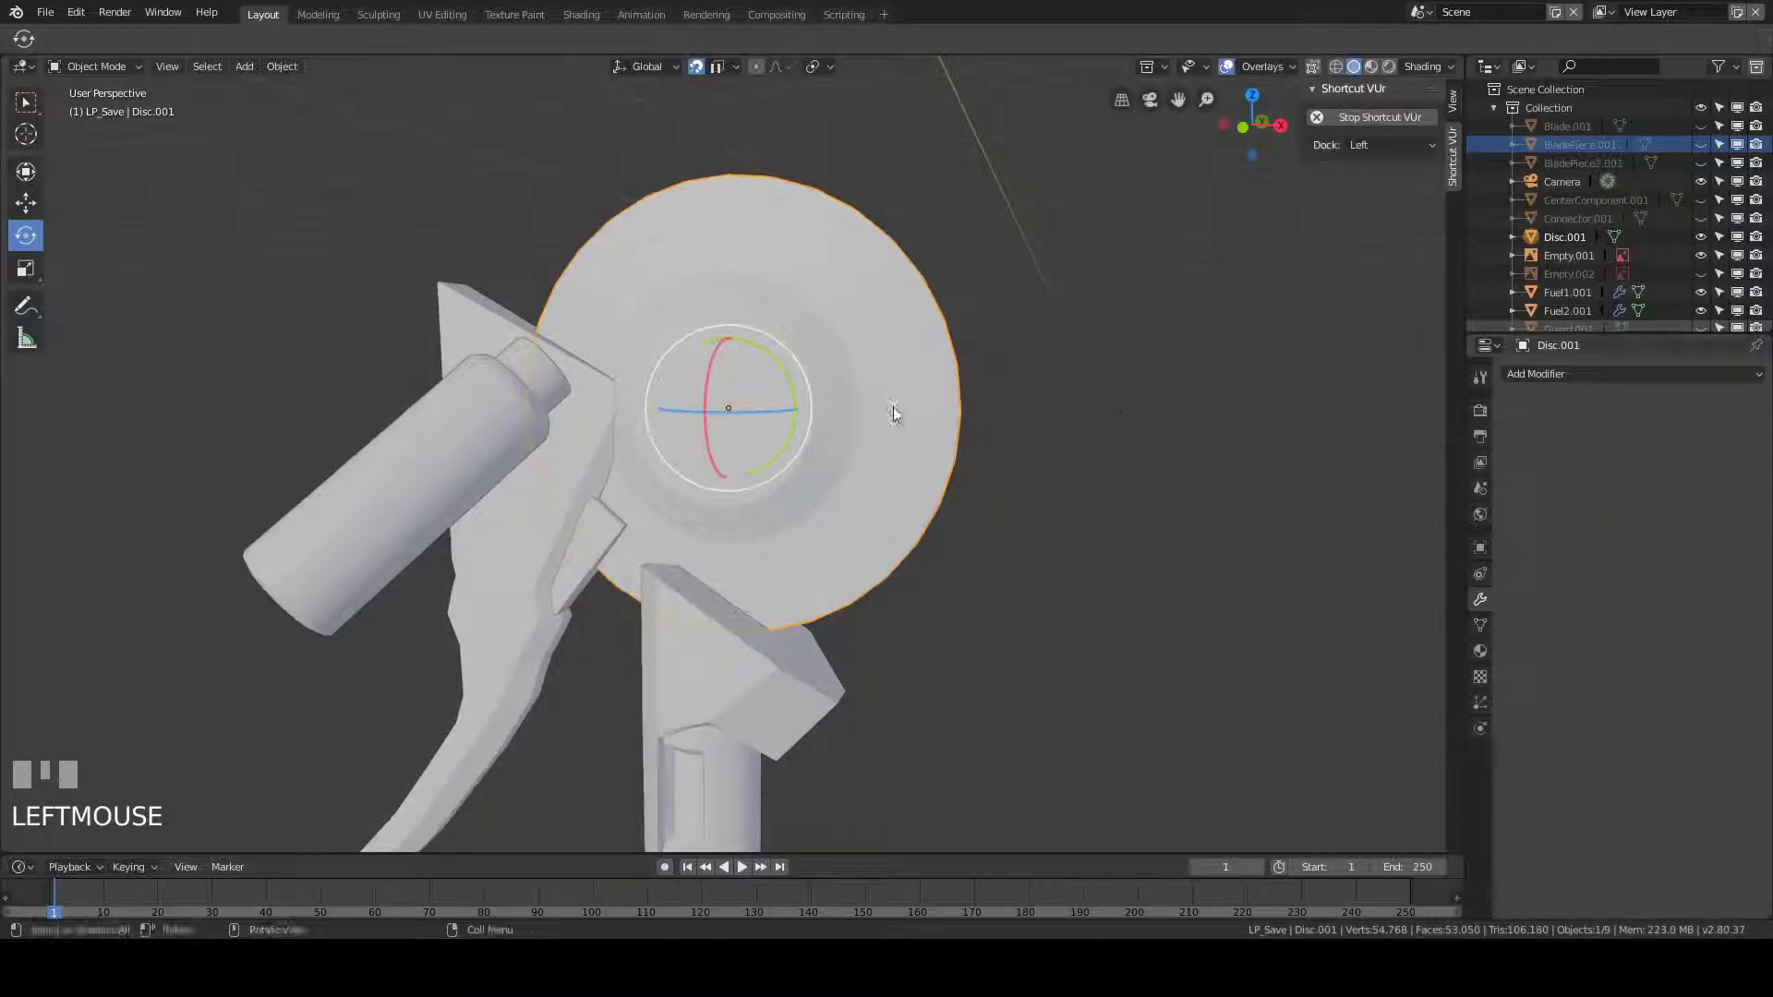
{"action": "key", "text": "Tab"}
{"action": "middle_click_drag", "start_coordinate": [903, 412], "coordinate": [937, 409]}
{"action": "key", "text": "Tab"}
{"action": "key", "text": "h"}
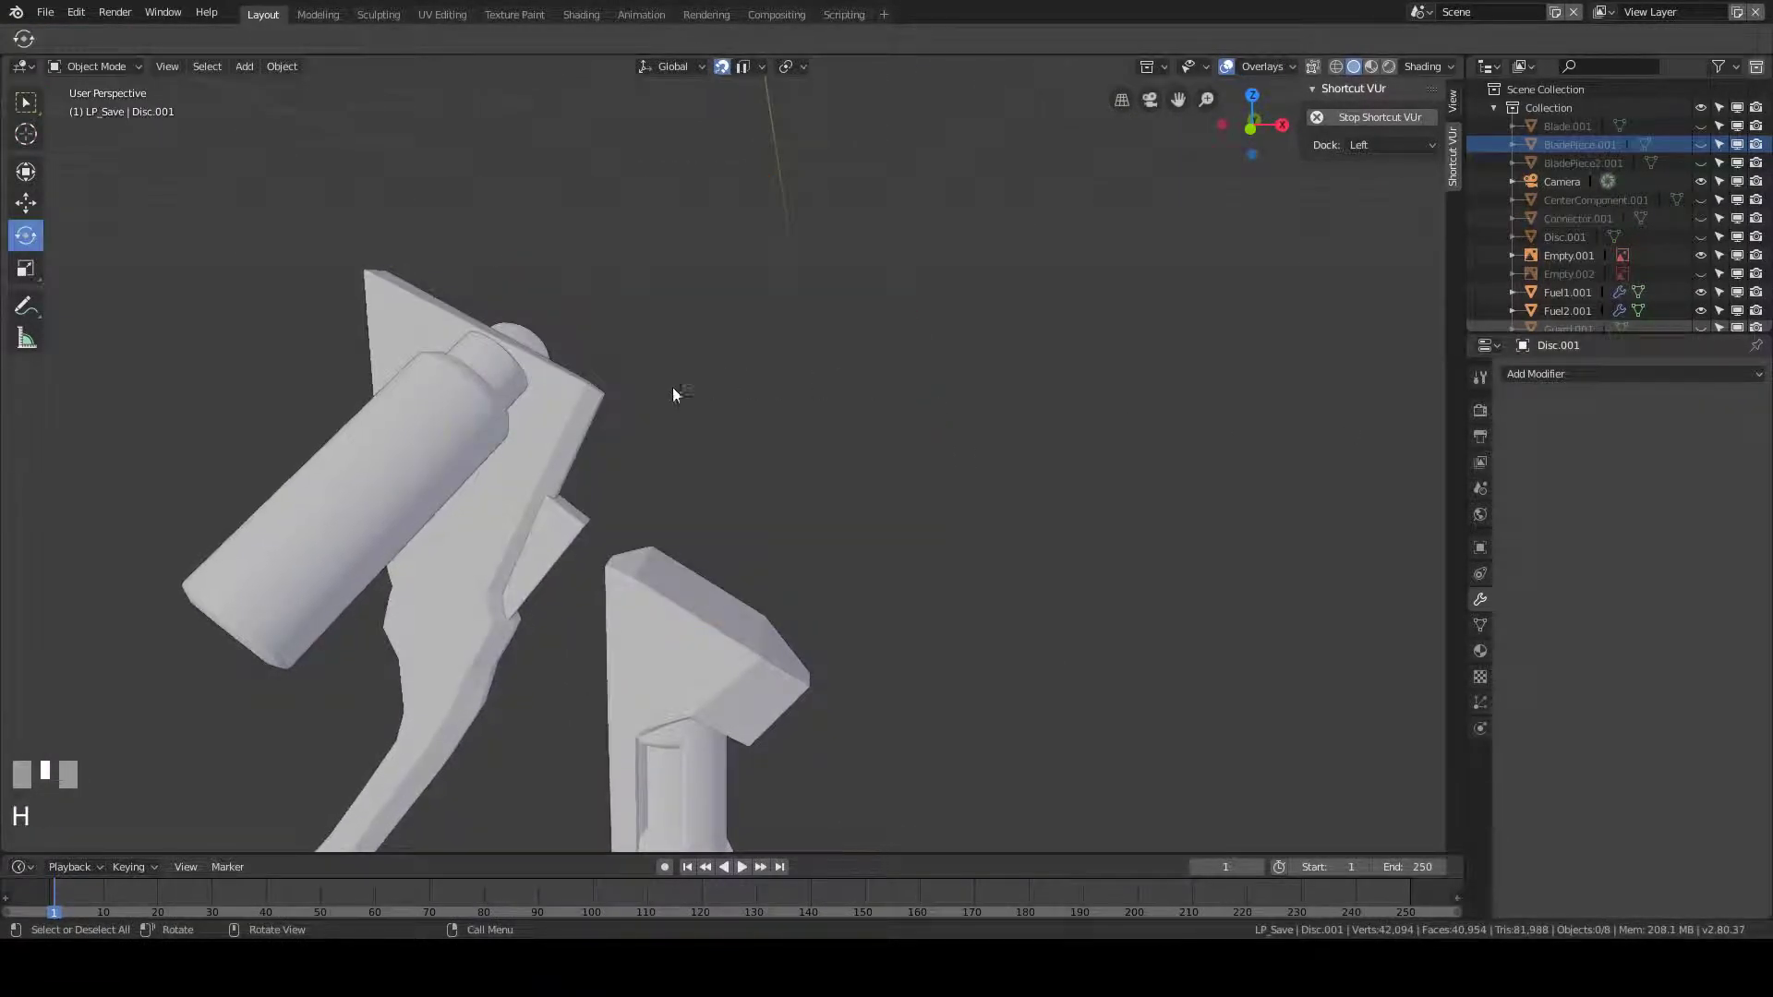
{"action": "left_click", "coordinate": [430, 403]}
- Apply the first fuel cylinder's modifiers, inspect its mesh, and hide it
{"action": "left_click", "coordinate": [1566, 430]}
{"action": "left_click", "coordinate": [1565, 431]}
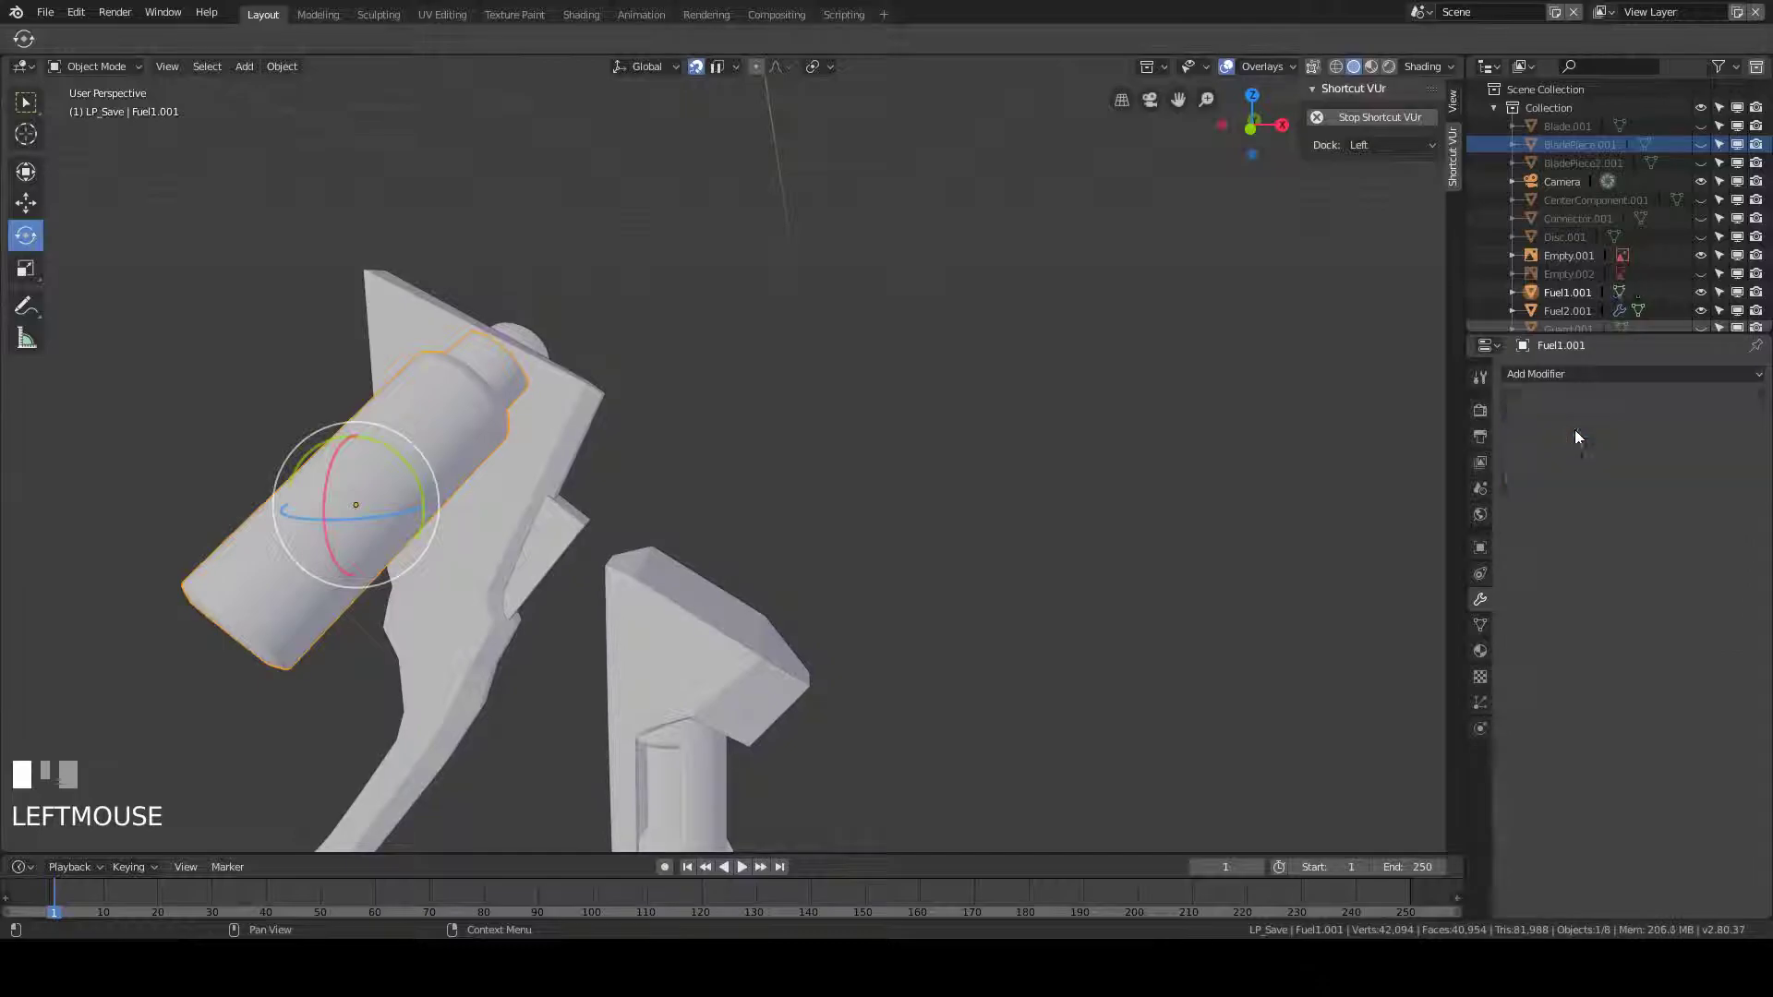
{"action": "key", "text": "Tab"}
{"action": "middle_click_drag", "start_coordinate": [911, 416], "coordinate": [818, 430]}
{"action": "key", "text": "Tab"}
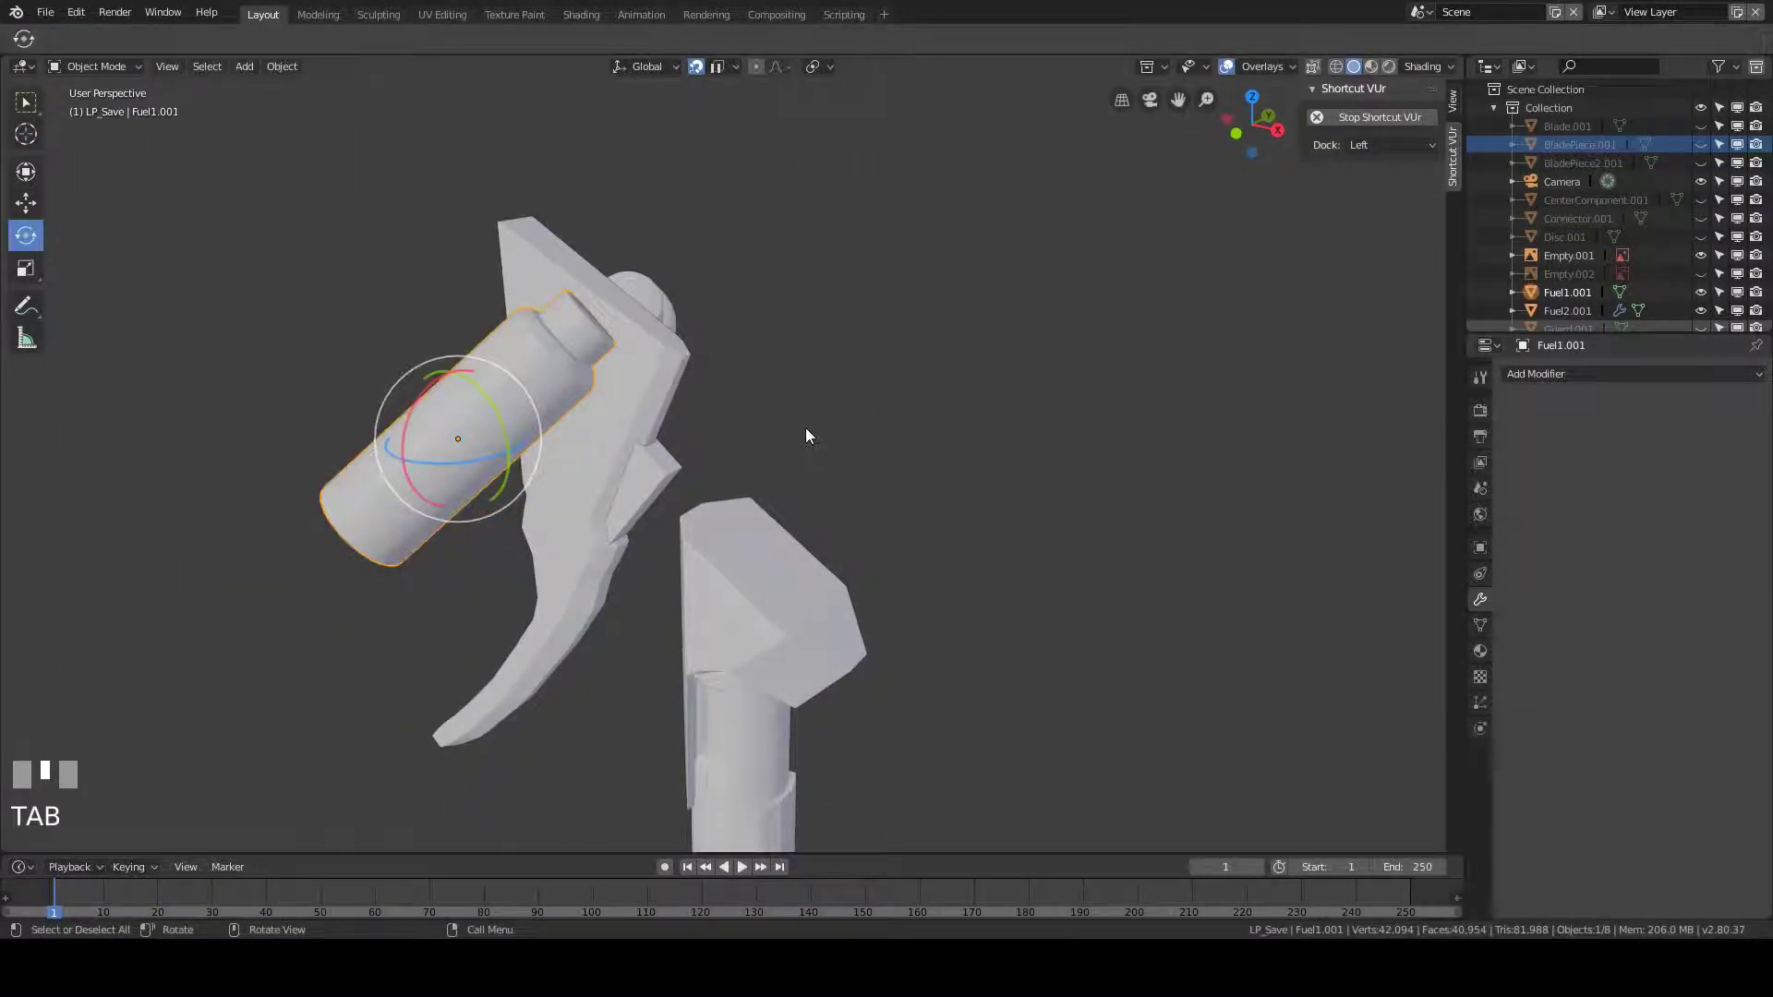
{"action": "key", "text": "h"}
- Apply the trigger's Bevel, Subdivision and Edge Split modifiers, inspect it, and hide it
{"action": "left_click", "coordinate": [679, 396]}
{"action": "middle_click_drag", "start_coordinate": [684, 396], "coordinate": [842, 363], "text": "shift"}
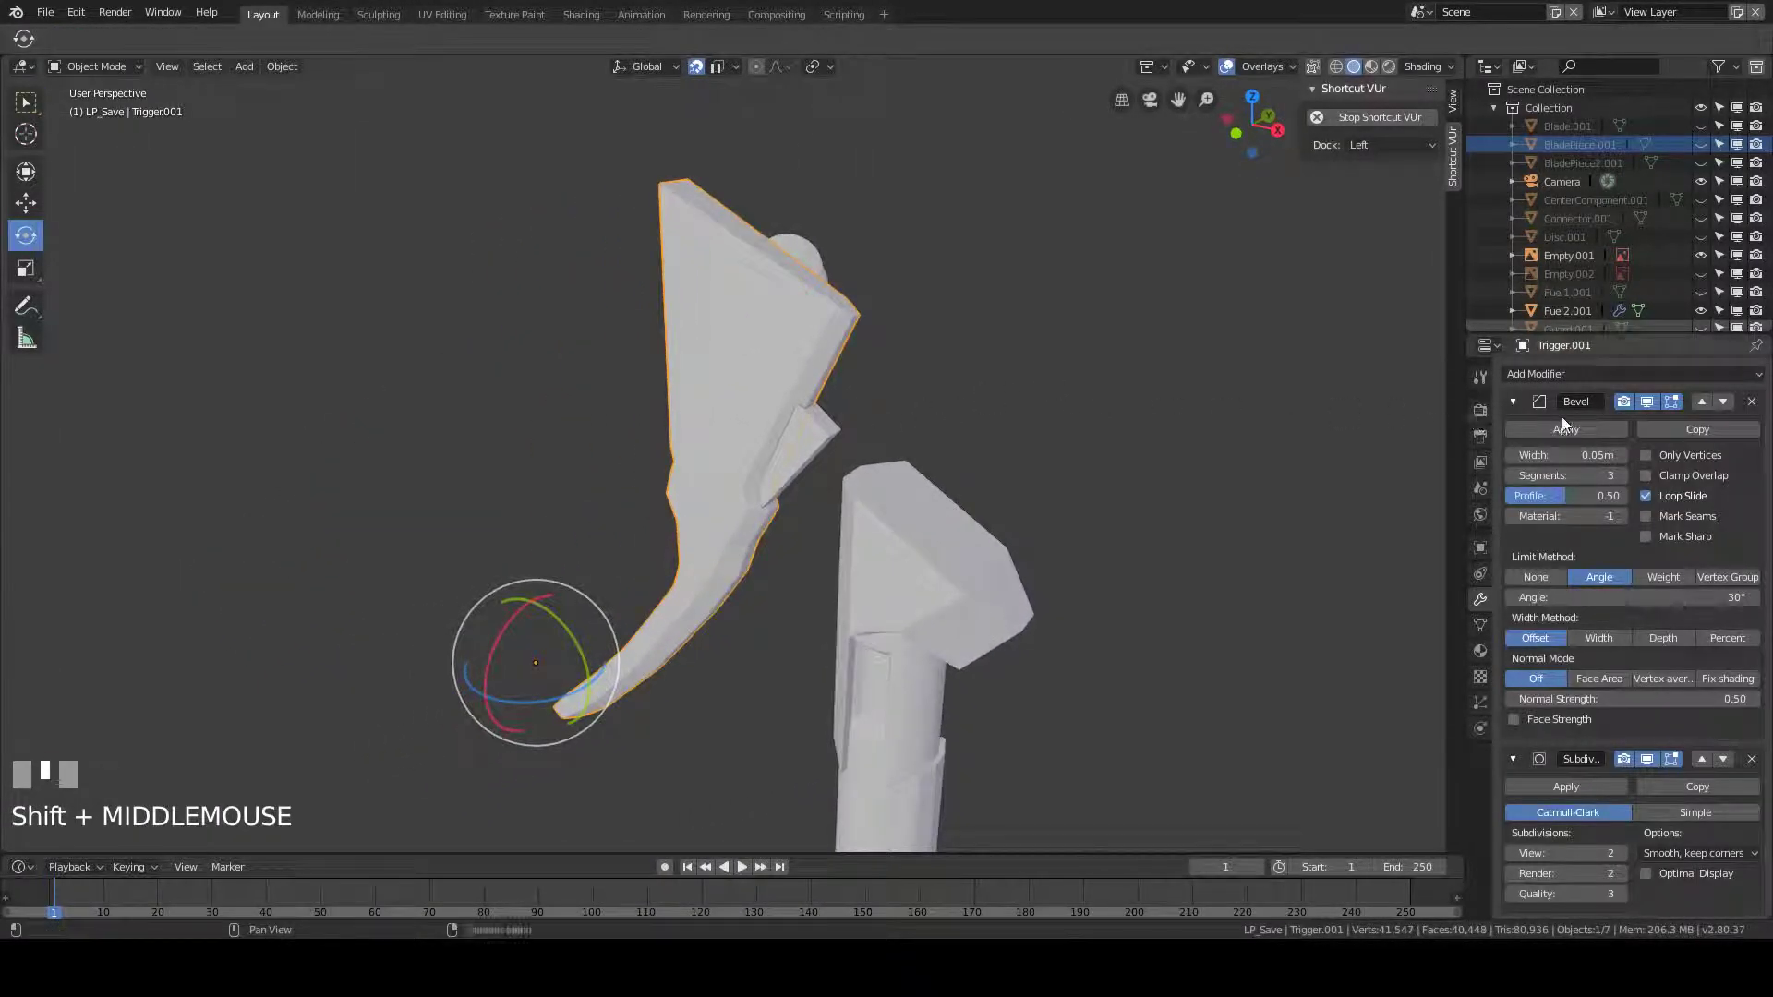
{"action": "left_click", "coordinate": [1582, 429]}
{"action": "left_click", "coordinate": [1582, 428]}
{"action": "key", "text": "Tab"}
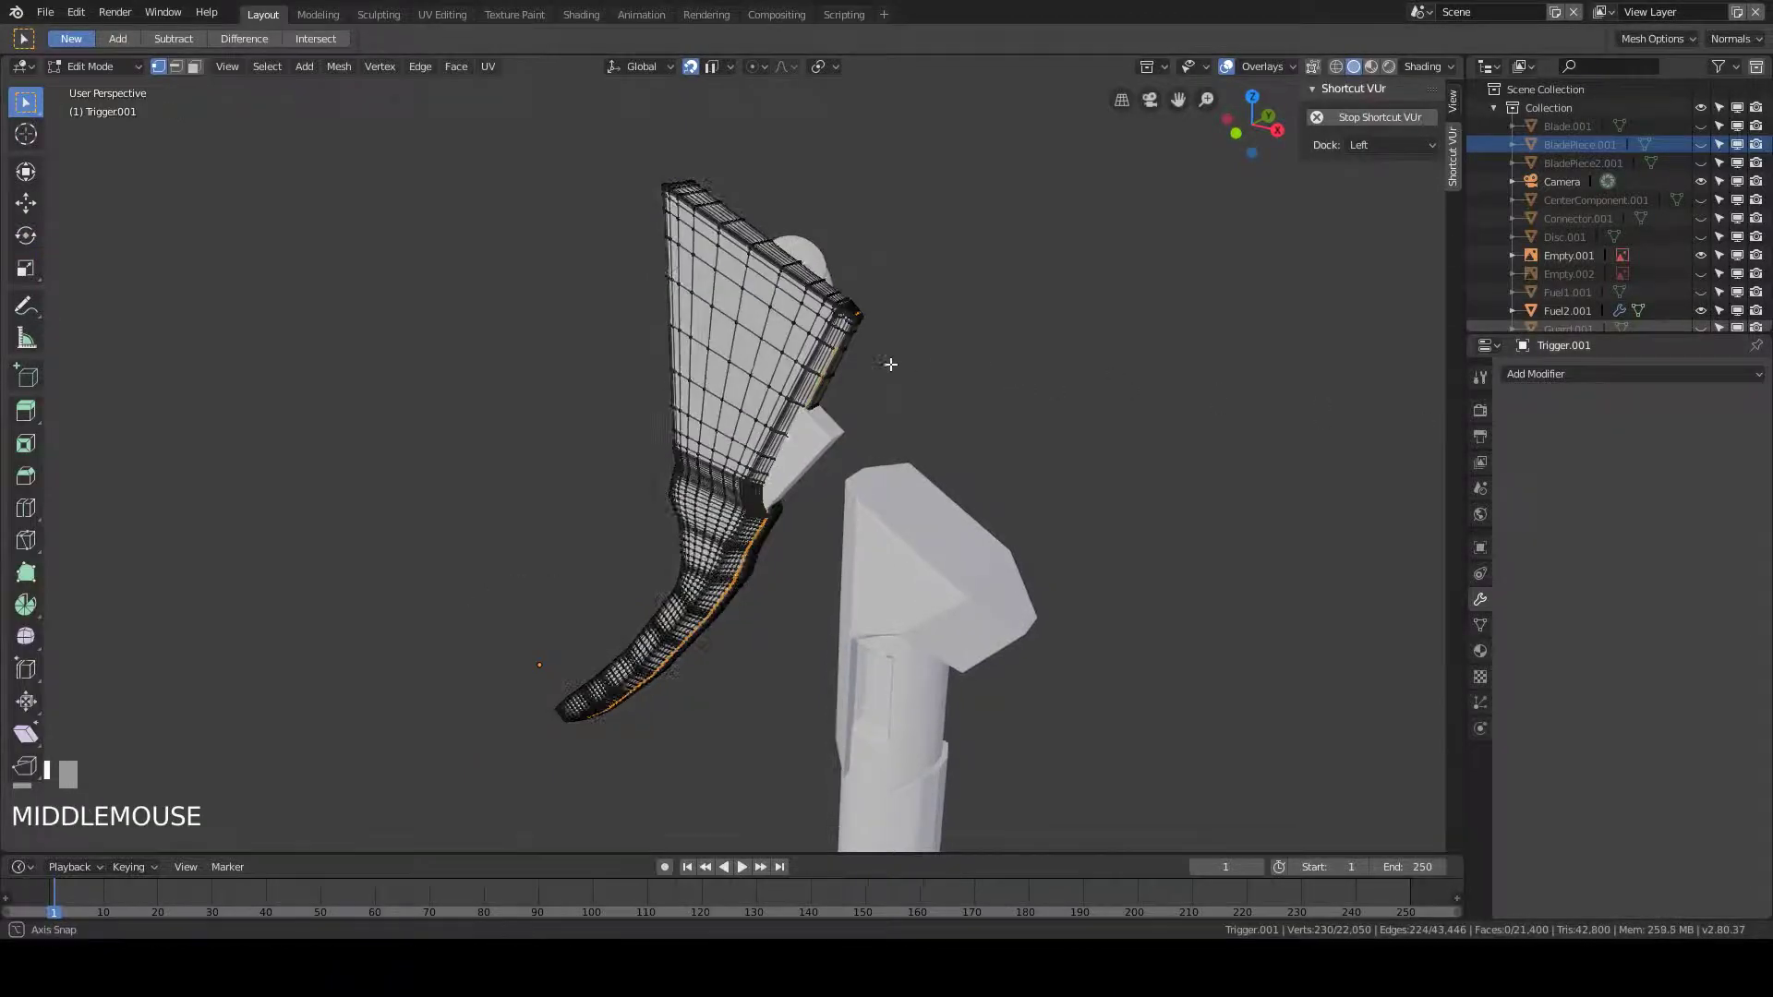
{"action": "middle_click_drag", "start_coordinate": [890, 364], "coordinate": [853, 368]}
{"action": "key", "text": "Tab"}
{"action": "key", "text": "h"}
{"action": "left_click", "coordinate": [873, 427]}
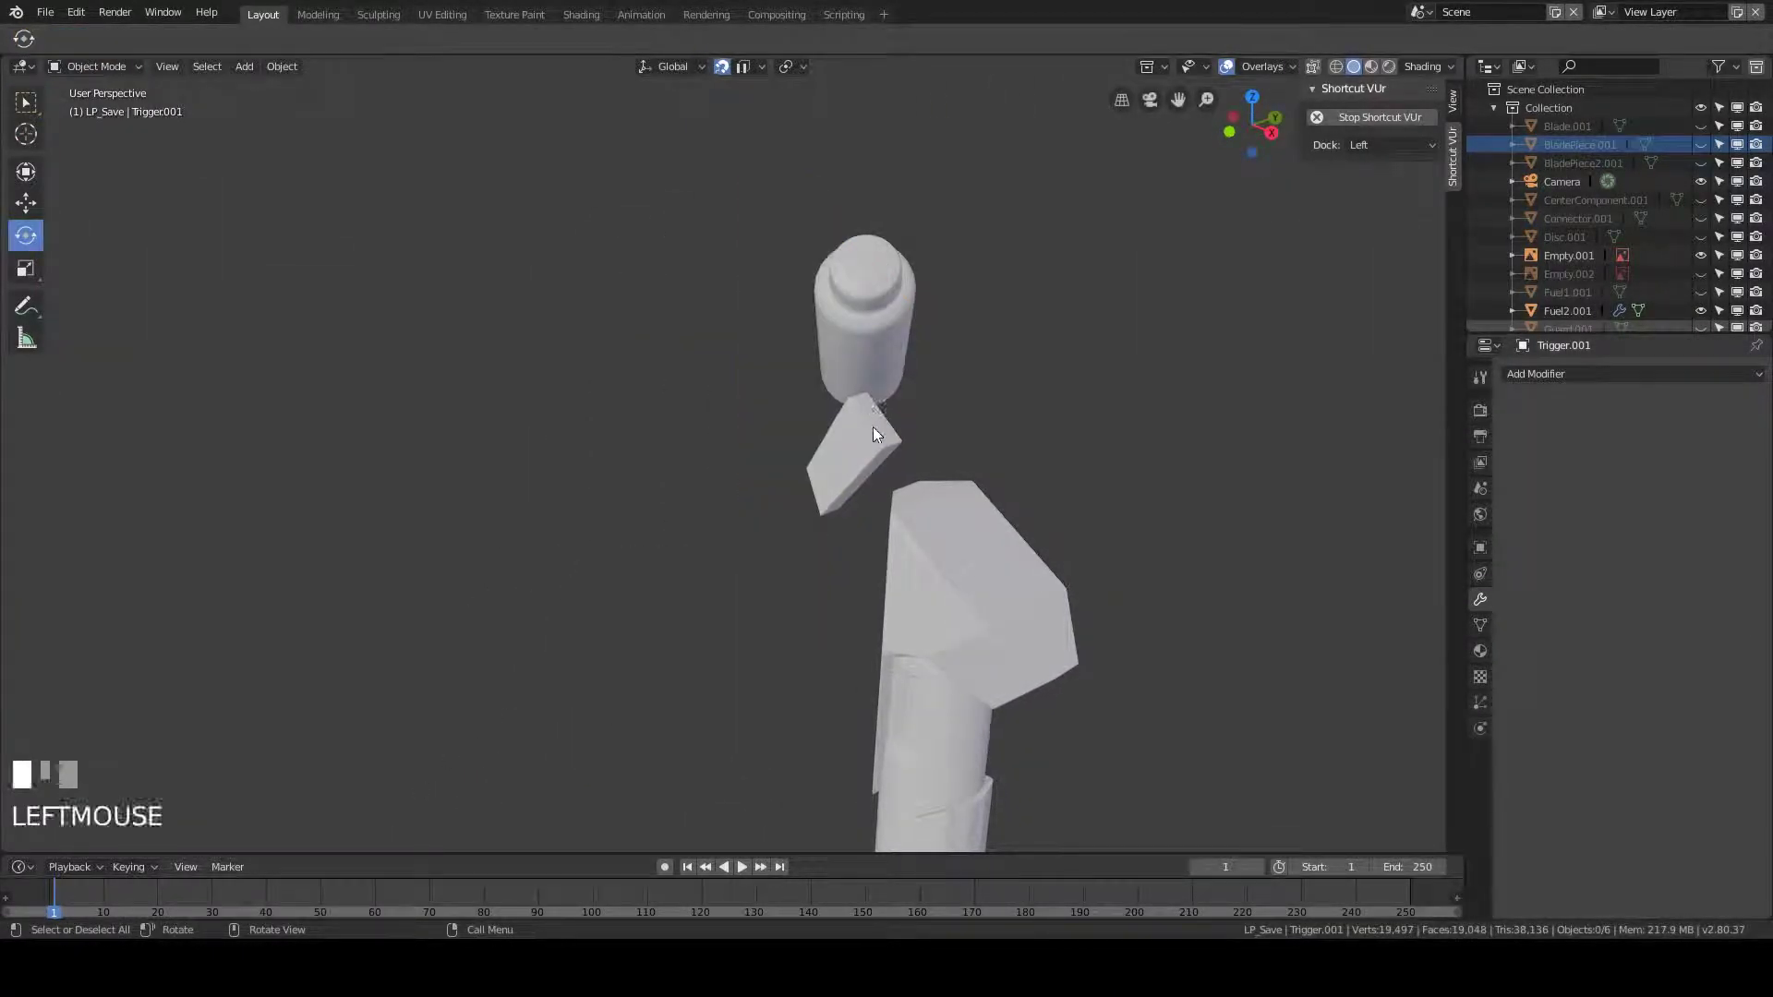
- Apply and hide the modifiers on the trigger piece and the second fuel cylinder
{"action": "left_click", "coordinate": [1566, 432]}
{"action": "key", "text": "Tab"}
{"action": "key", "text": "Tab"}
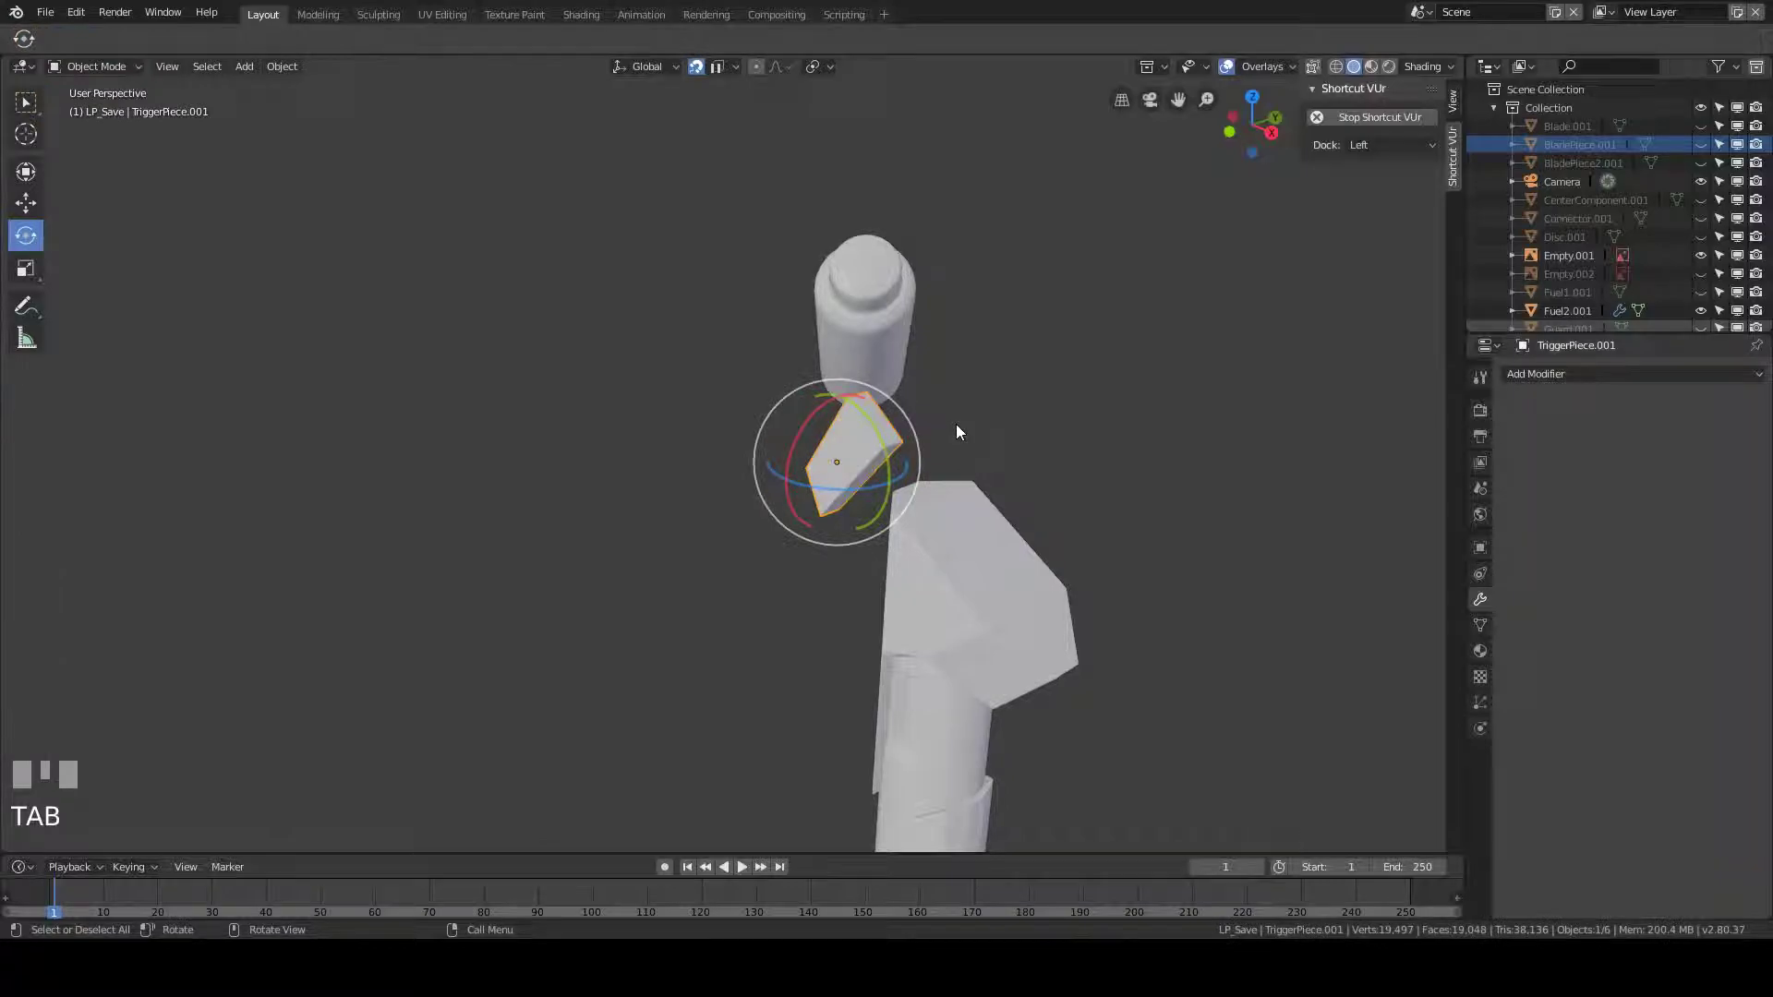
{"action": "scroll", "coordinate": [867, 433], "scroll_direction": "up", "scroll_amount": 2}
{"action": "key", "text": "h"}
{"action": "left_click", "coordinate": [892, 223]}
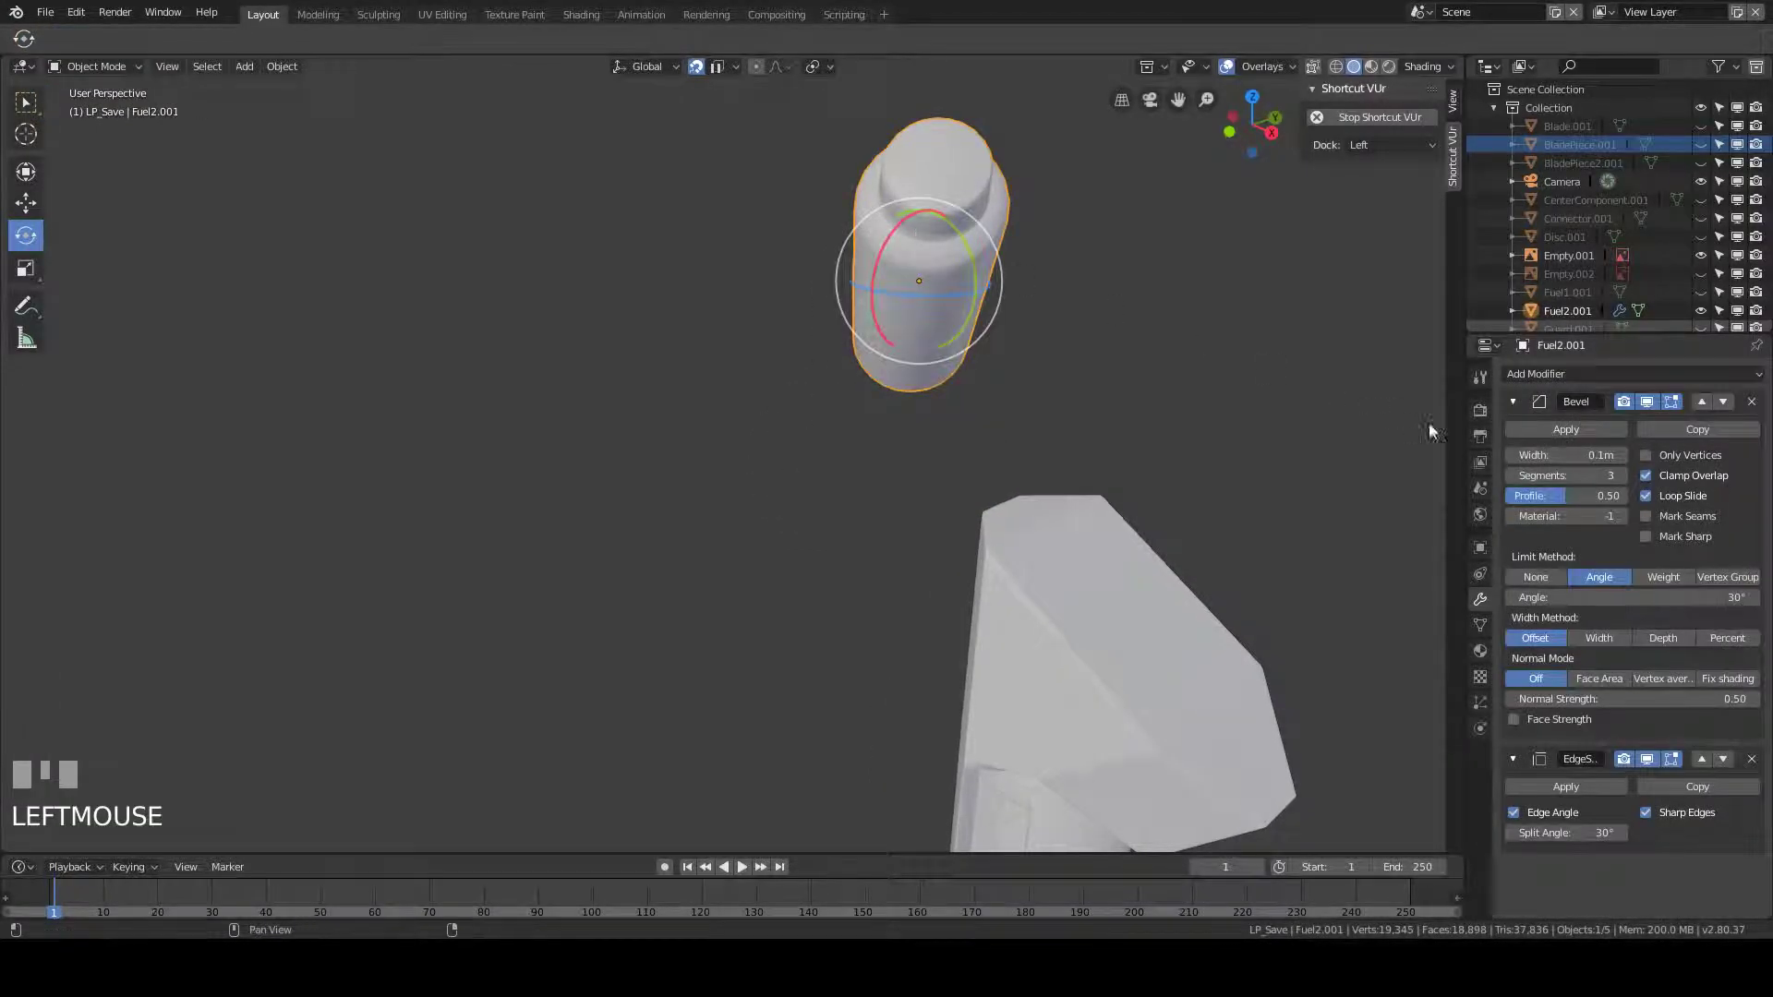
{"action": "left_click", "coordinate": [1583, 429]}
{"action": "key", "text": "h"}
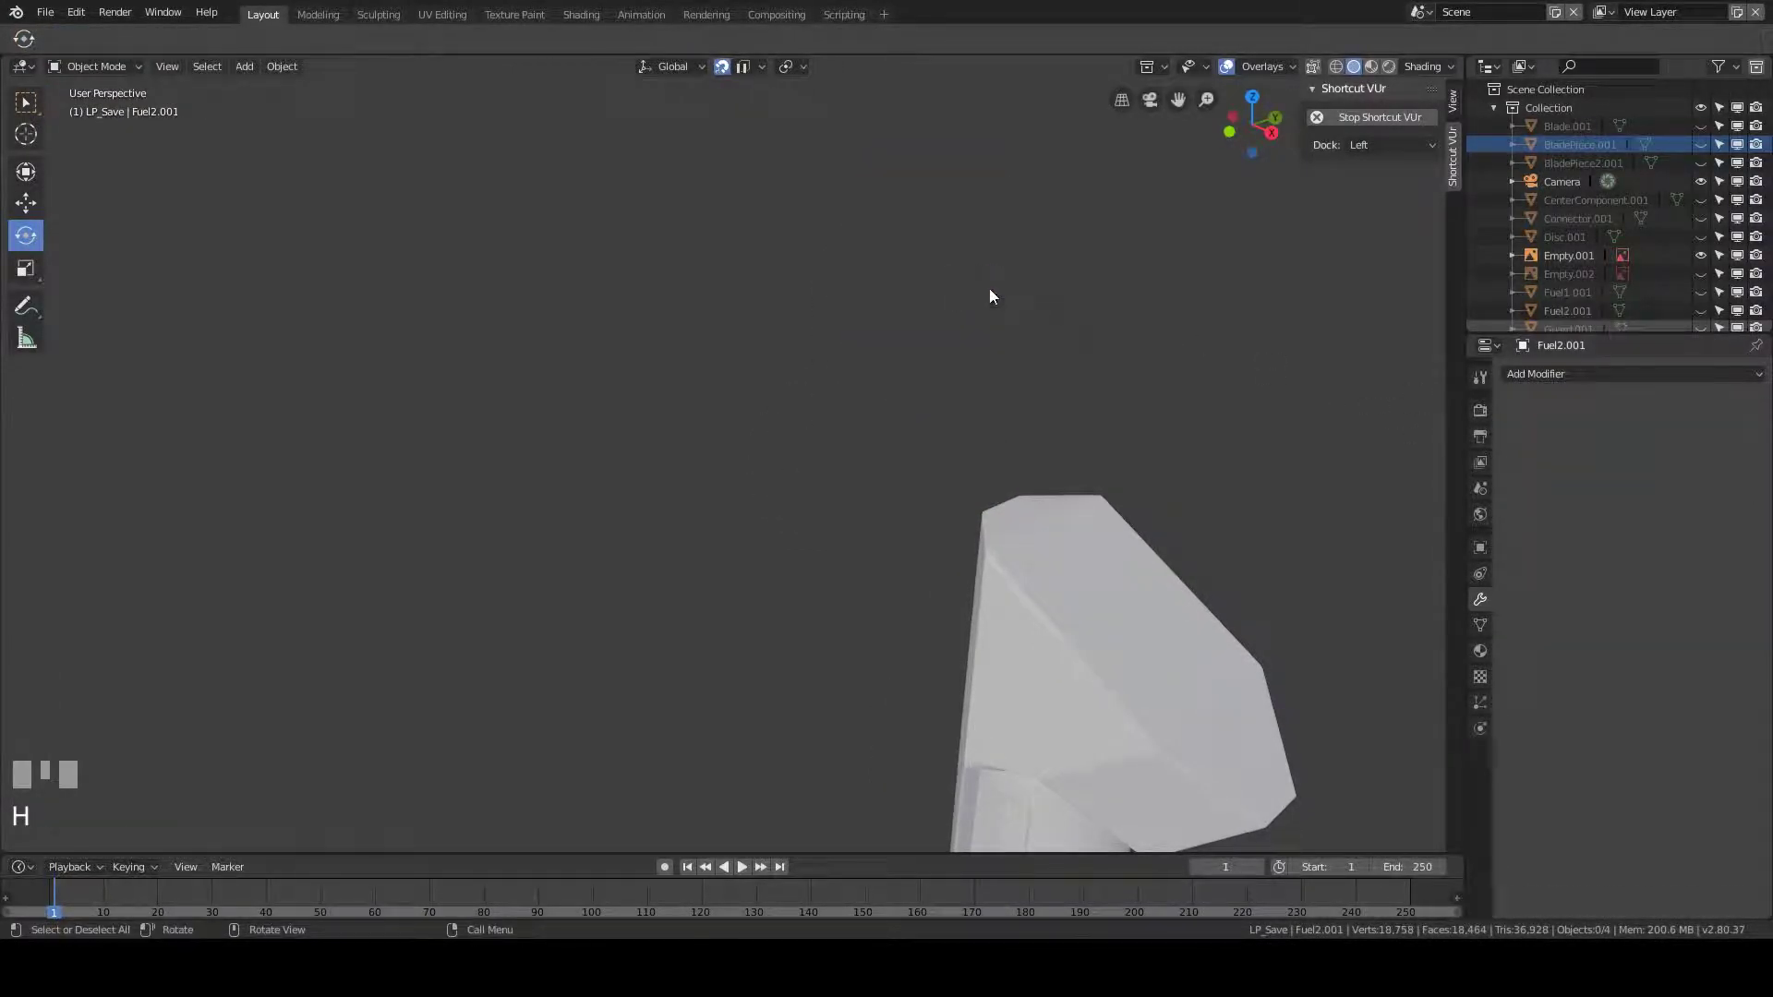
{"action": "left_click", "coordinate": [1153, 583]}
{"action": "middle_click_drag", "start_coordinate": [1153, 583], "coordinate": [908, 281], "text": "shift"}
{"action": "scroll", "coordinate": [907, 281], "scroll_direction": "down", "scroll_amount": 2}
- Apply Handle.001's Subdivision and Edge Split modifiers, check its mesh, and hide it
{"action": "left_click", "coordinate": [1561, 425]}
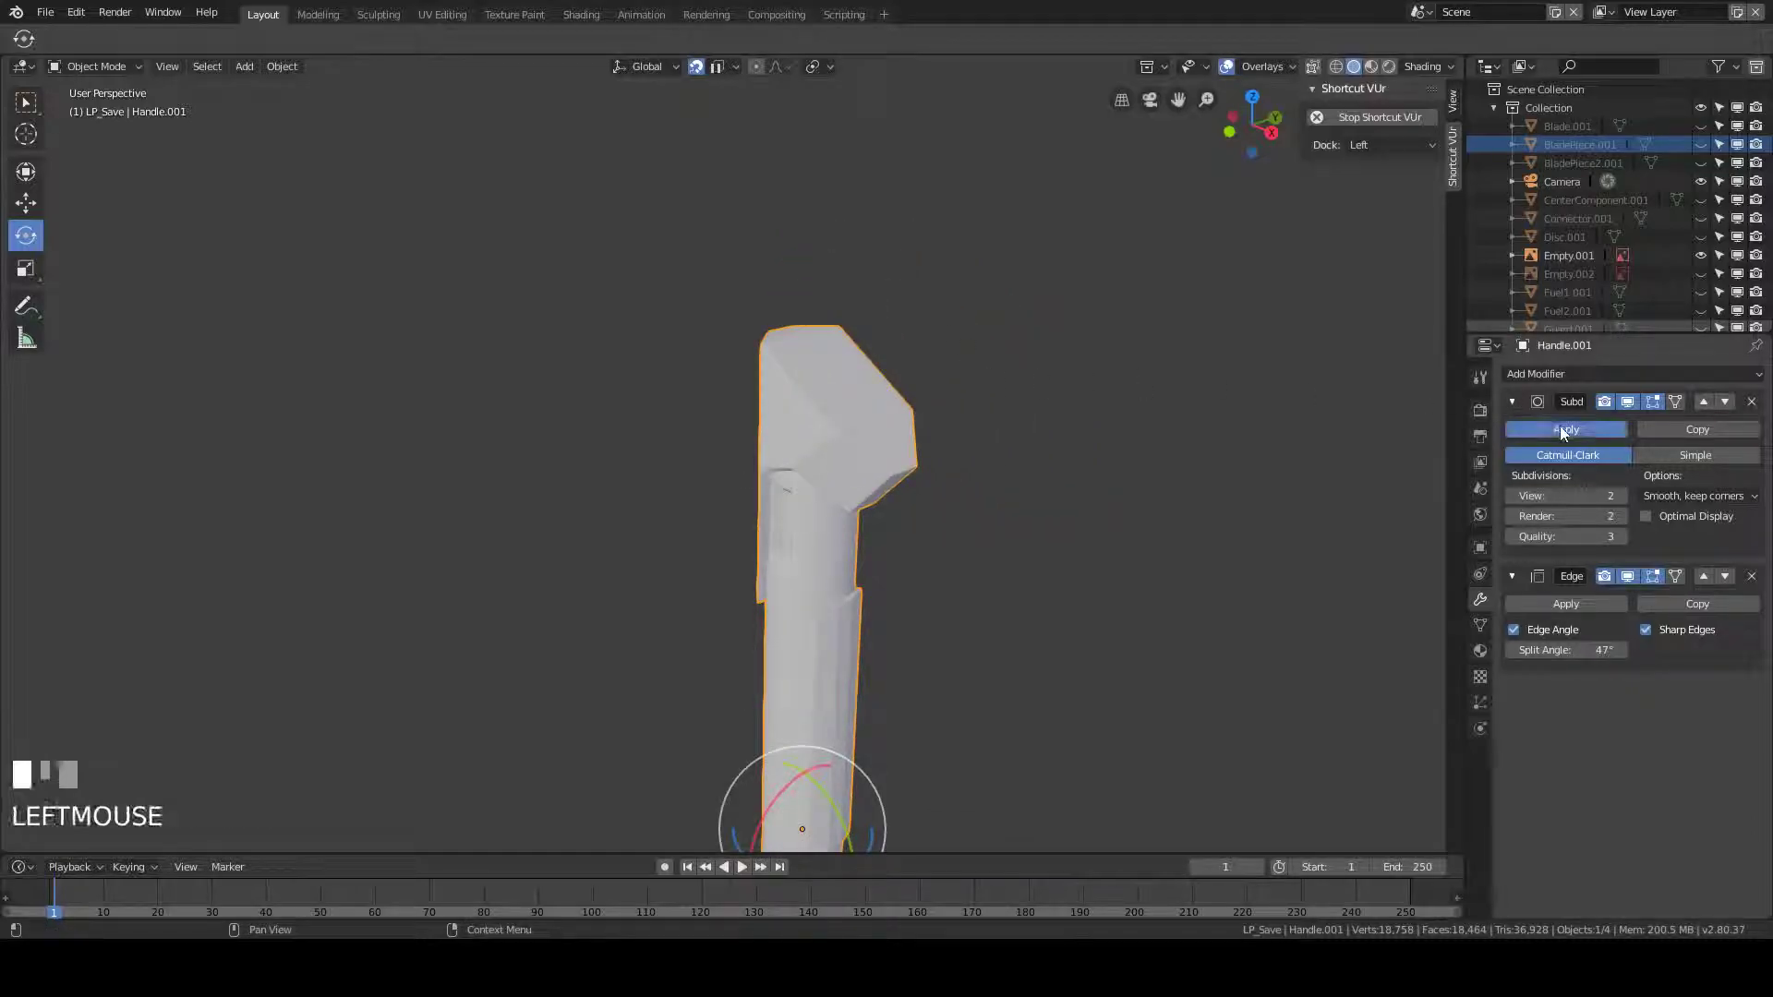
{"action": "left_click", "coordinate": [1560, 426]}
{"action": "key", "text": "Tab"}
{"action": "middle_click_drag", "start_coordinate": [1005, 423], "coordinate": [966, 309], "text": "shift"}
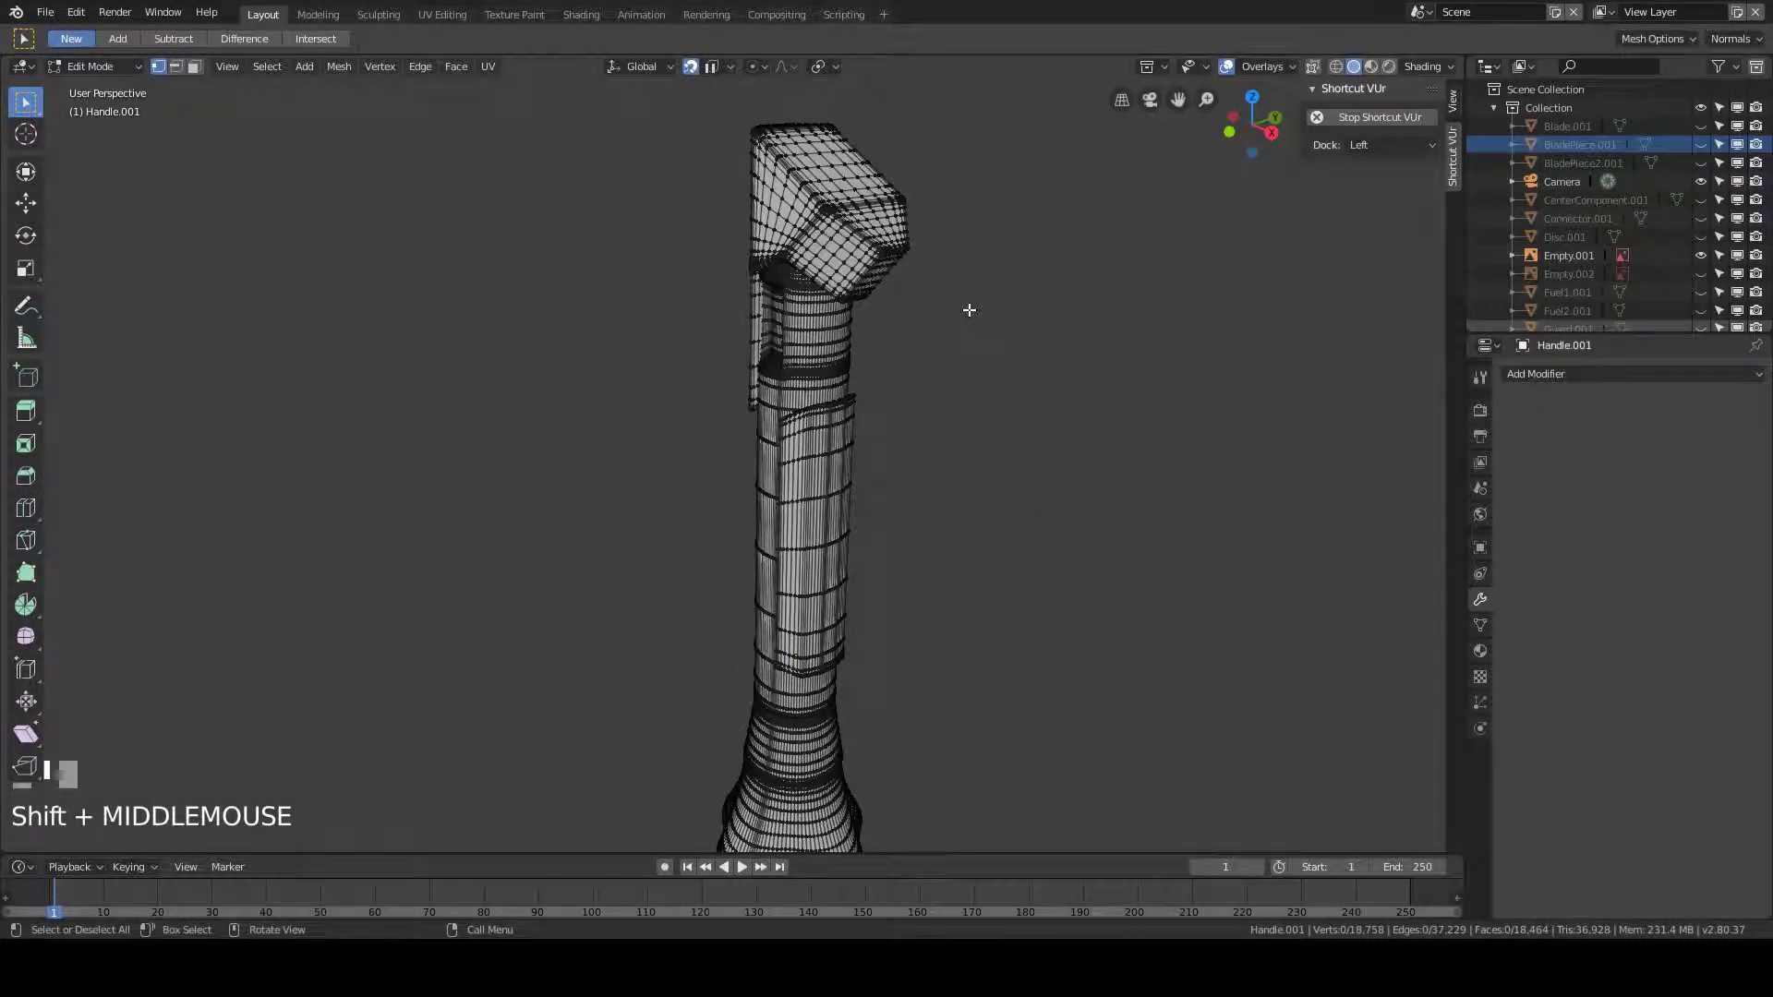
{"action": "key", "text": "Tab"}
{"action": "key", "text": "h"}
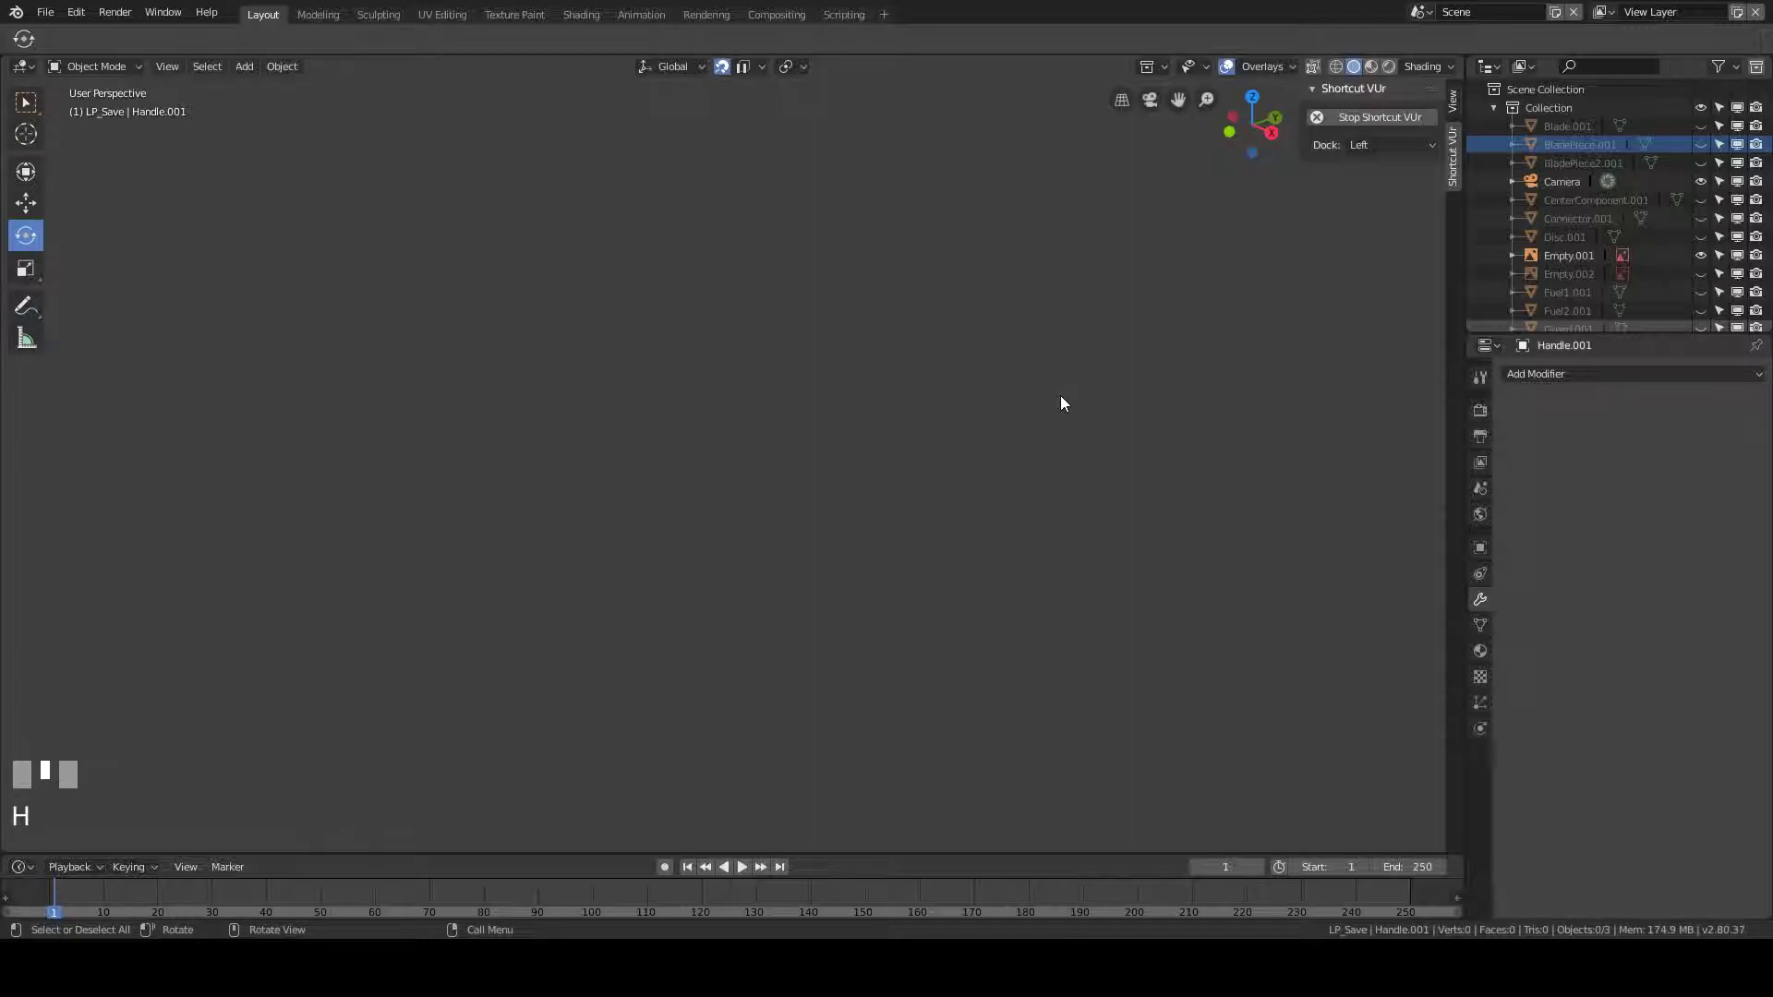
{"action": "scroll", "coordinate": [595, 278], "scroll_direction": "down", "scroll_amount": 1}
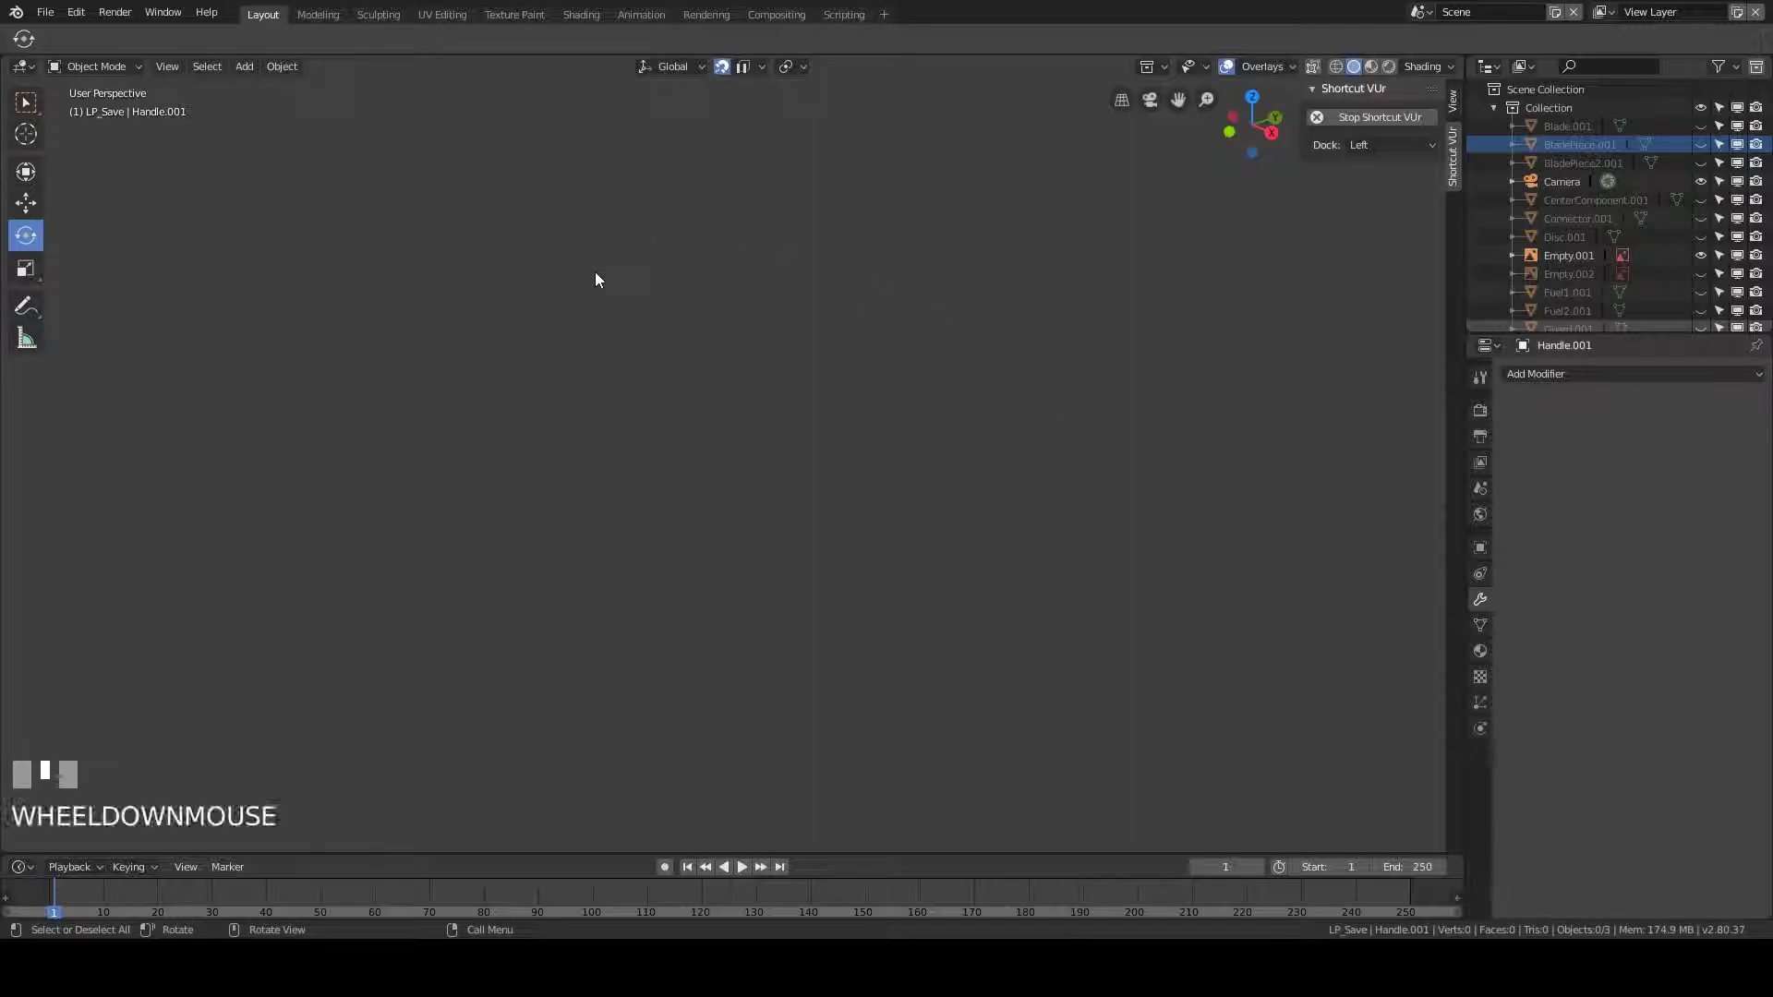
- Unhide all sword parts with Alt+H and hide the Empty.002 reference image
{"action": "key", "text": "alt+h"}
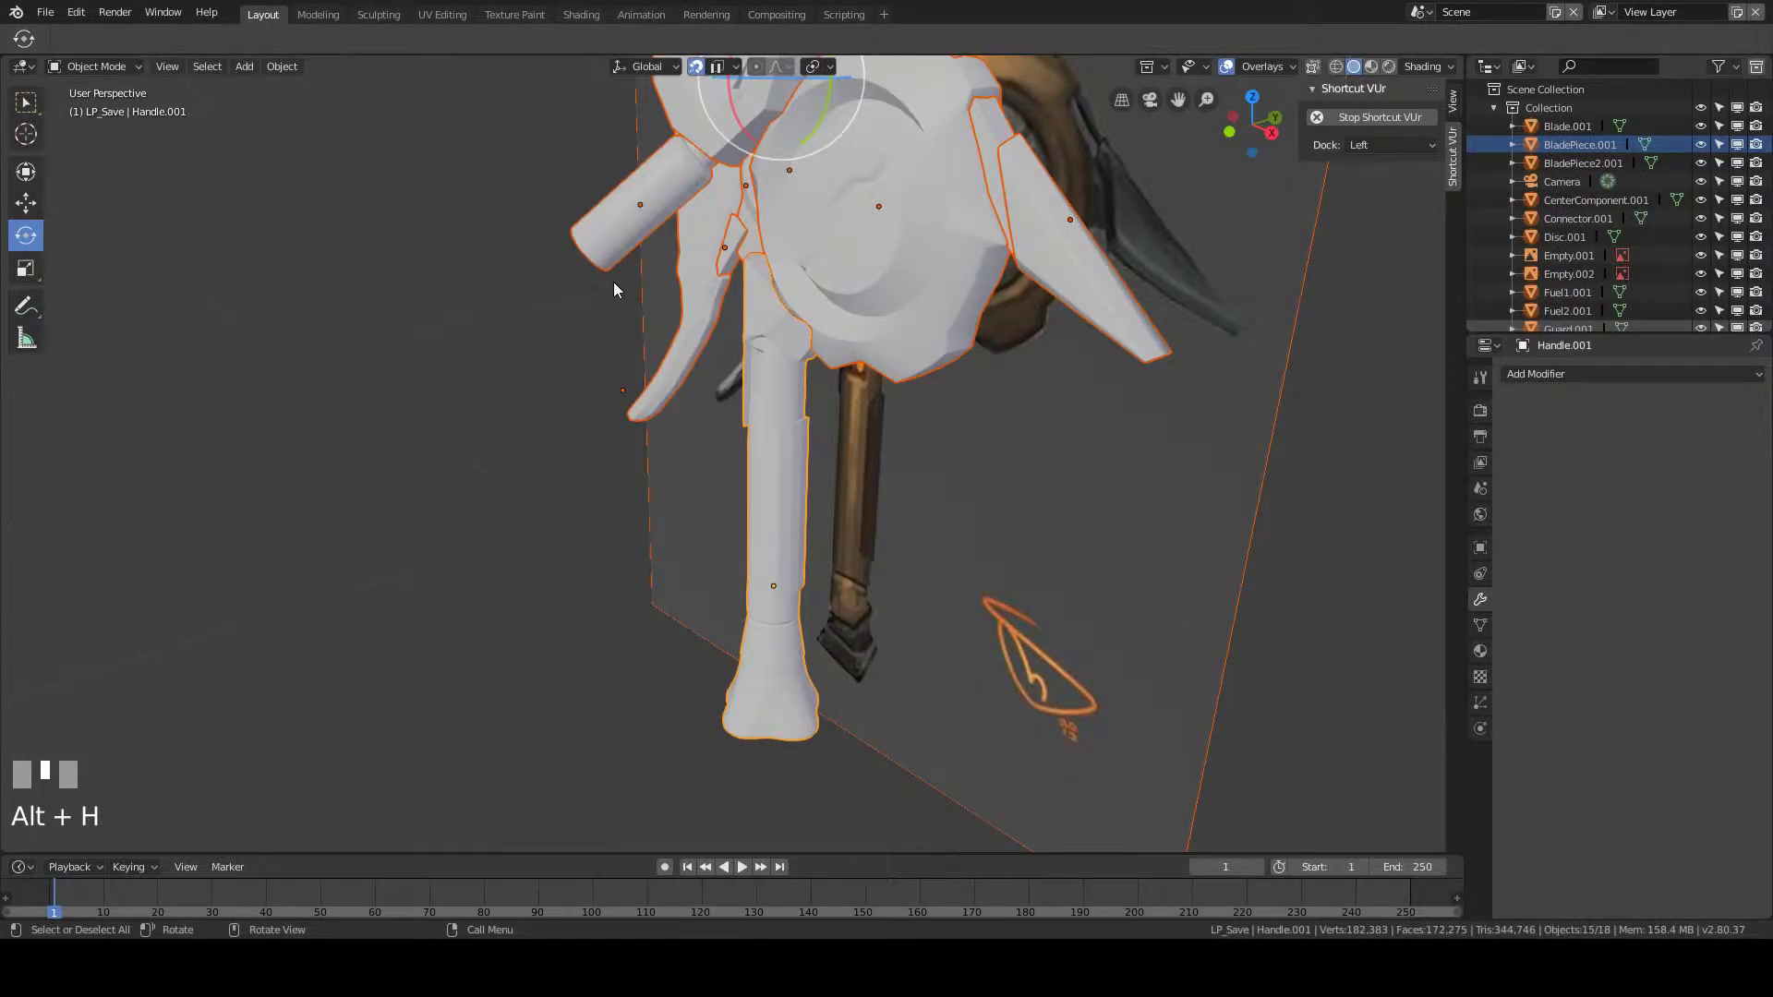
{"action": "scroll", "coordinate": [614, 286], "scroll_direction": "down", "scroll_amount": 3}
{"action": "mouse_move", "coordinate": [614, 286]}
{"action": "middle_mouse_down", "text": "shift"}
{"action": "mouse_move", "coordinate": [551, 327]}
{"action": "mouse_move", "coordinate": [712, 242]}
{"action": "mouse_move", "coordinate": [691, 425]}
{"action": "middle_mouse_up", "text": "shift"}
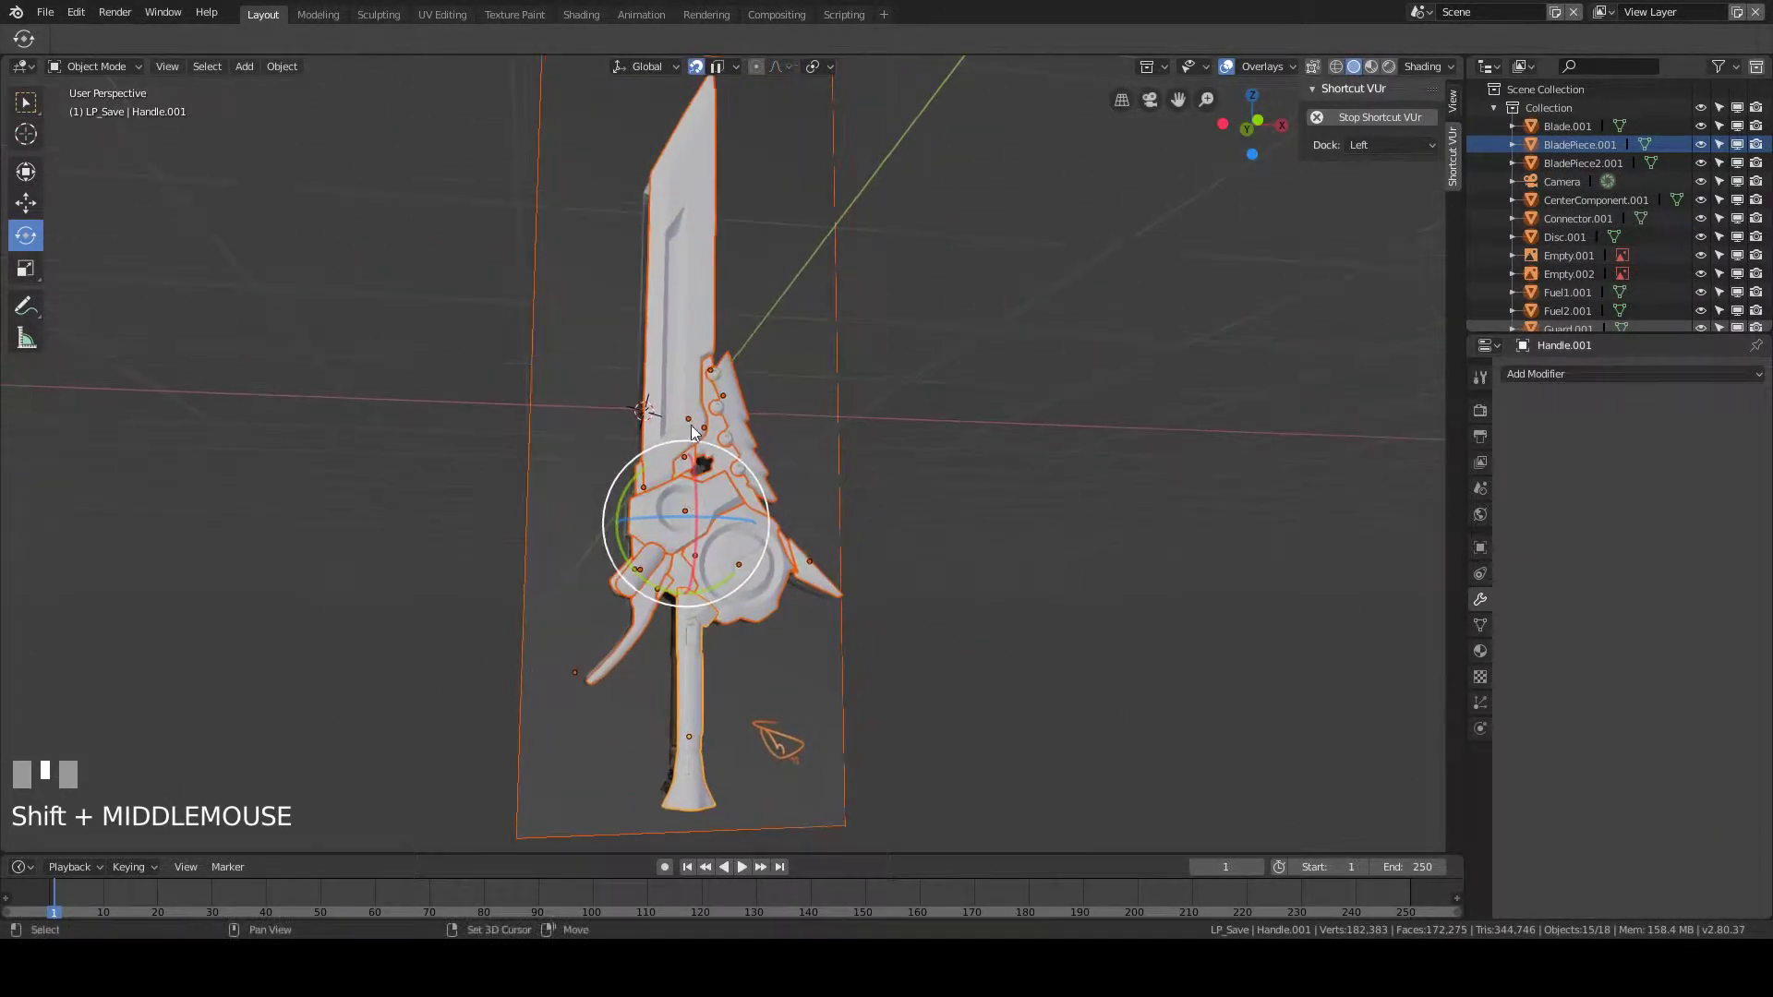
{"action": "left_click", "coordinate": [573, 349]}
{"action": "key", "text": "h"}
{"action": "middle_click_drag", "start_coordinate": [561, 338], "coordinate": [540, 366]}
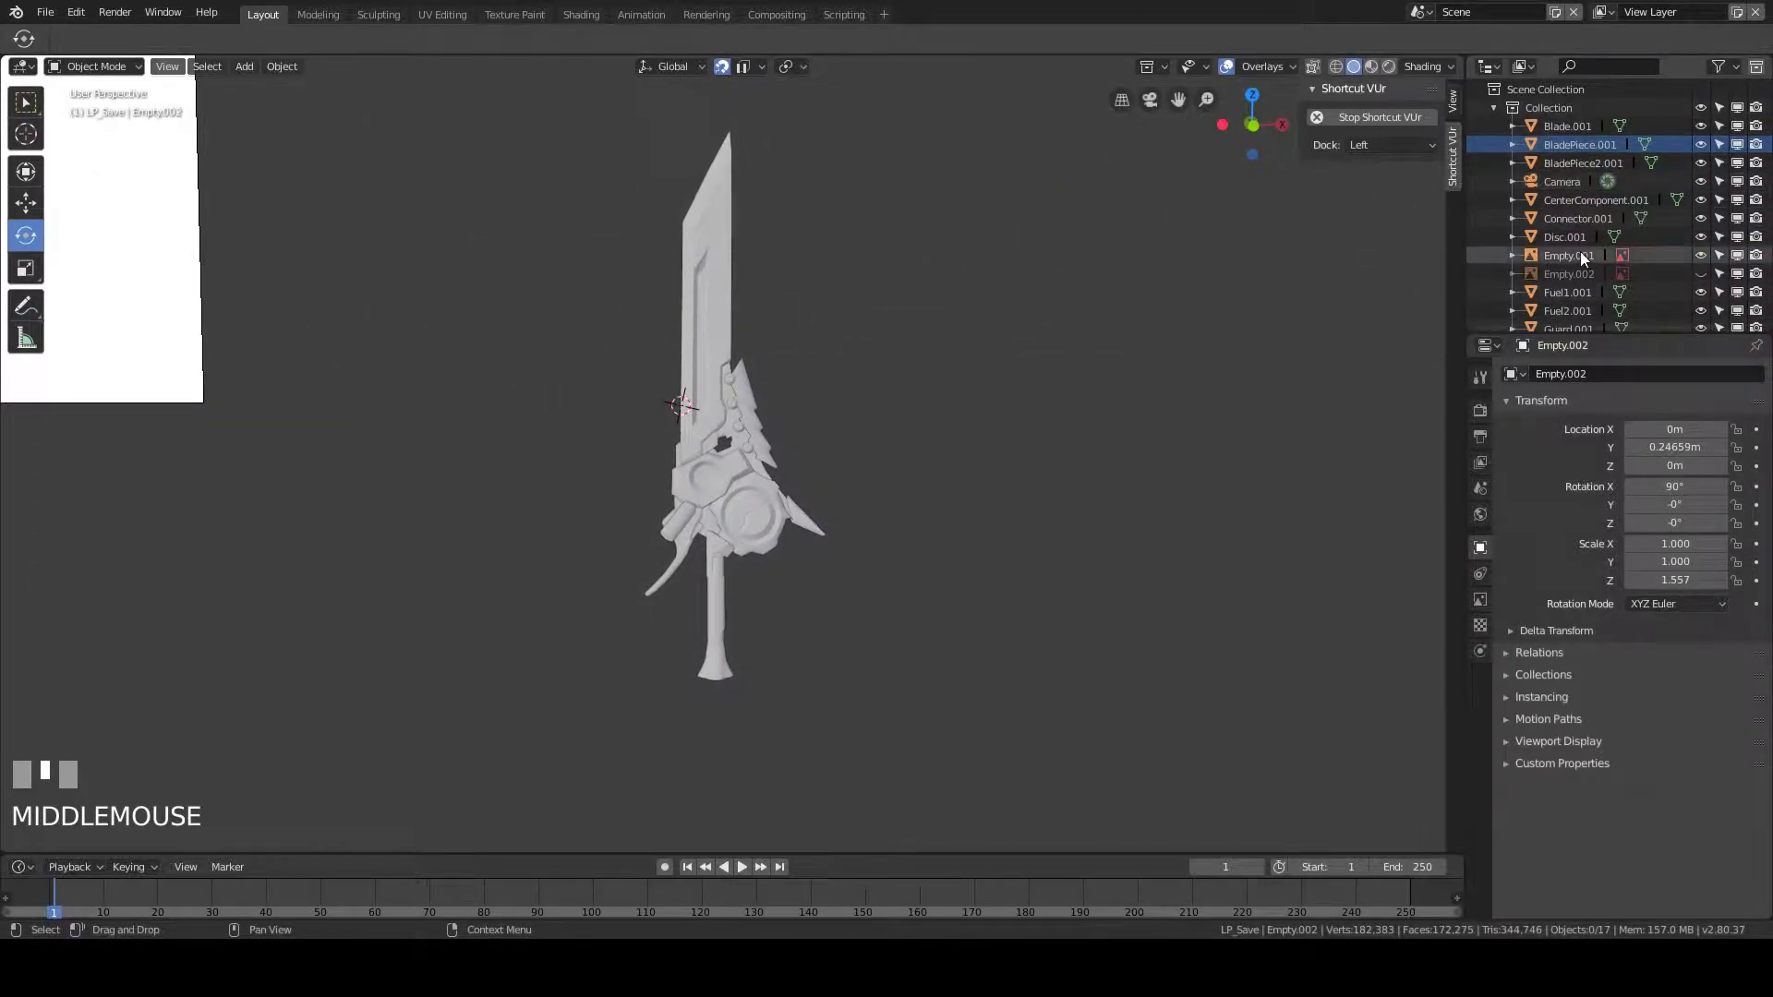
{"action": "scroll", "coordinate": [1581, 226], "scroll_direction": "down", "scroll_amount": 5}
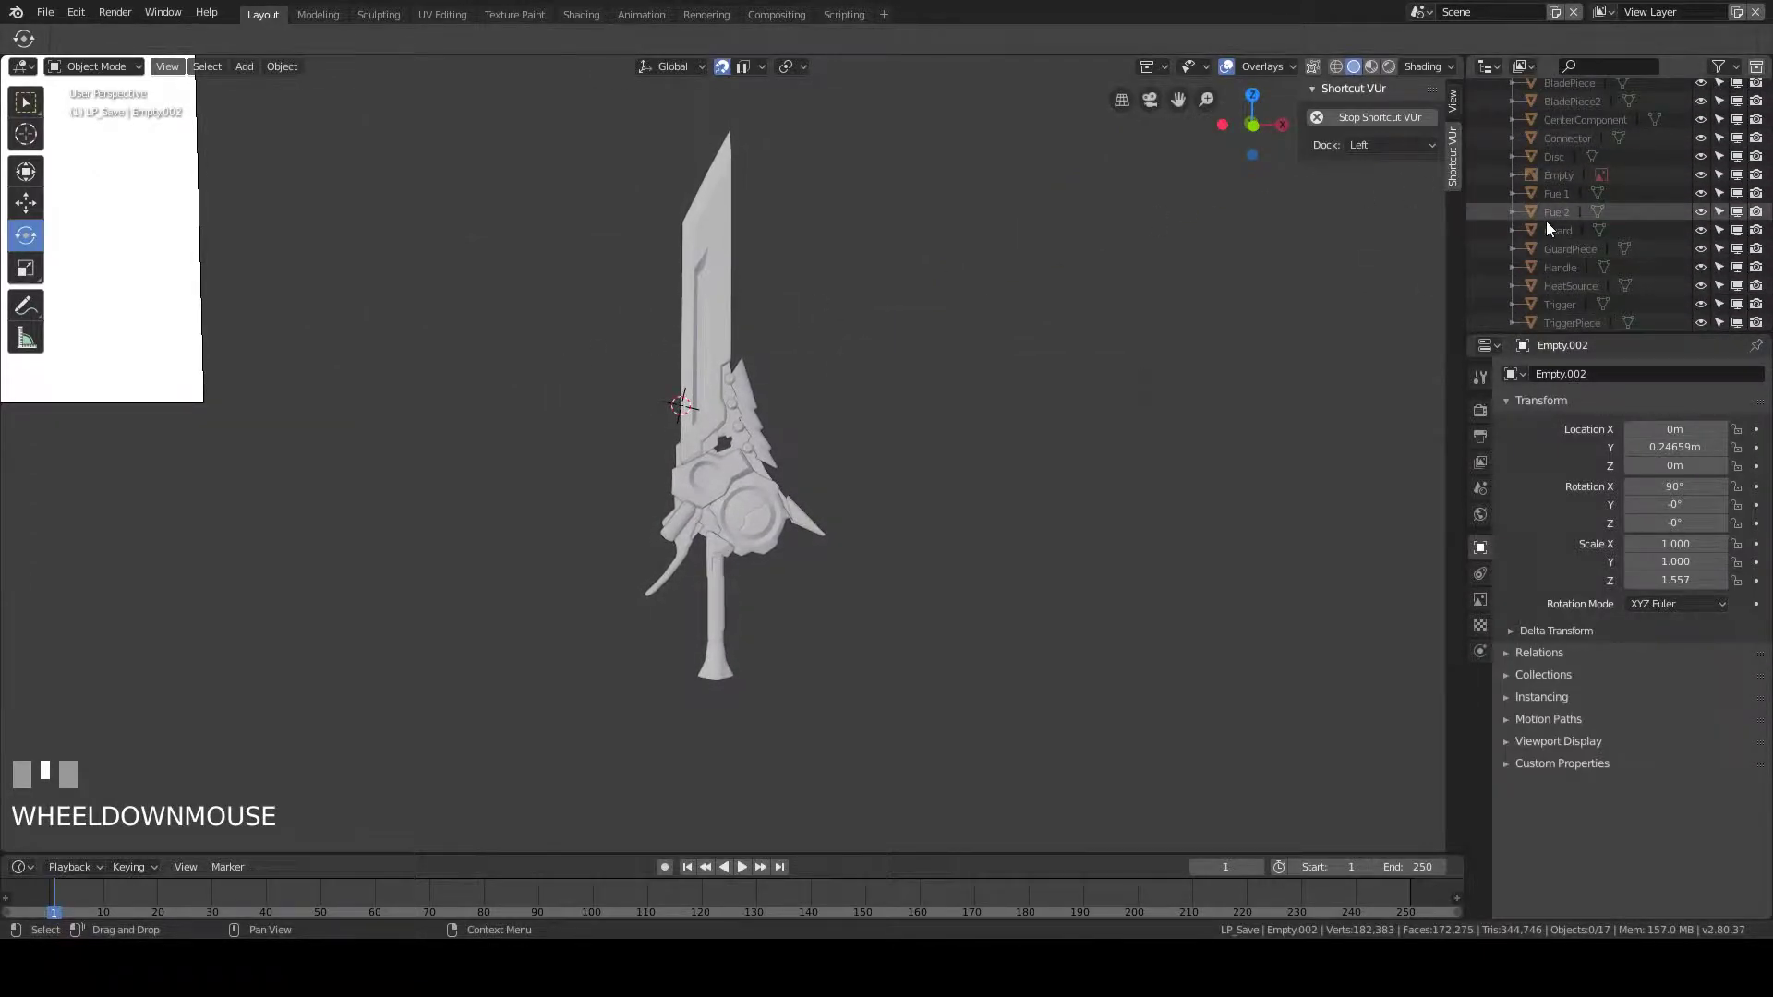